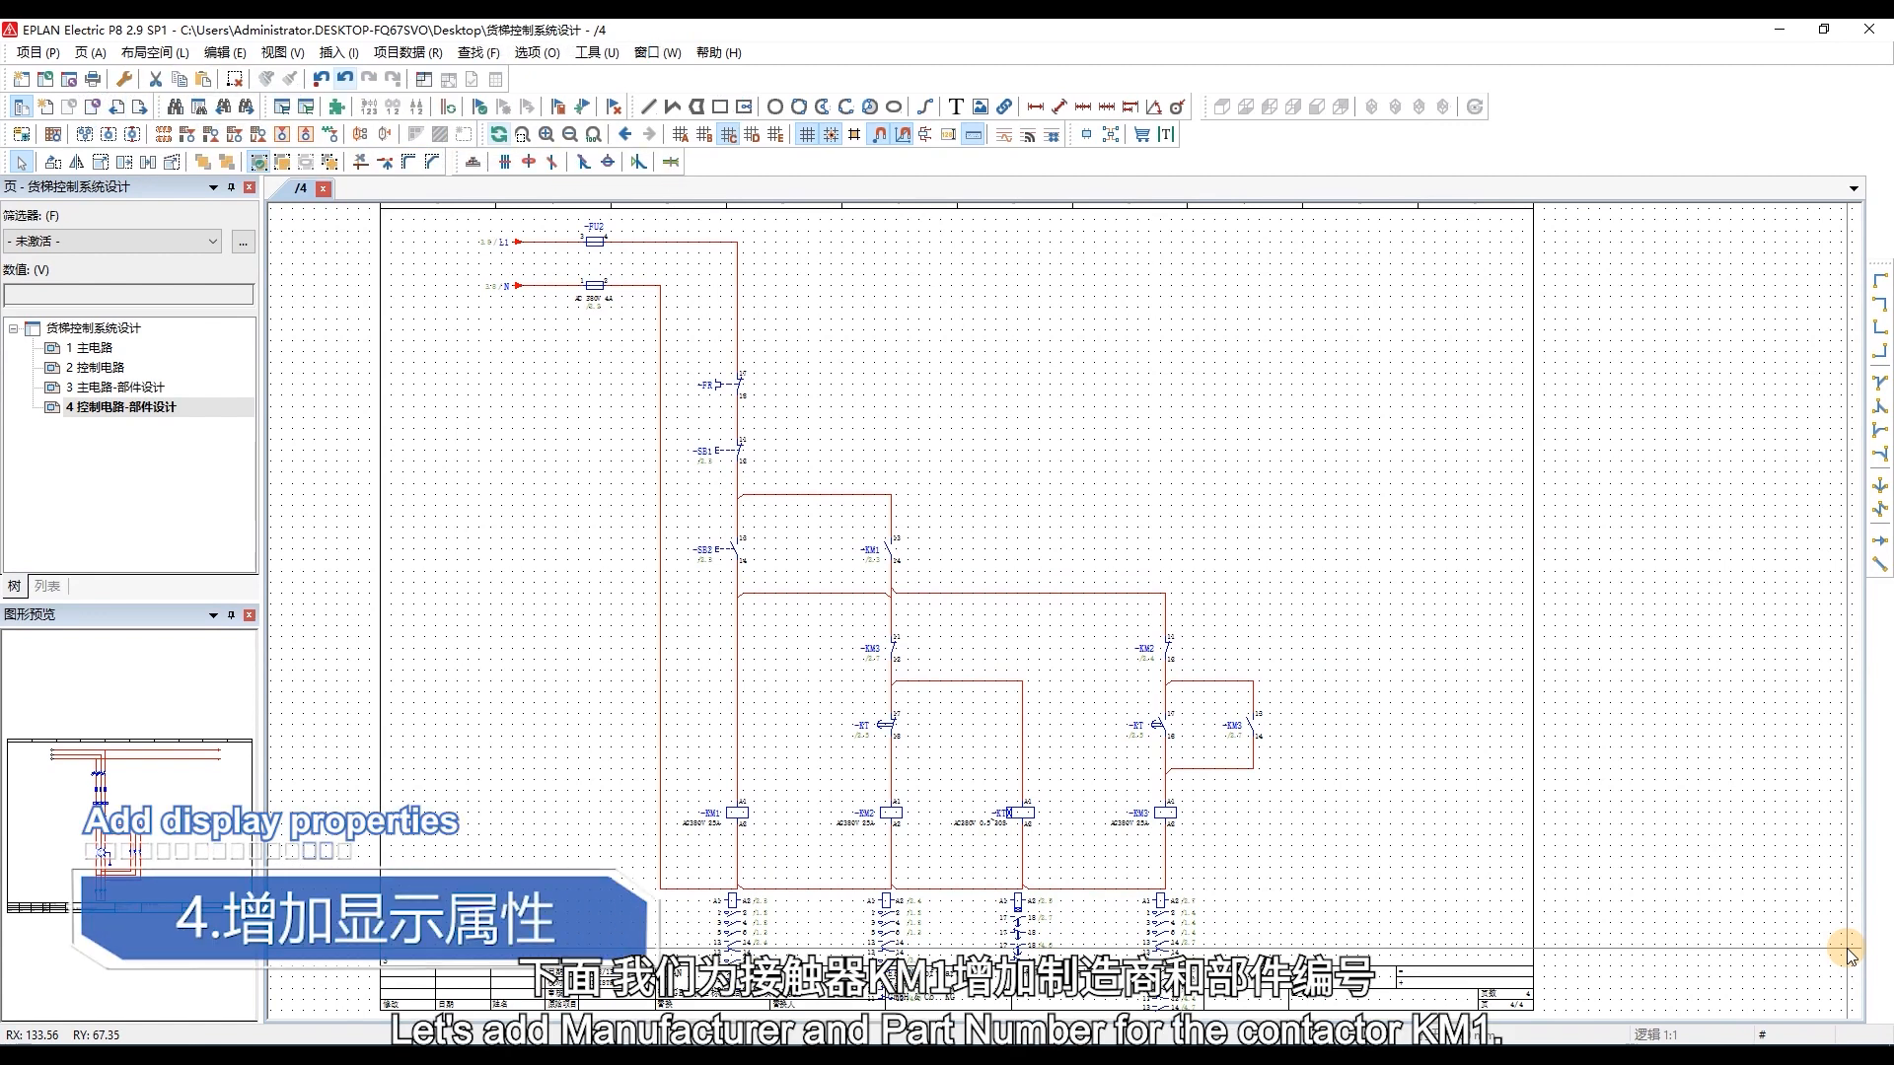
Add the part's manufacturer property (制造商) to the displayed properties of the KM1 contactor coil, filtering the property list by 制造商.
scroll(718, 848, "up", 2)
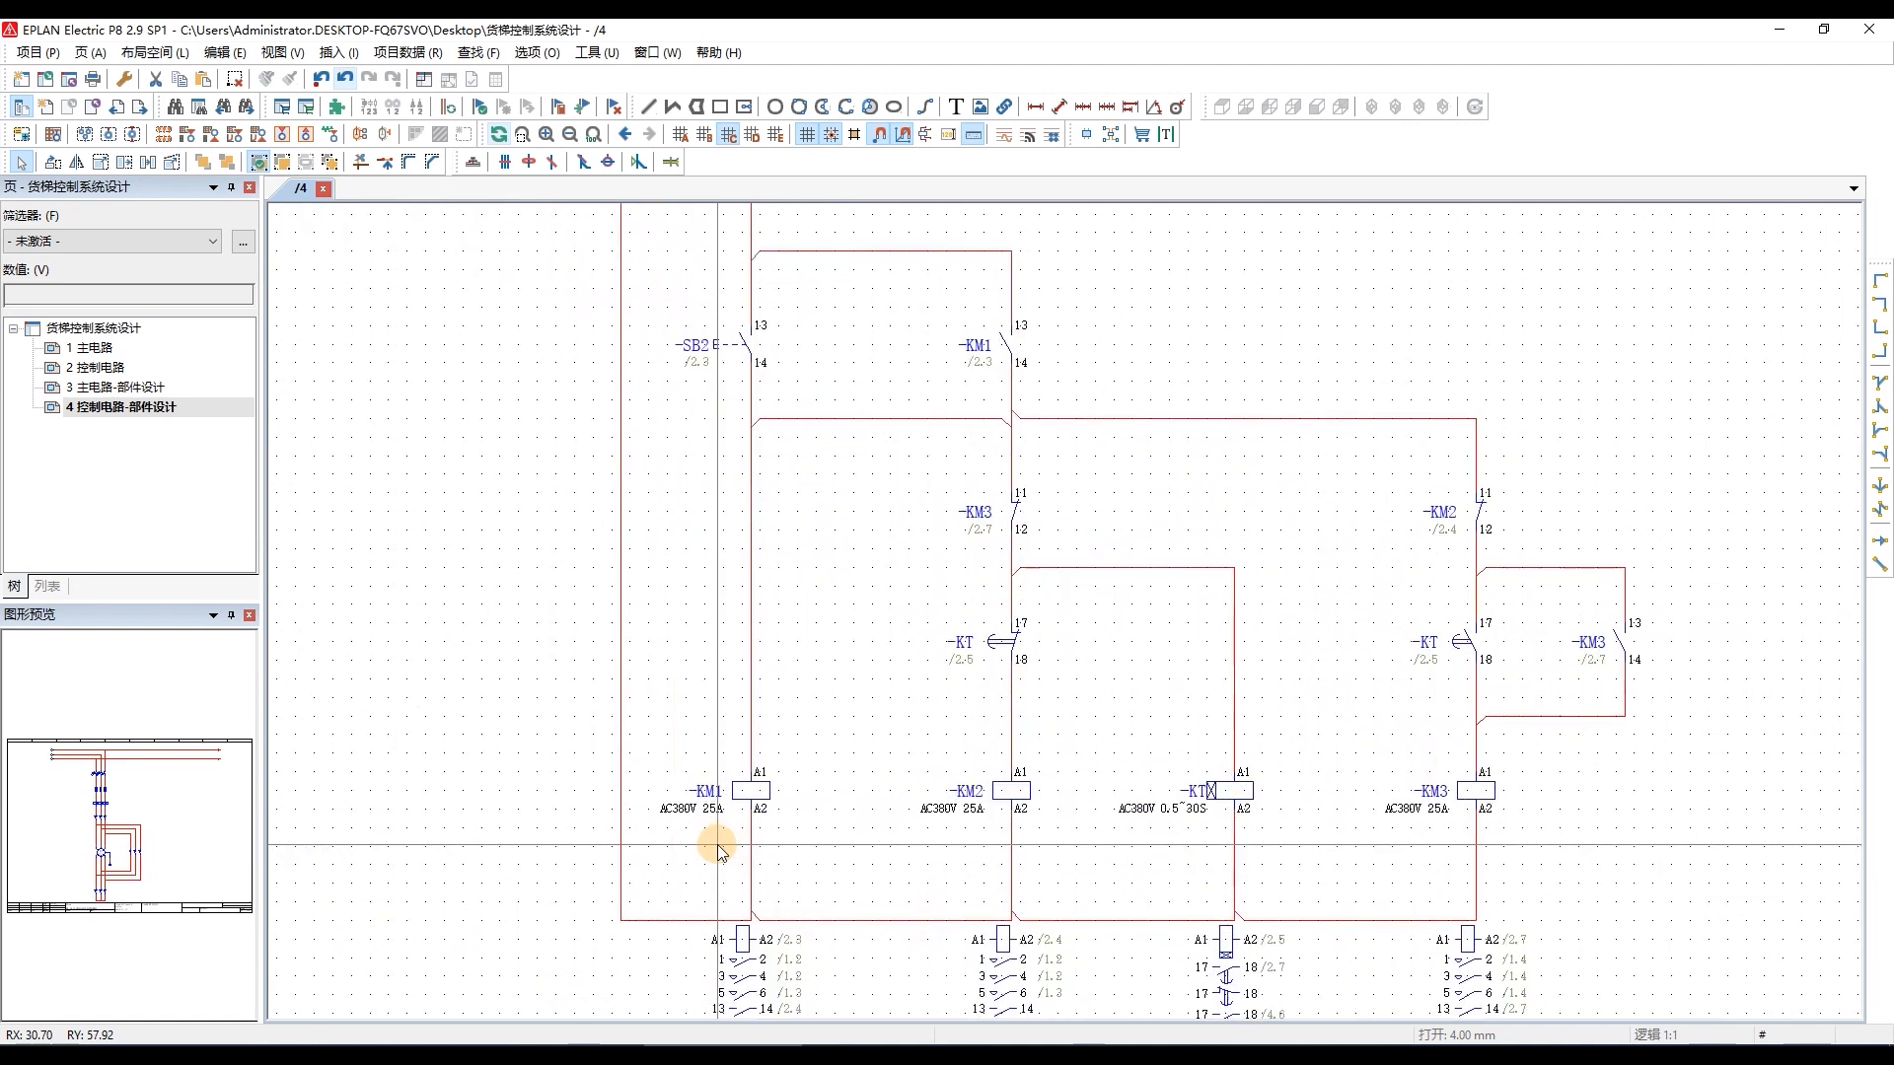
double_click(748, 792)
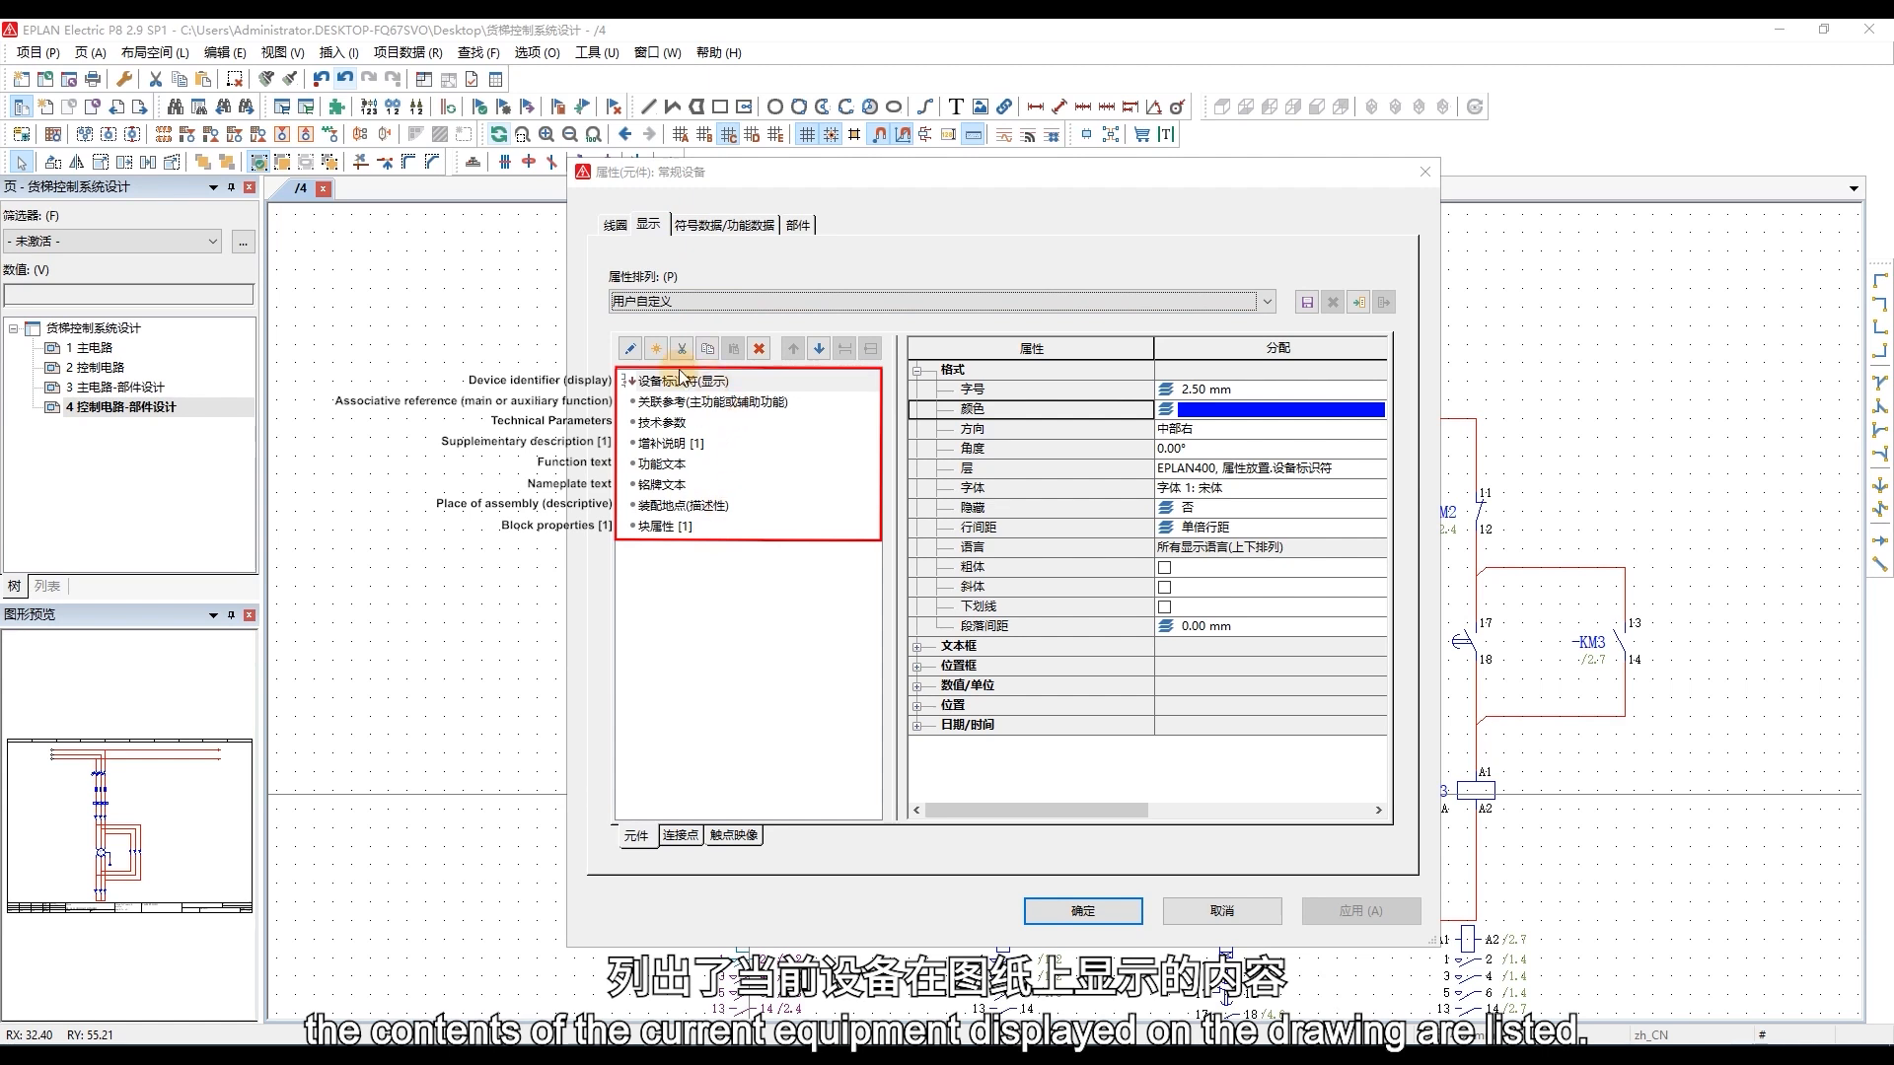
left_click(655, 350)
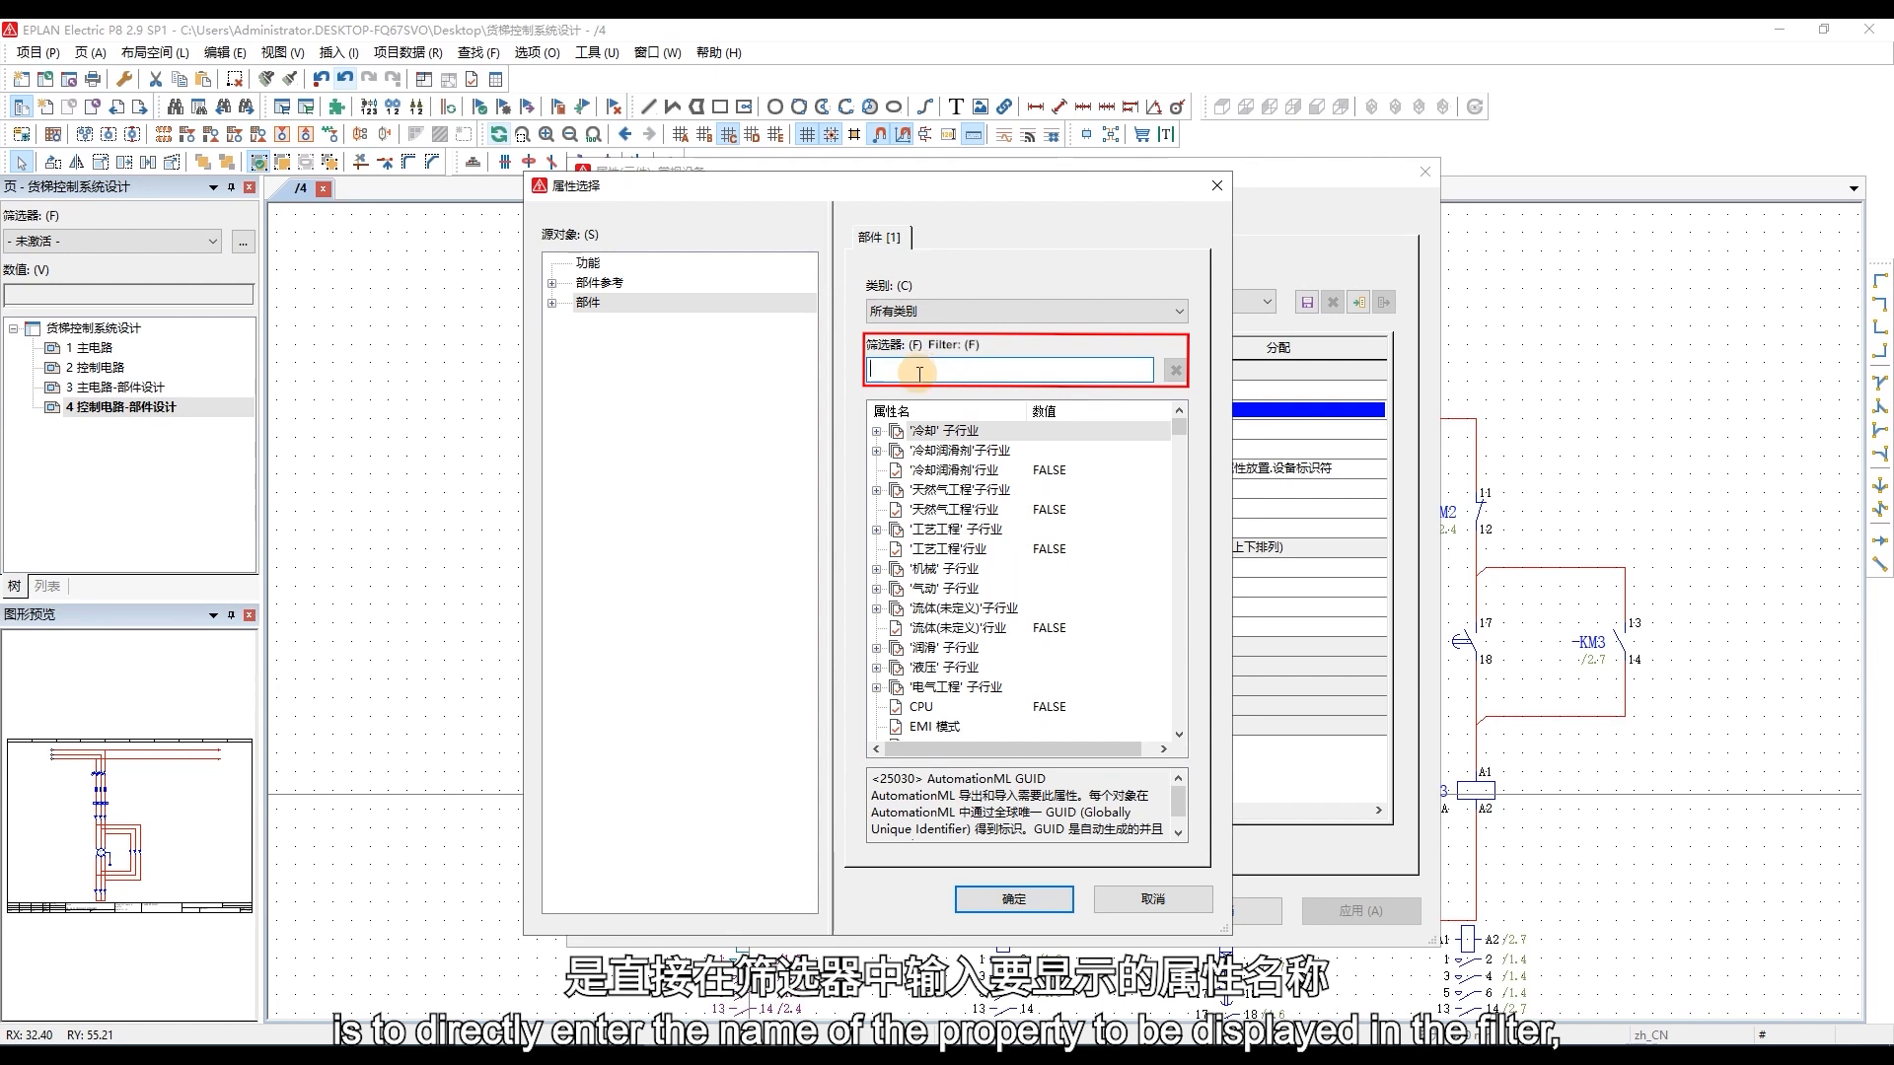
type("zhizaos")
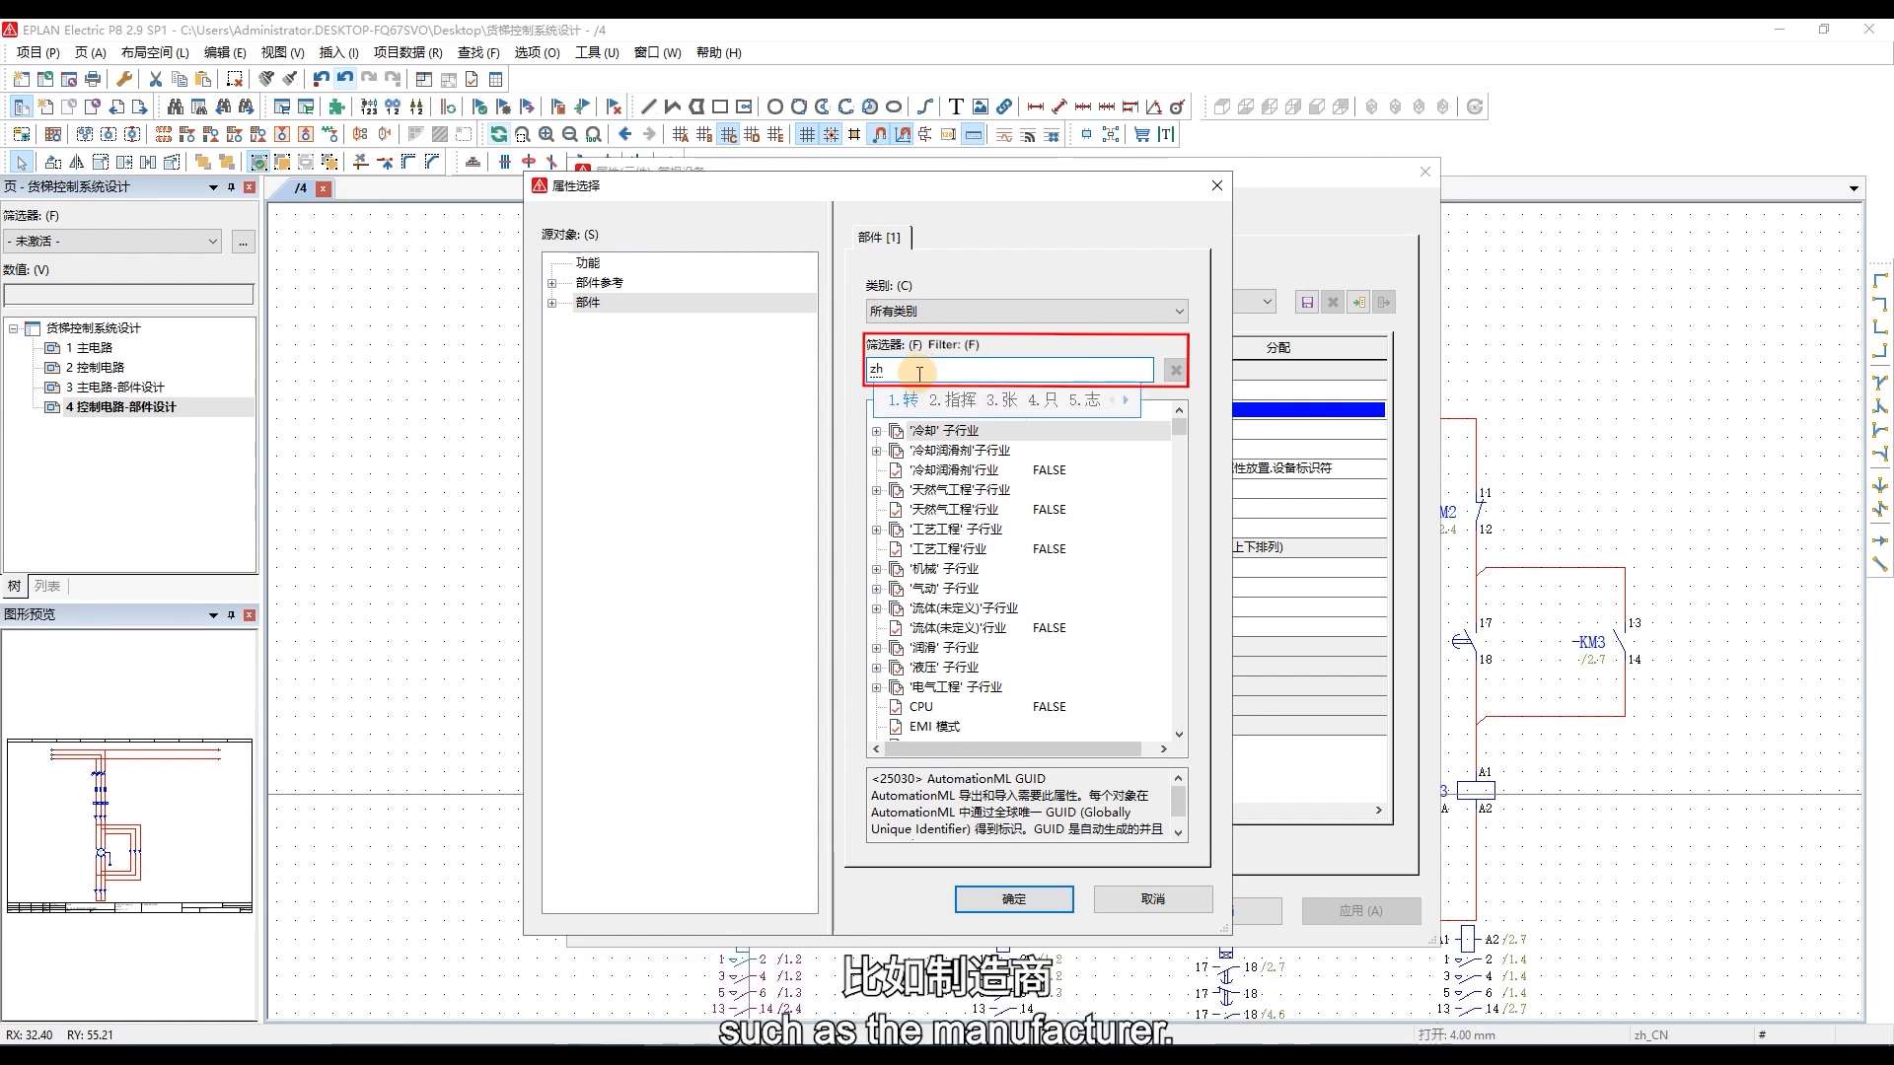
key("space")
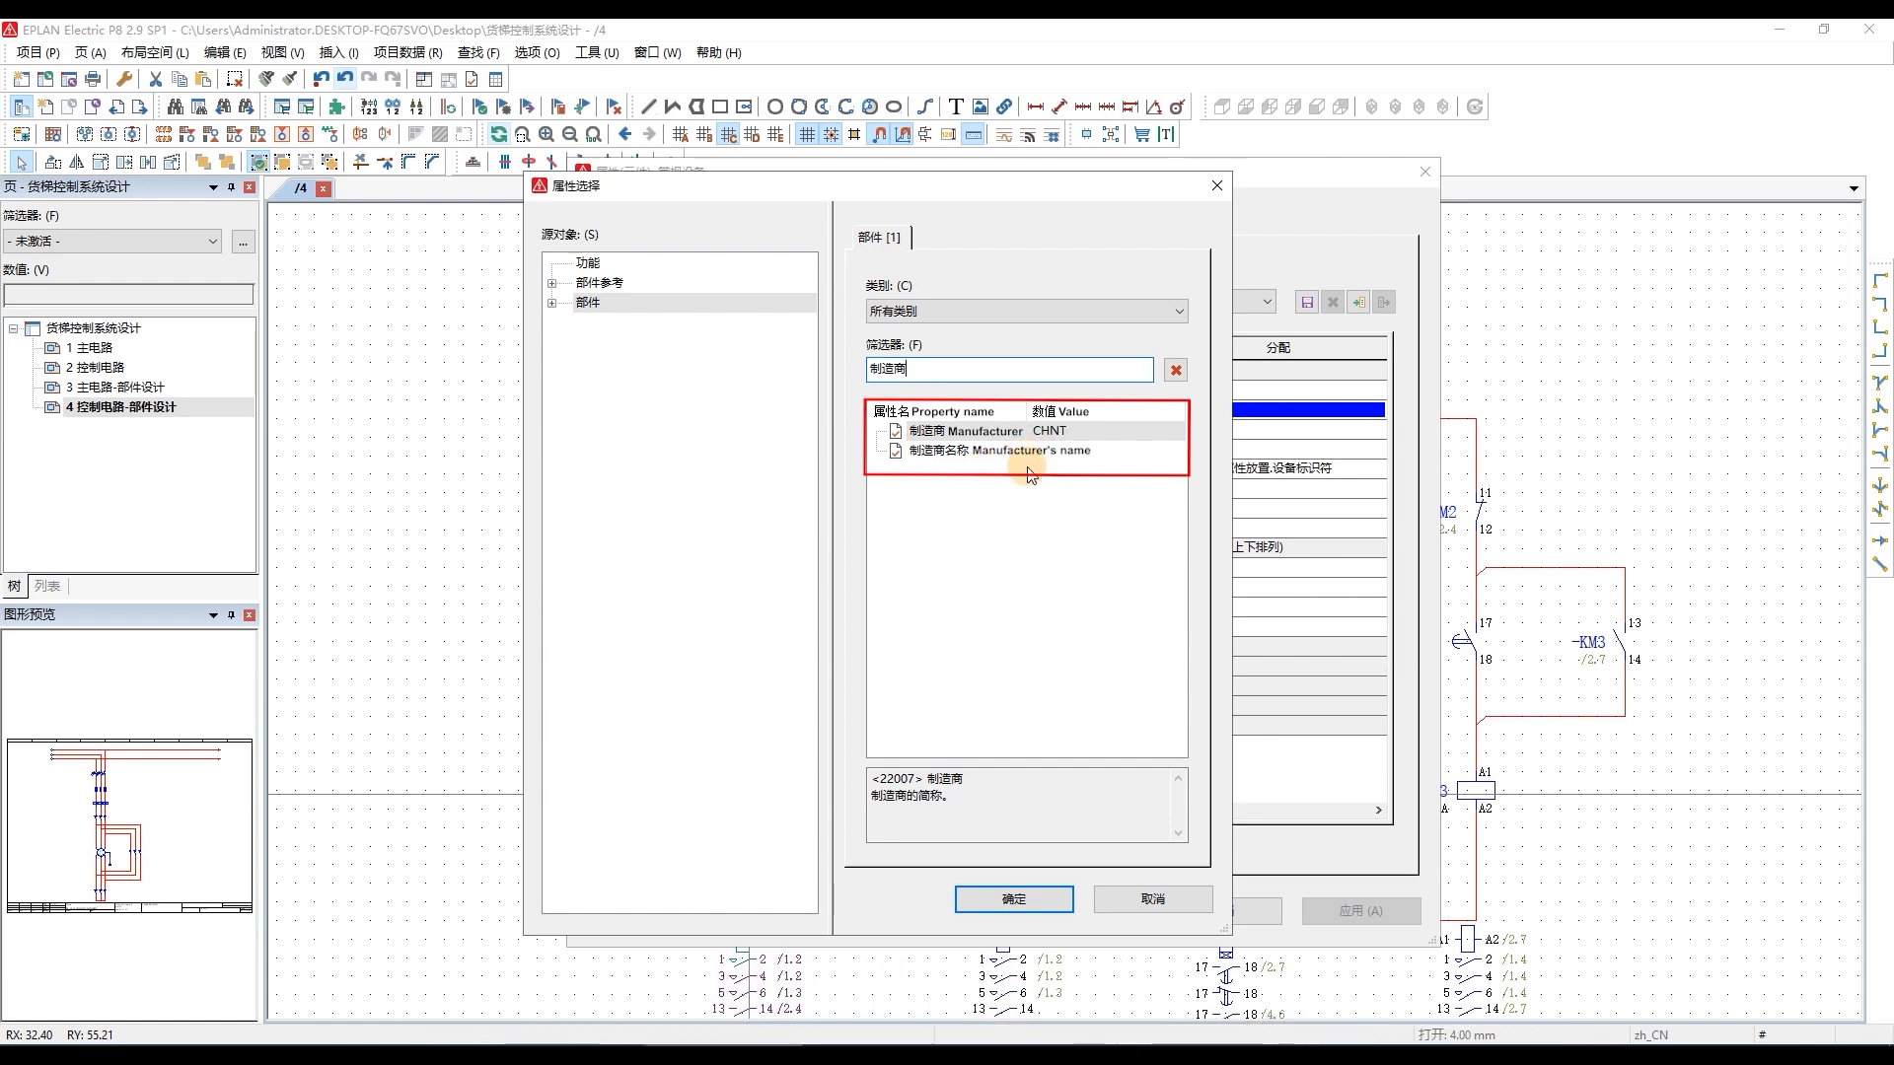
left_click(947, 431)
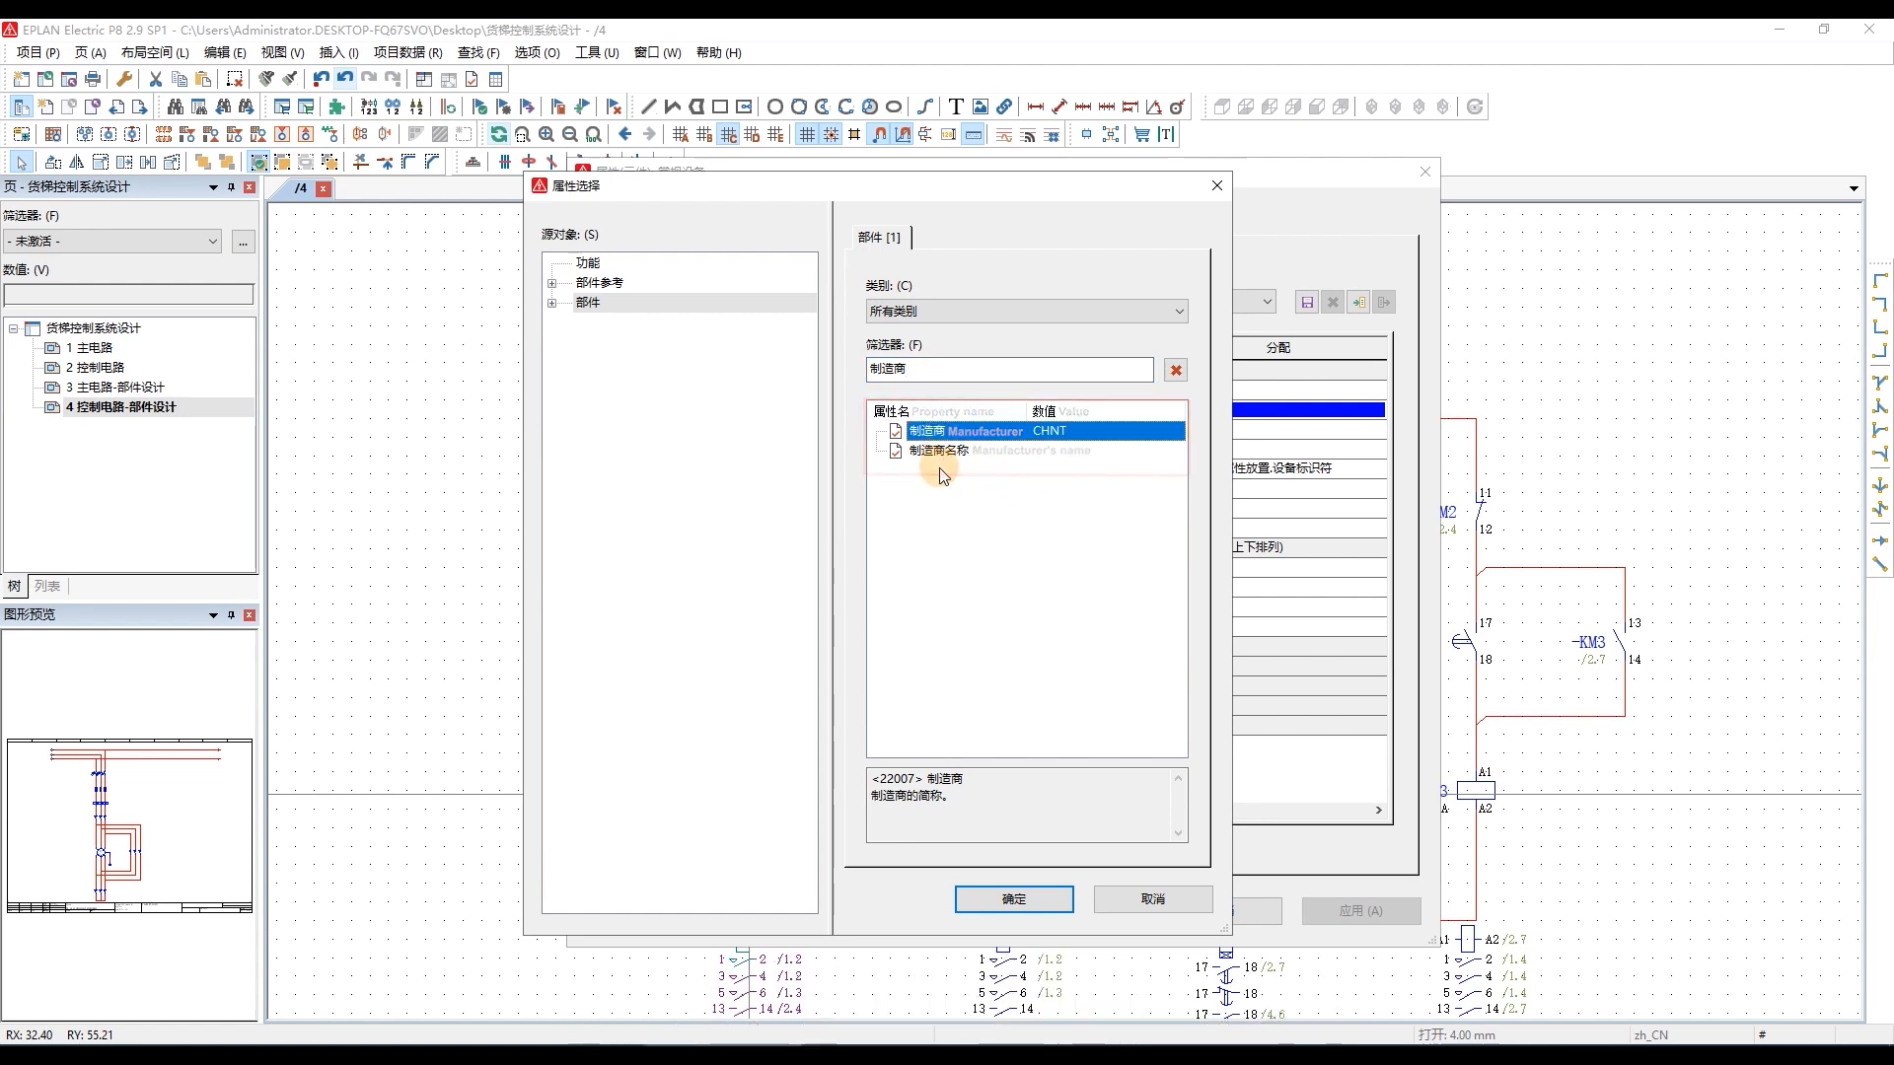
left_click(992, 897)
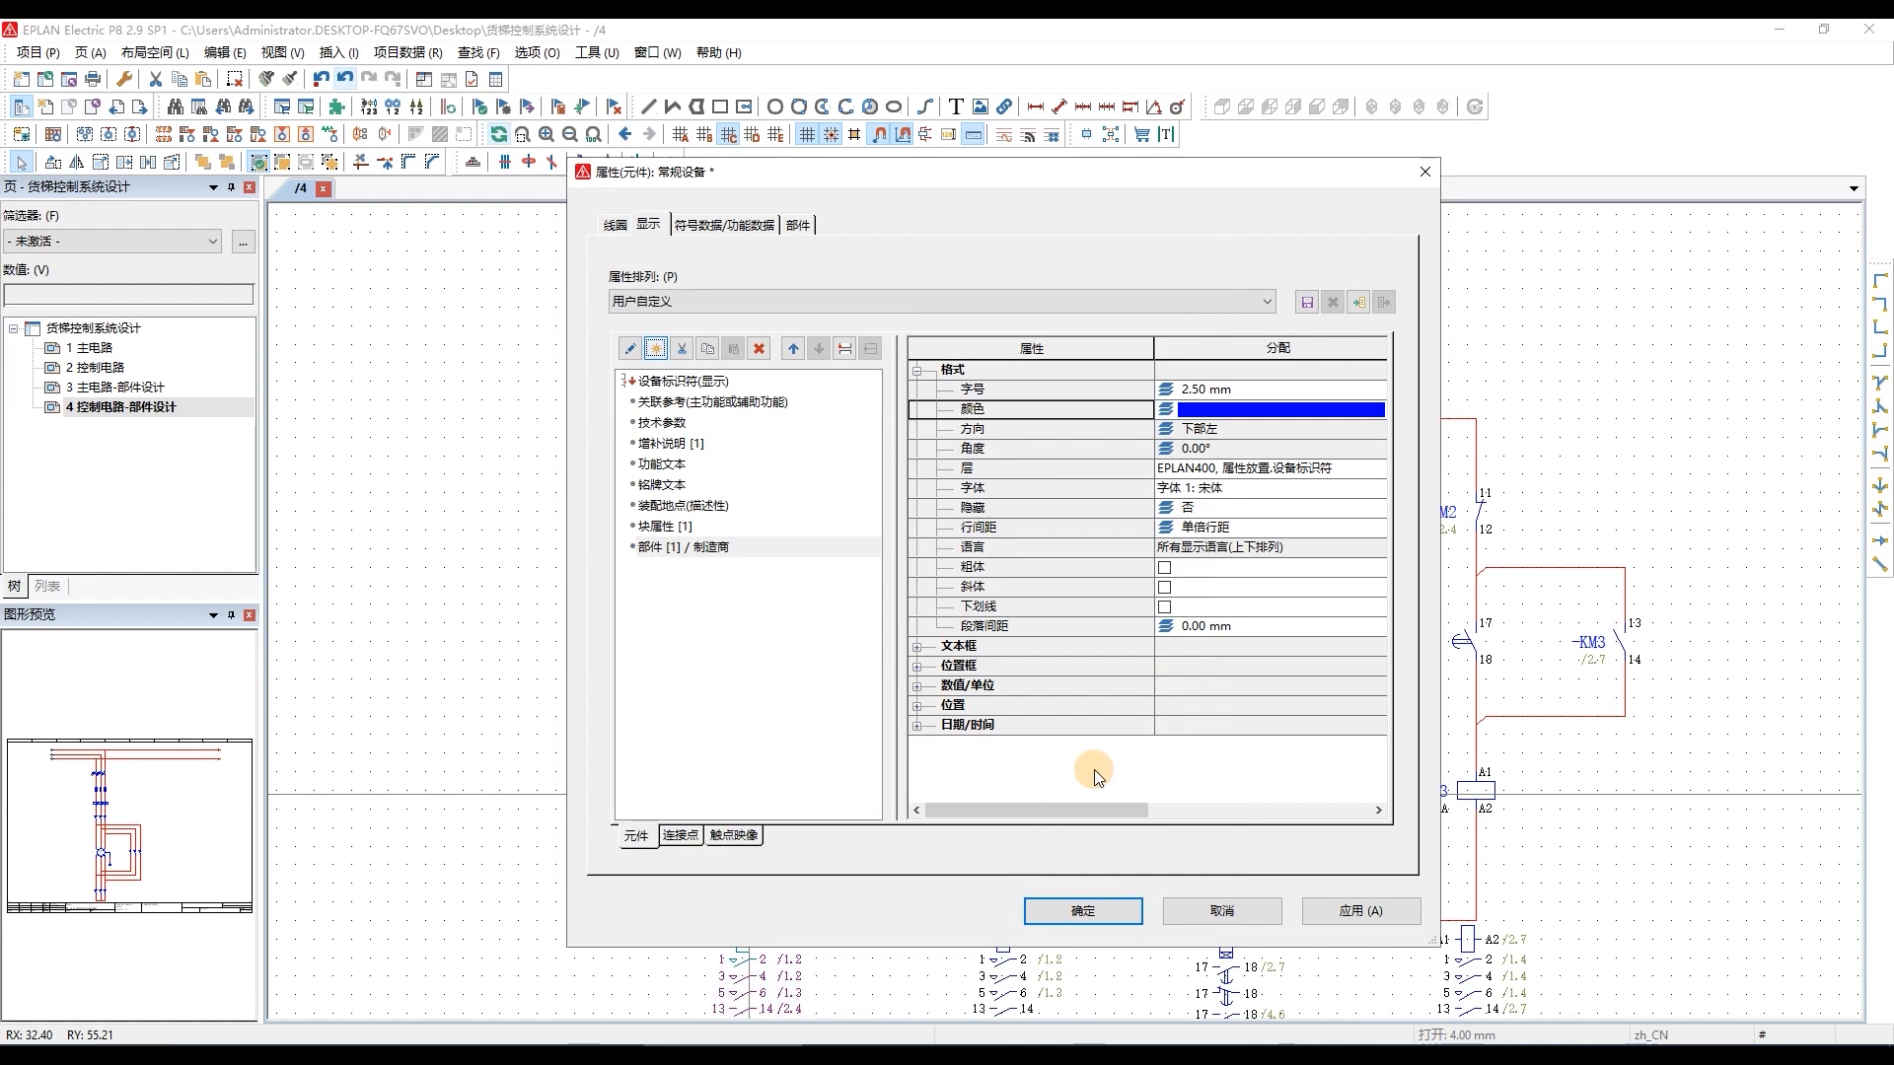
Format KM1's displayed manufacturer property (制造商) with a 1.80 mm font size and black colour, and accept the component properties.
left_click(678, 548)
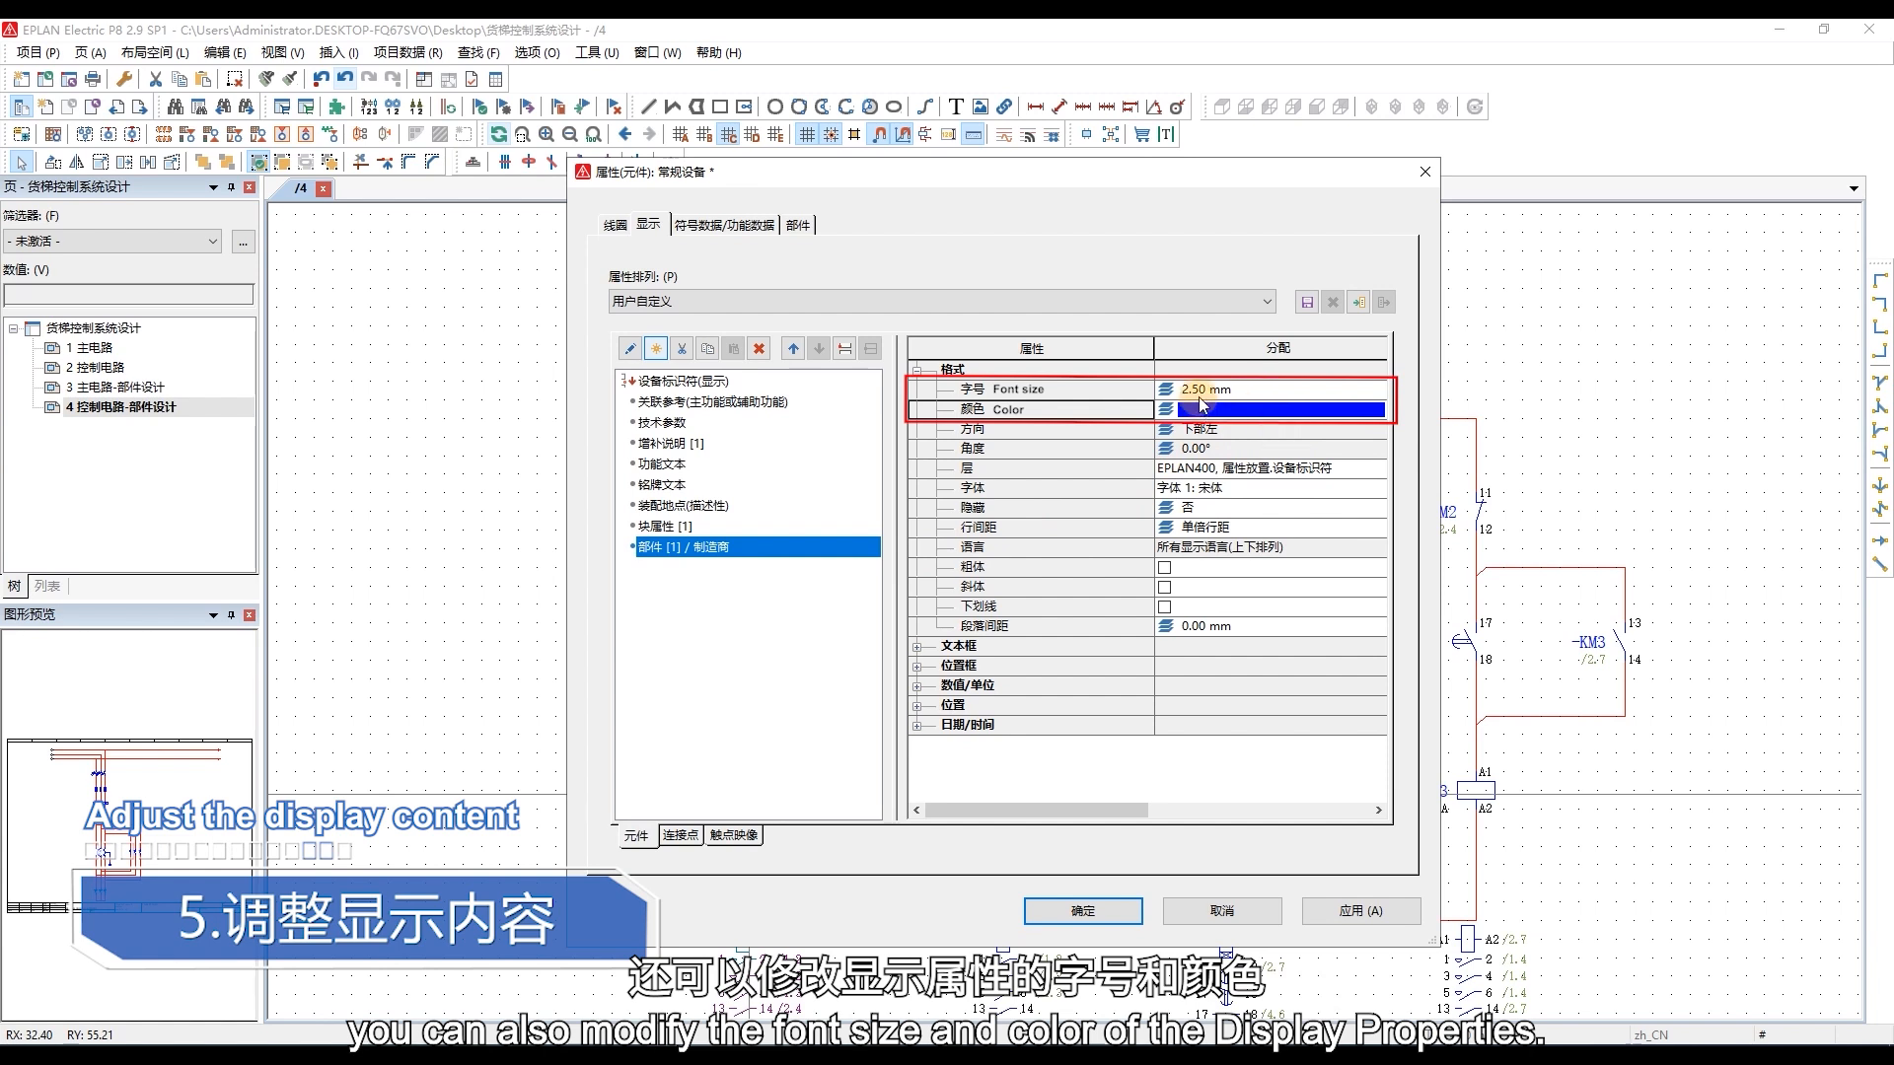
left_click(1235, 391)
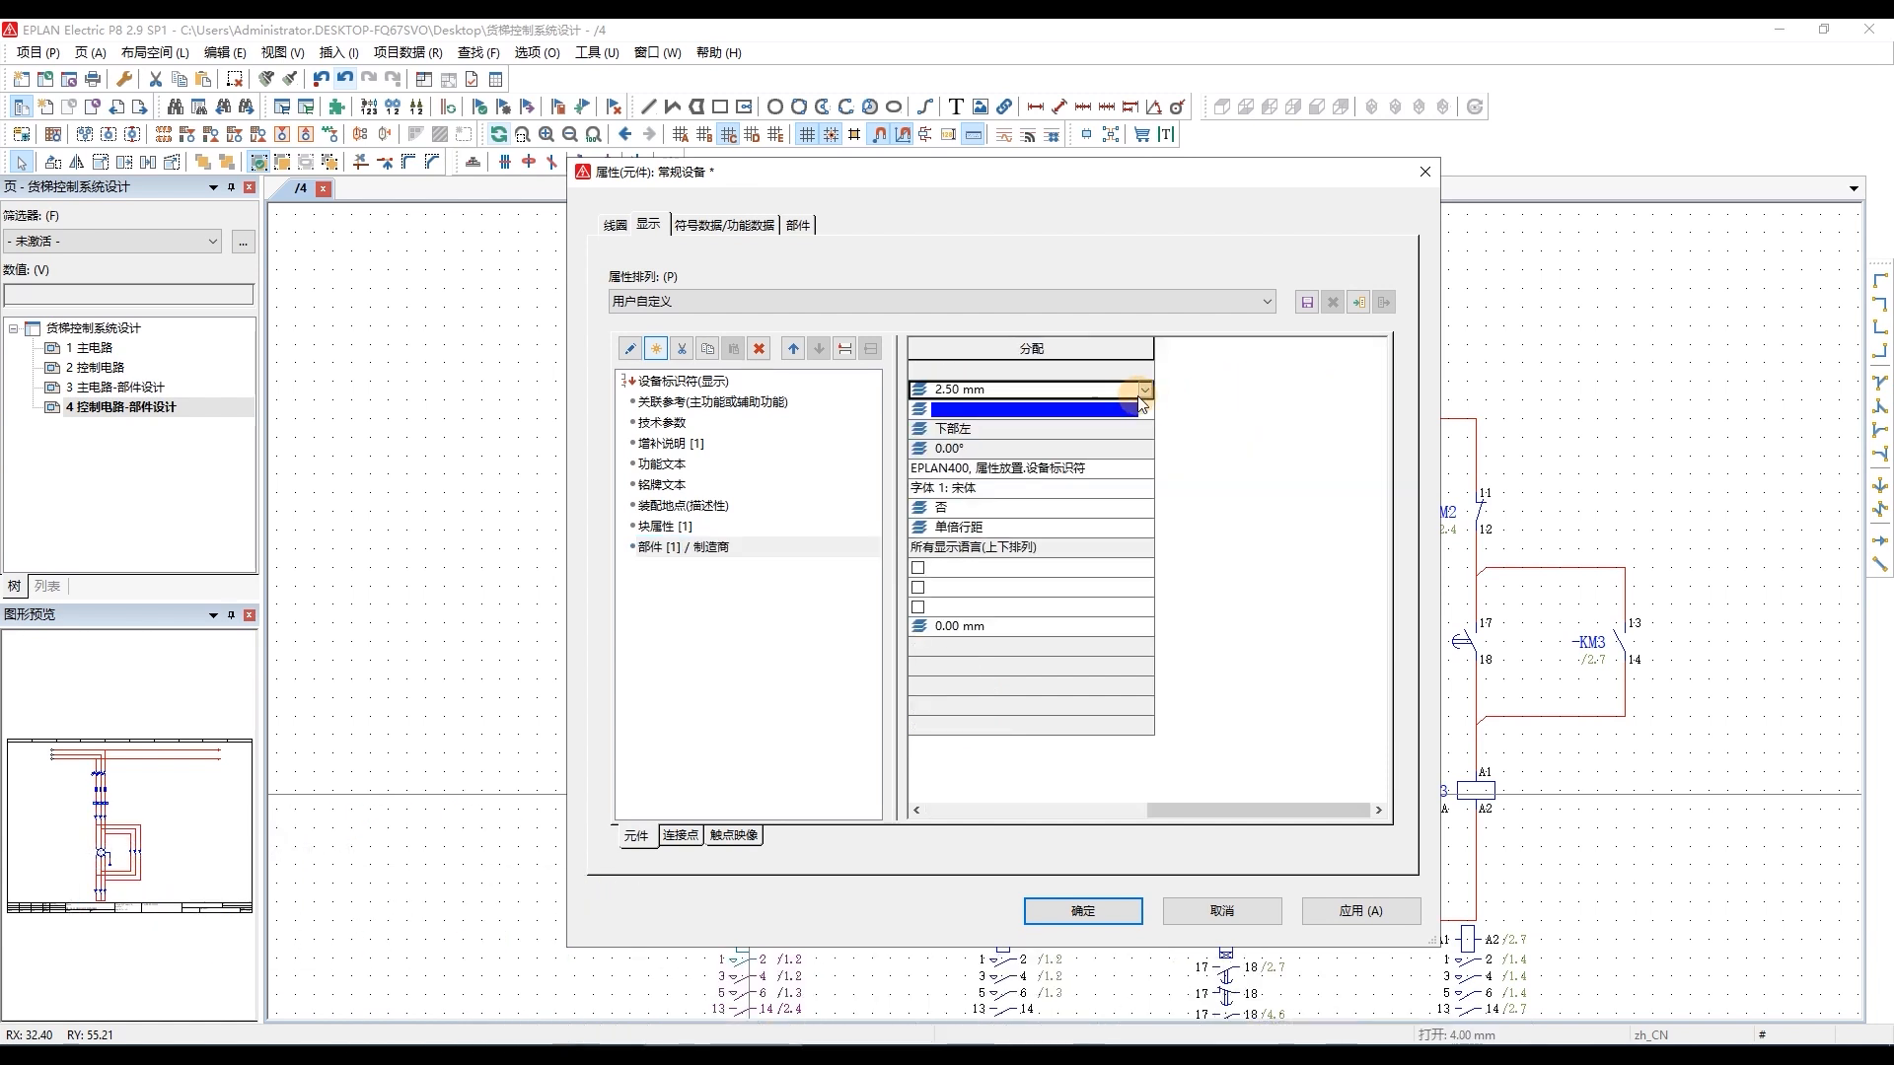
left_click(1144, 390)
left_click(976, 443)
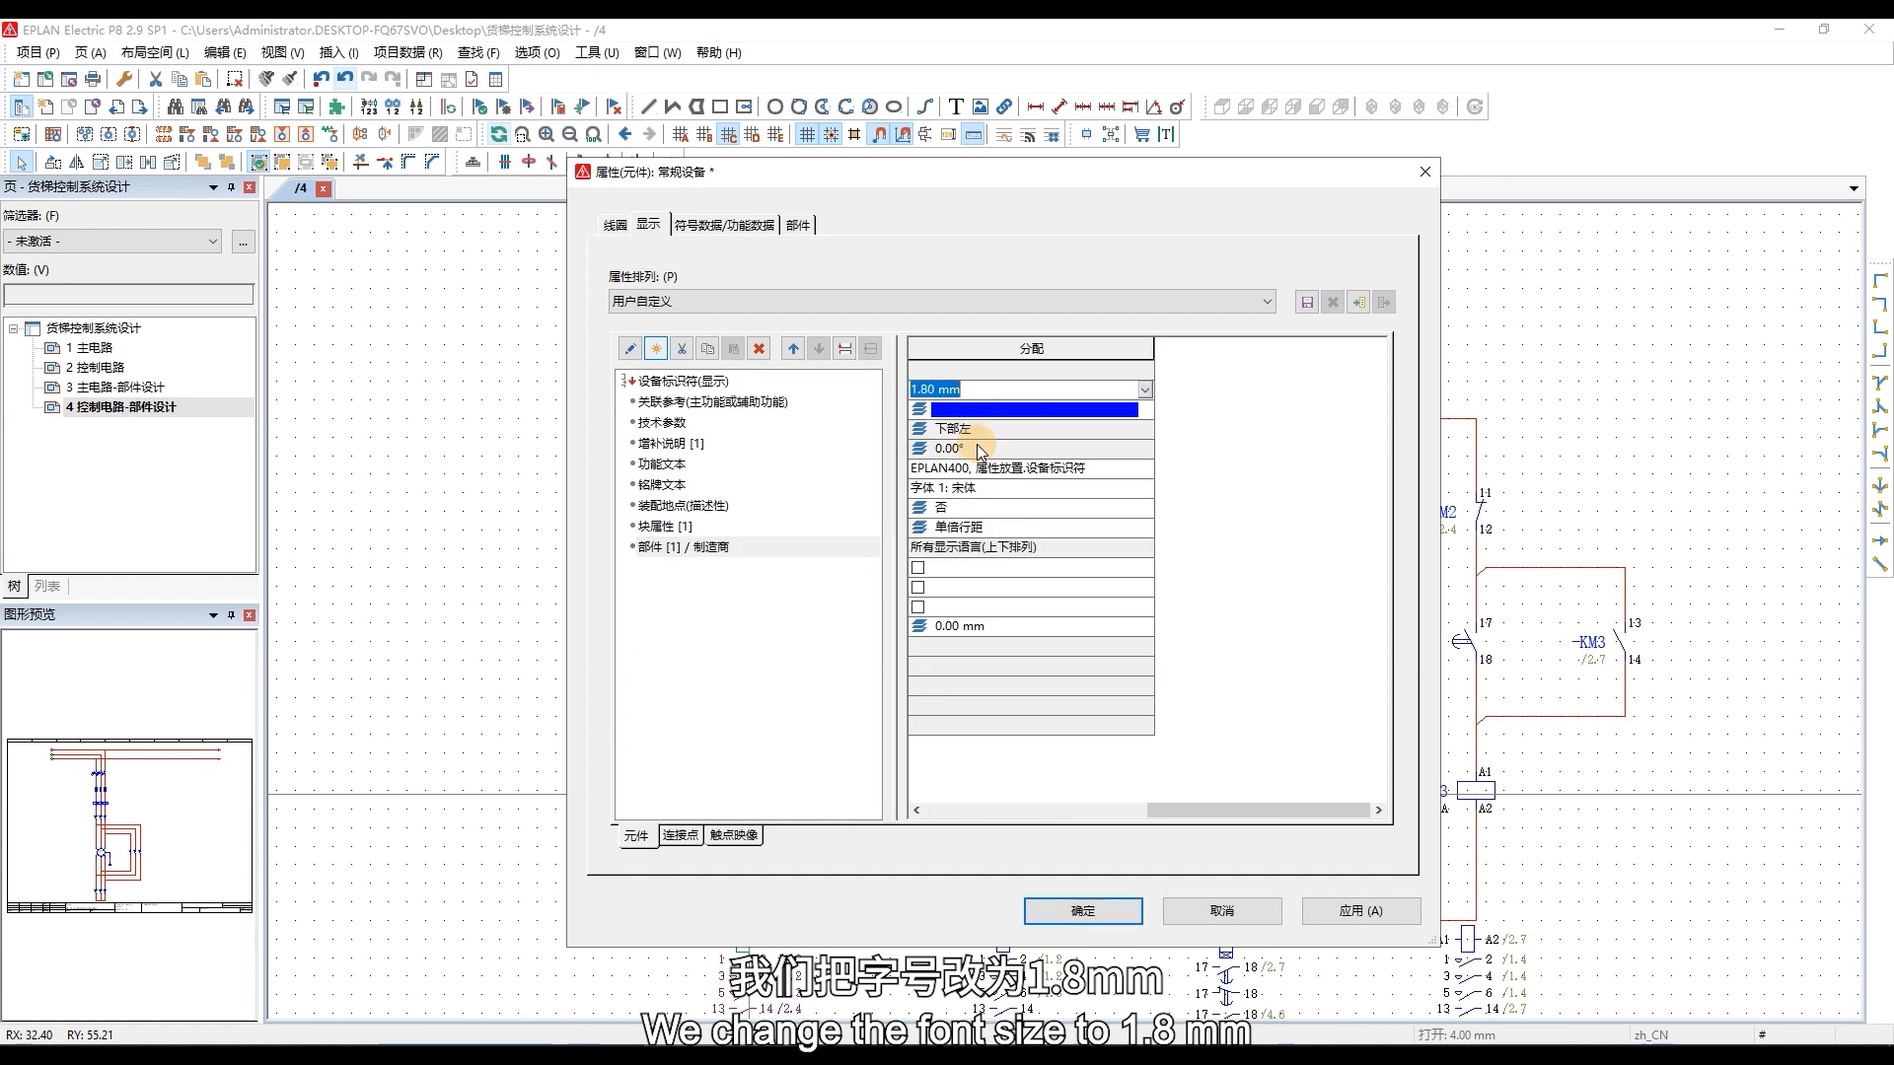
left_click(1105, 410)
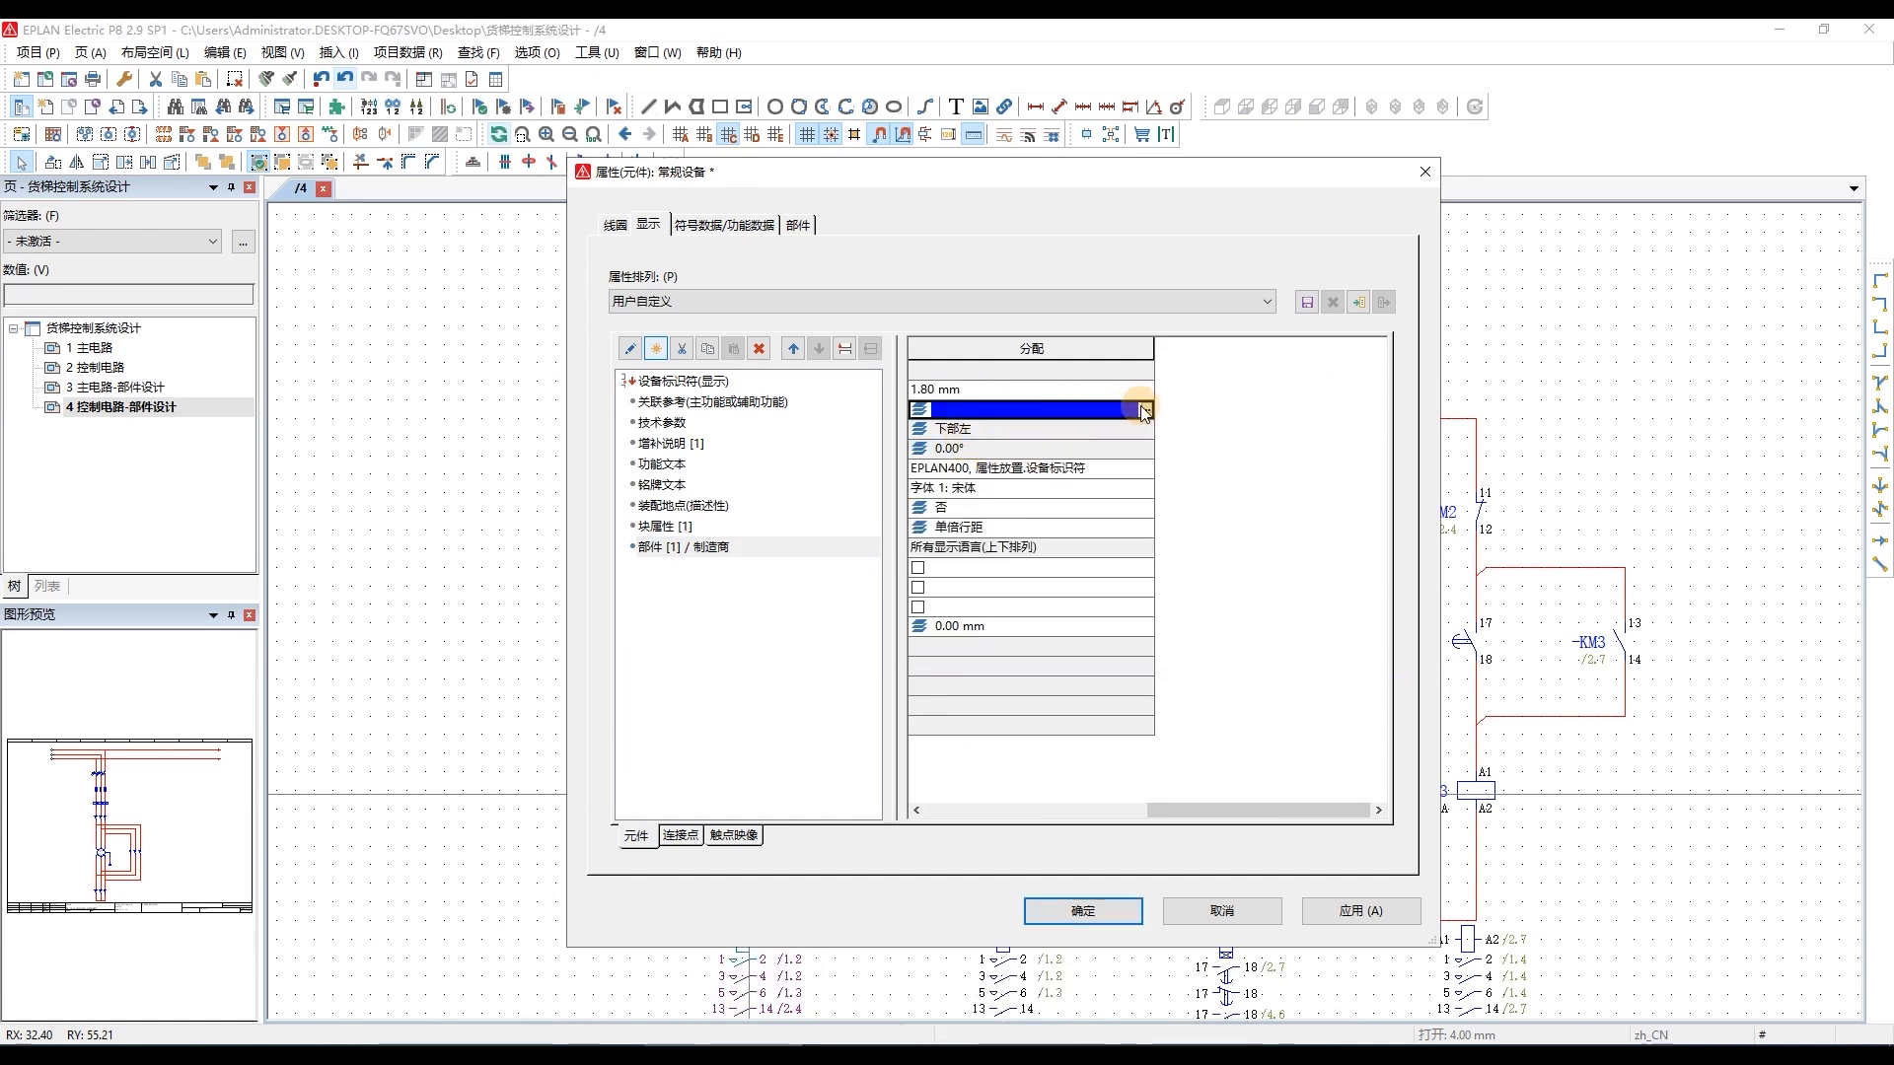
left_click(1143, 411)
left_click(964, 527)
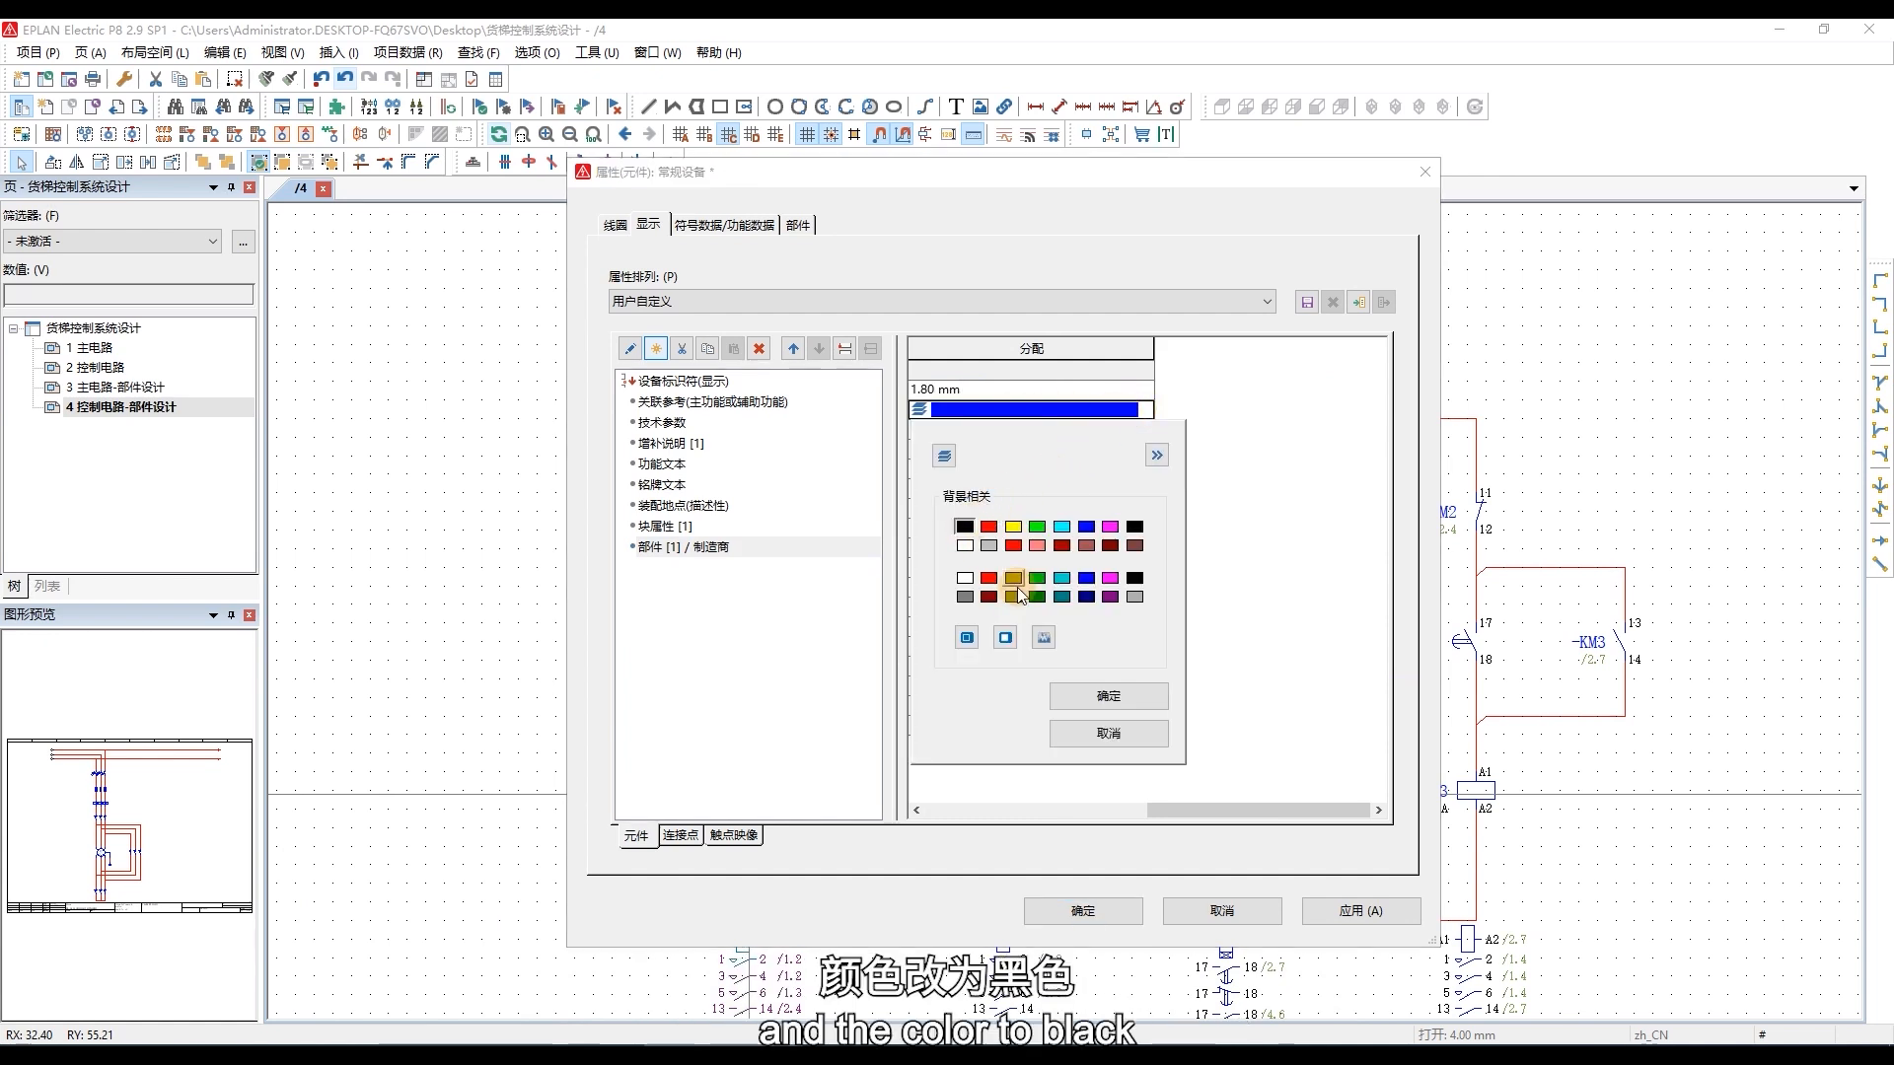
left_click(1109, 695)
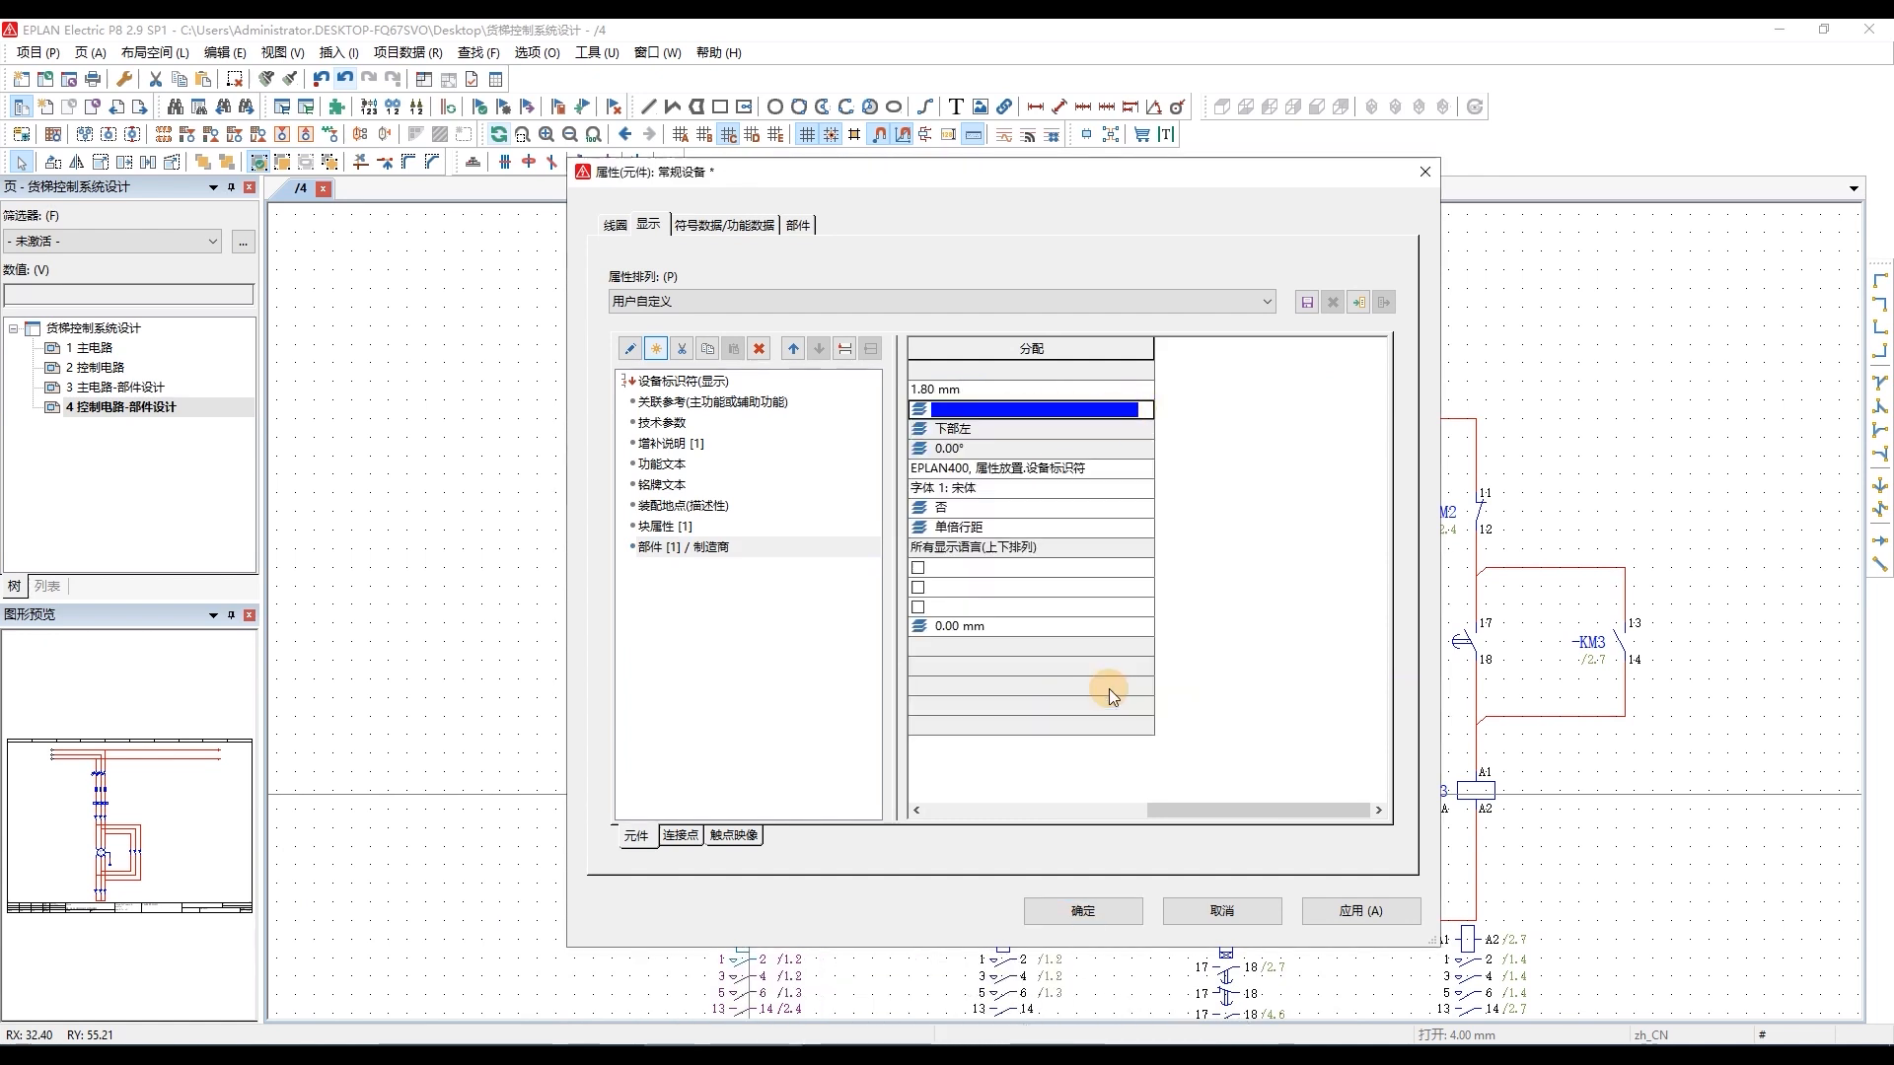
left_click(1091, 909)
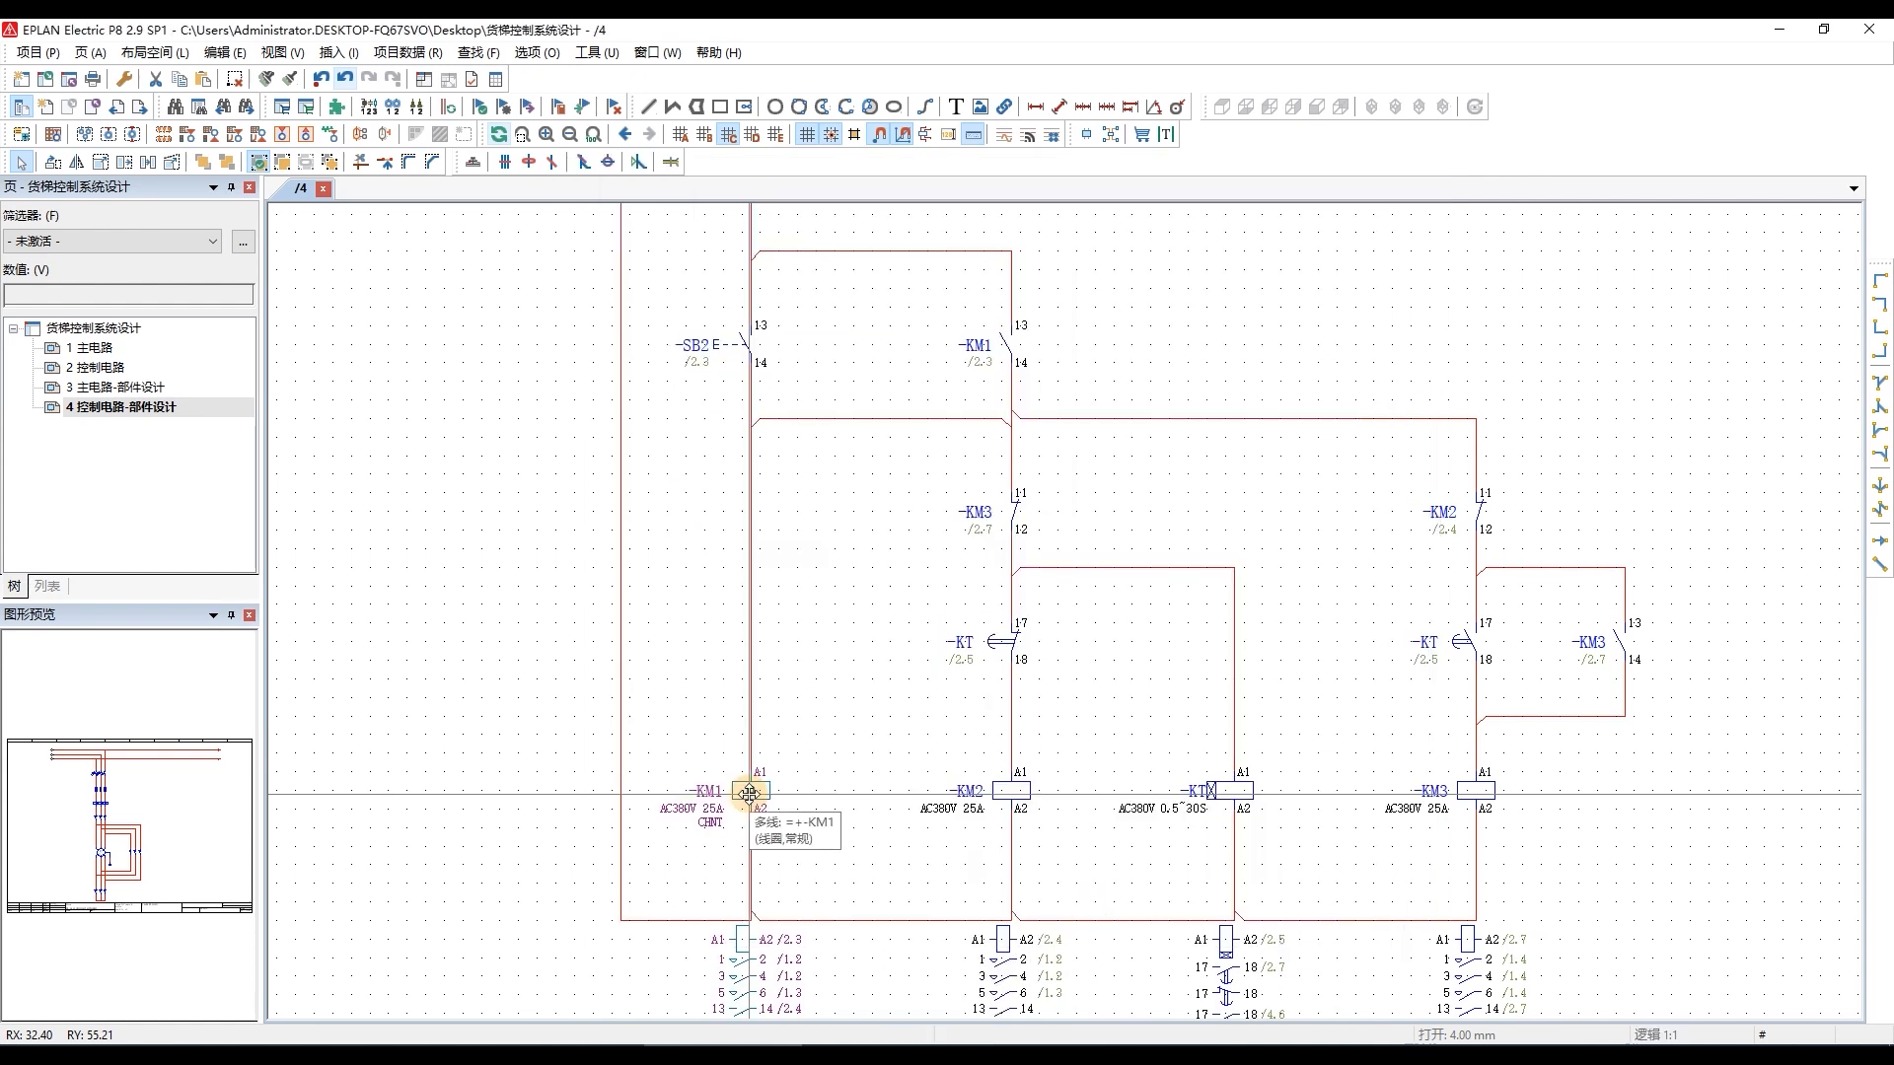
Add the part number property (部件编号) to the displayed properties of the KM1 contactor coil, filtering the property list by 部件编号.
scroll(702, 840, "up", 3)
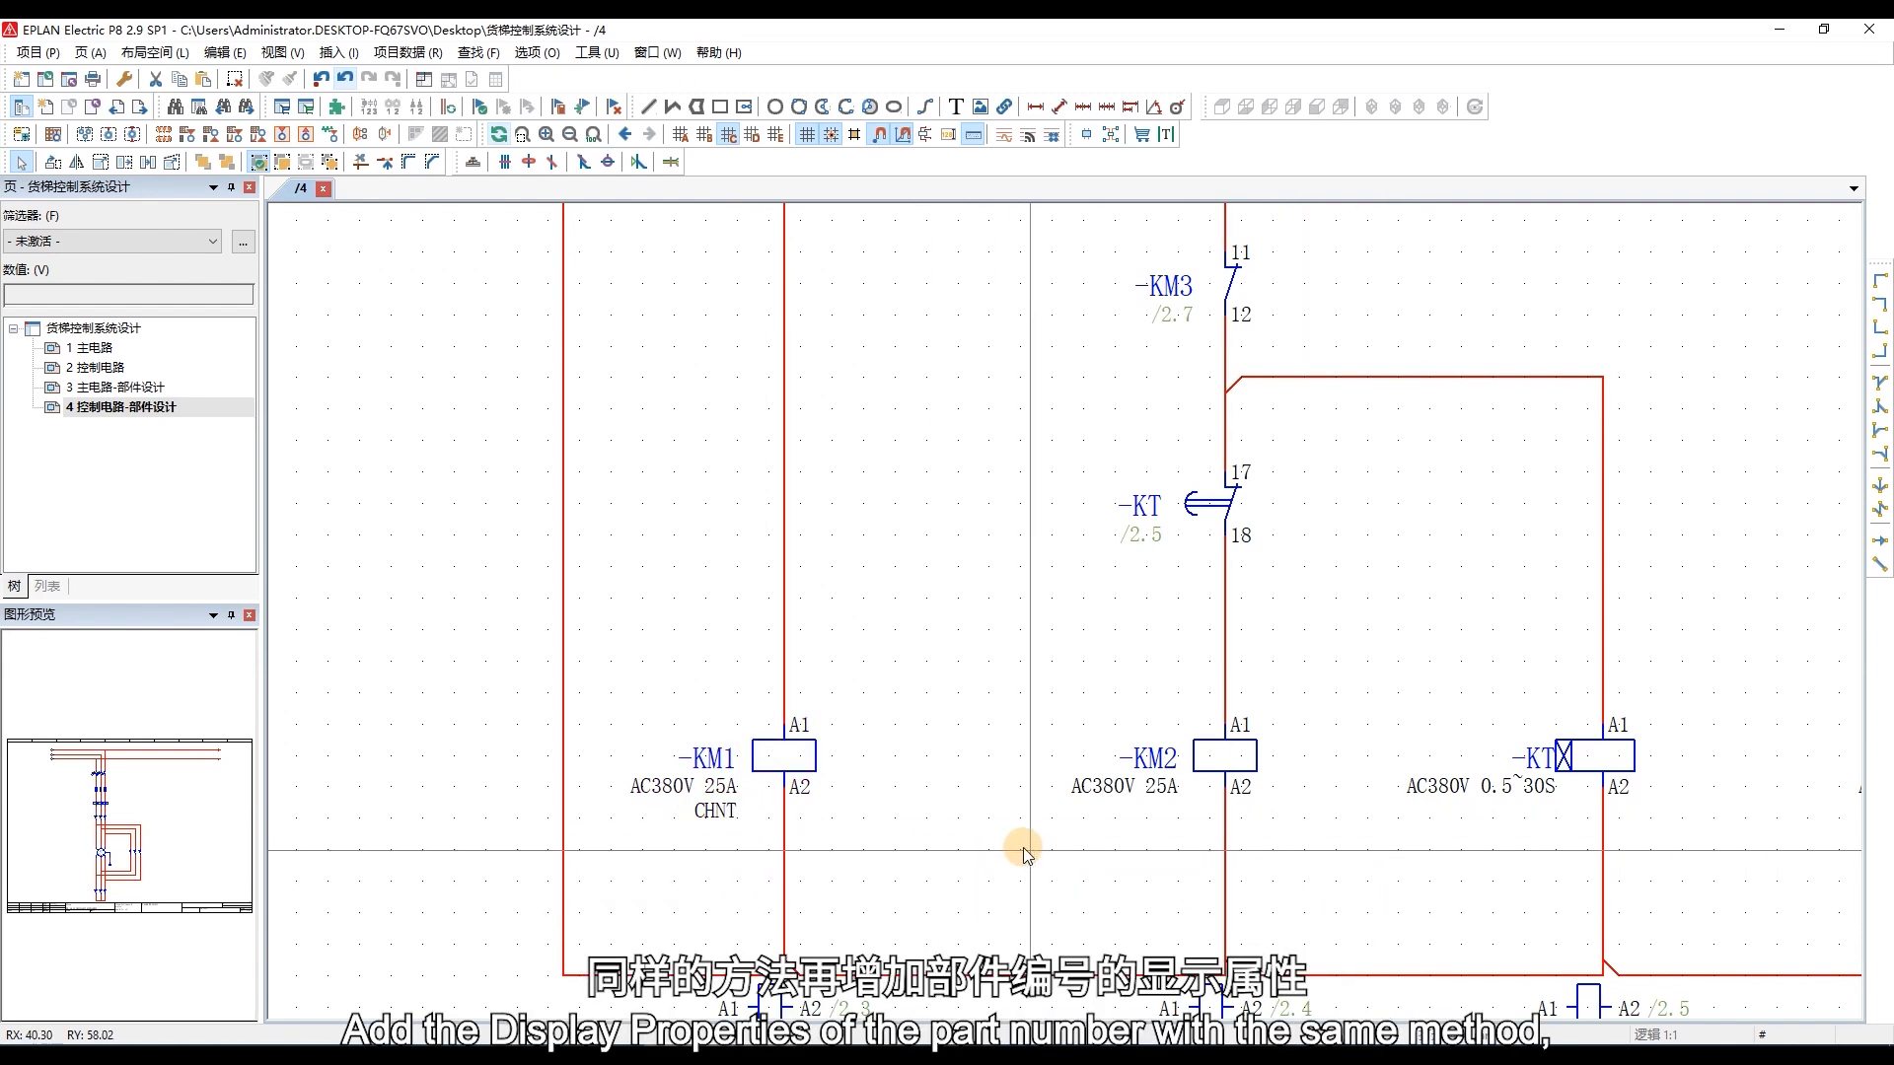
double_click(736, 776)
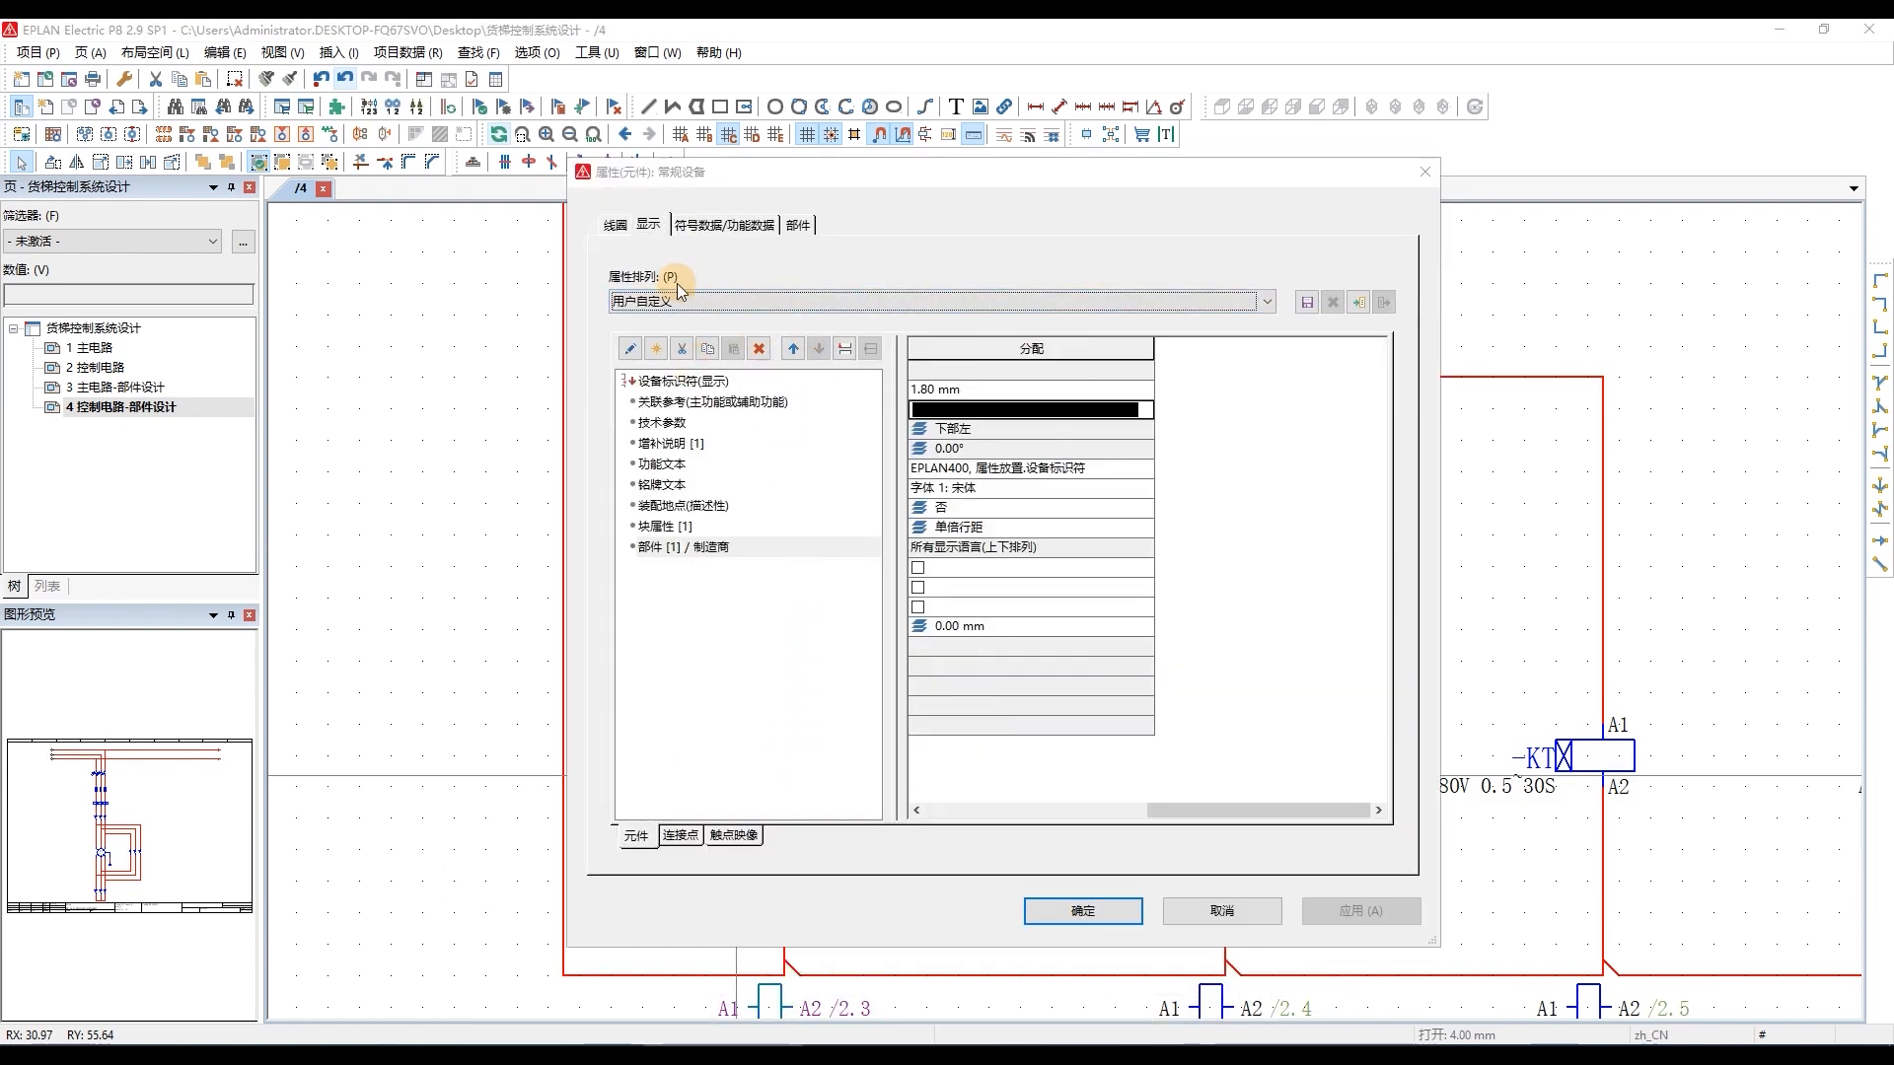
left_click(656, 348)
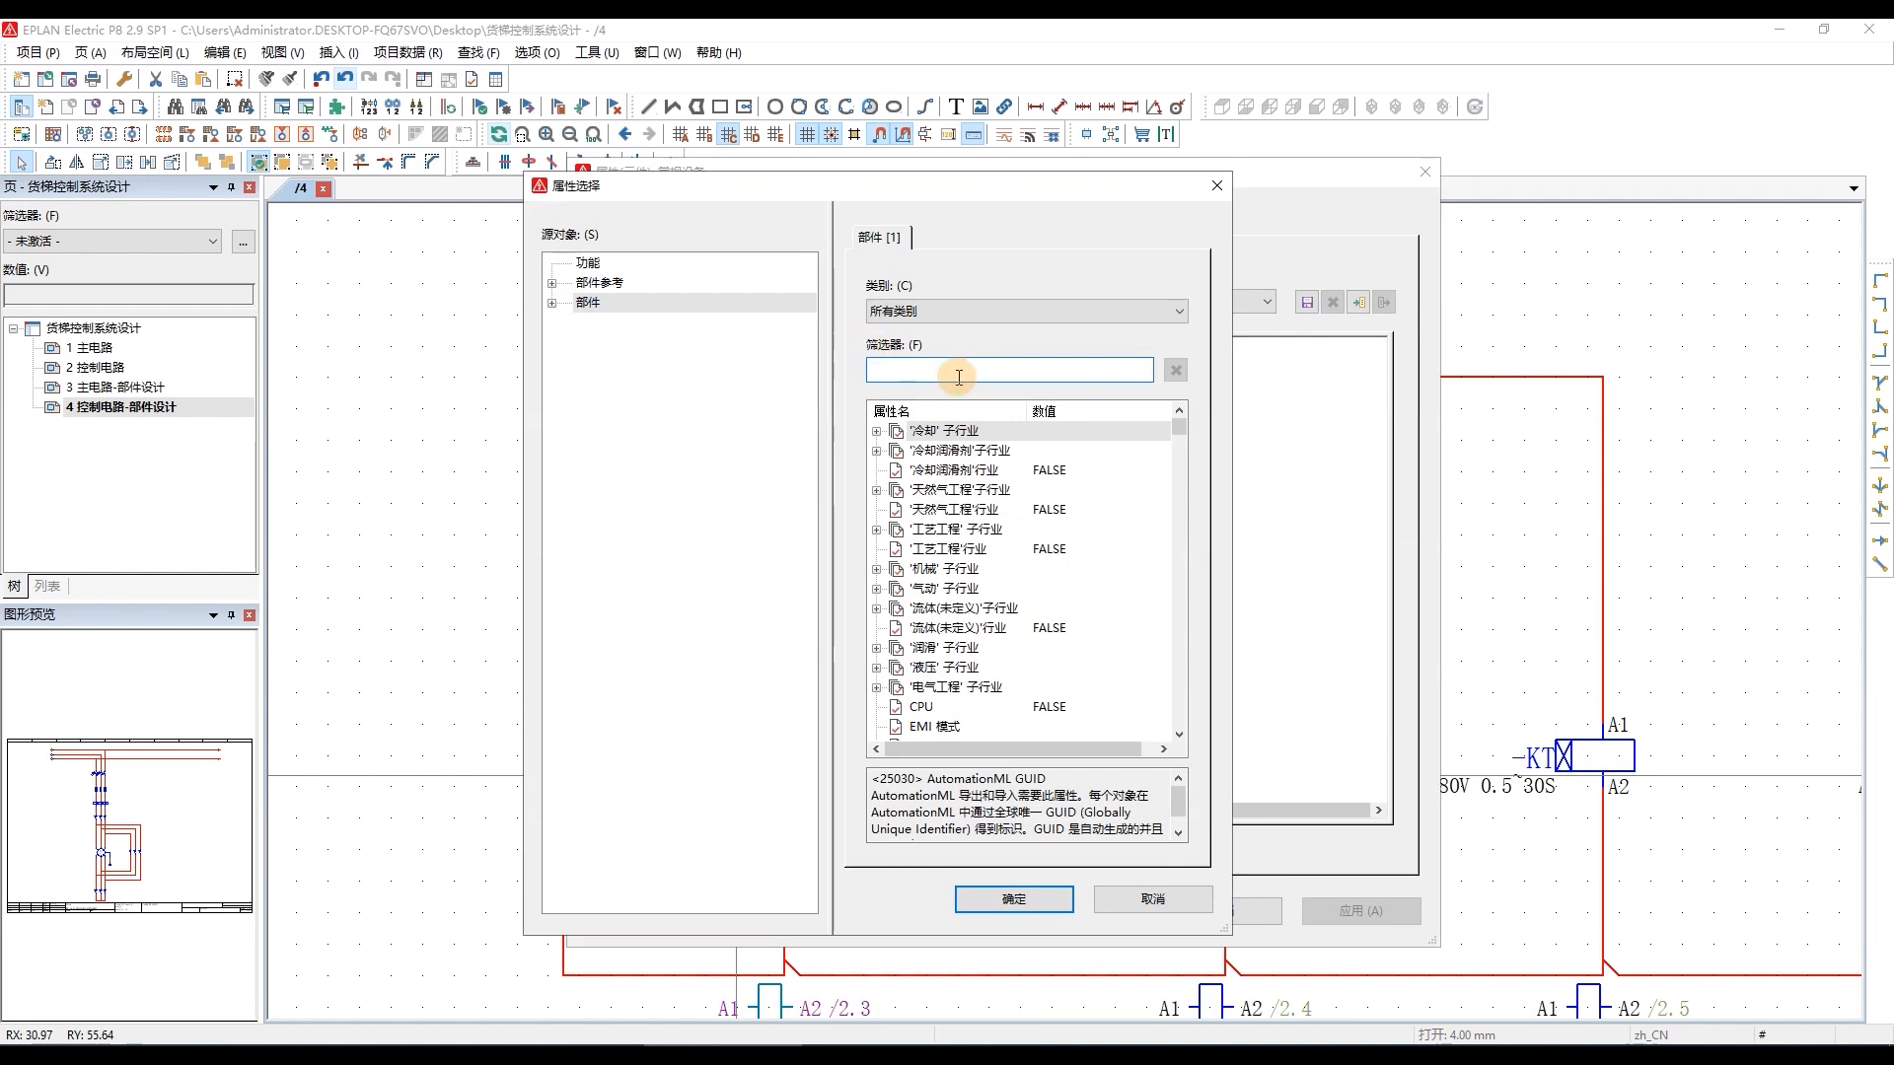
type("bujianbioa")
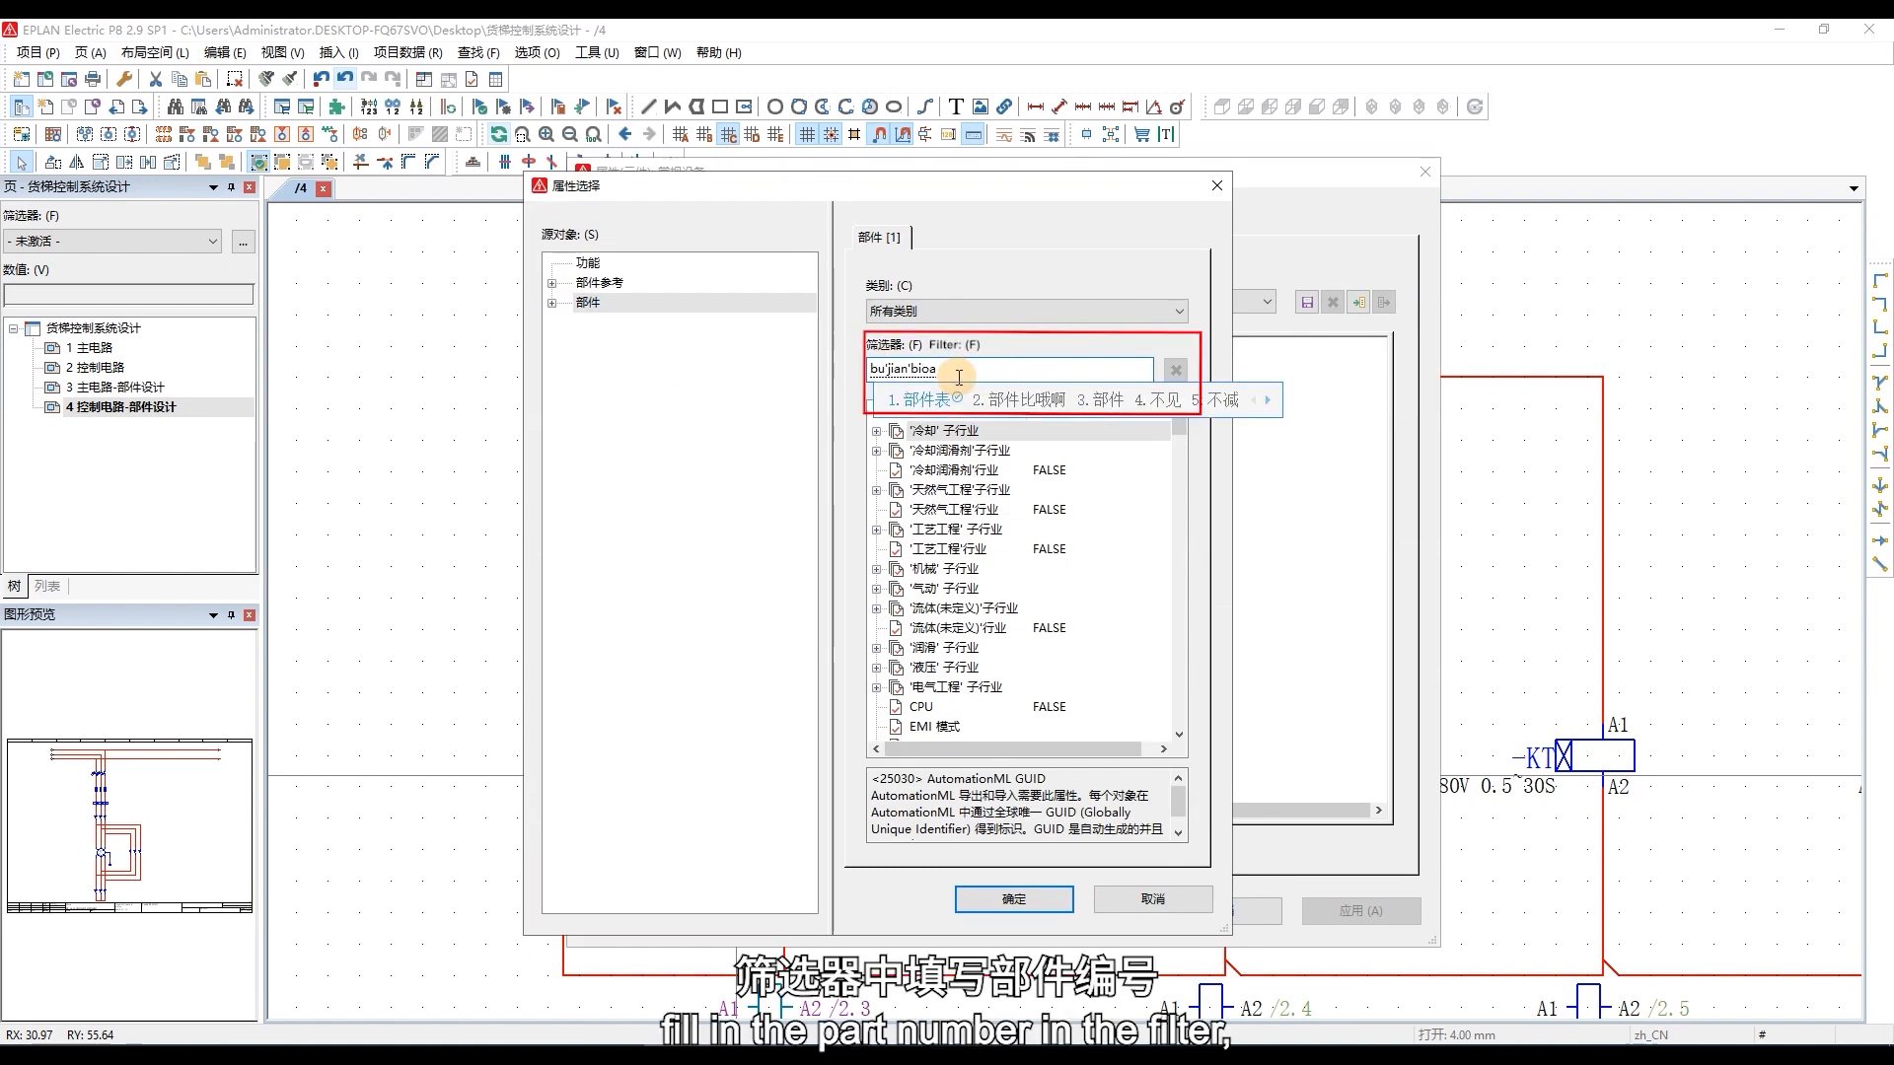
key("BackSpace")
key("BackSpace")
type("an")
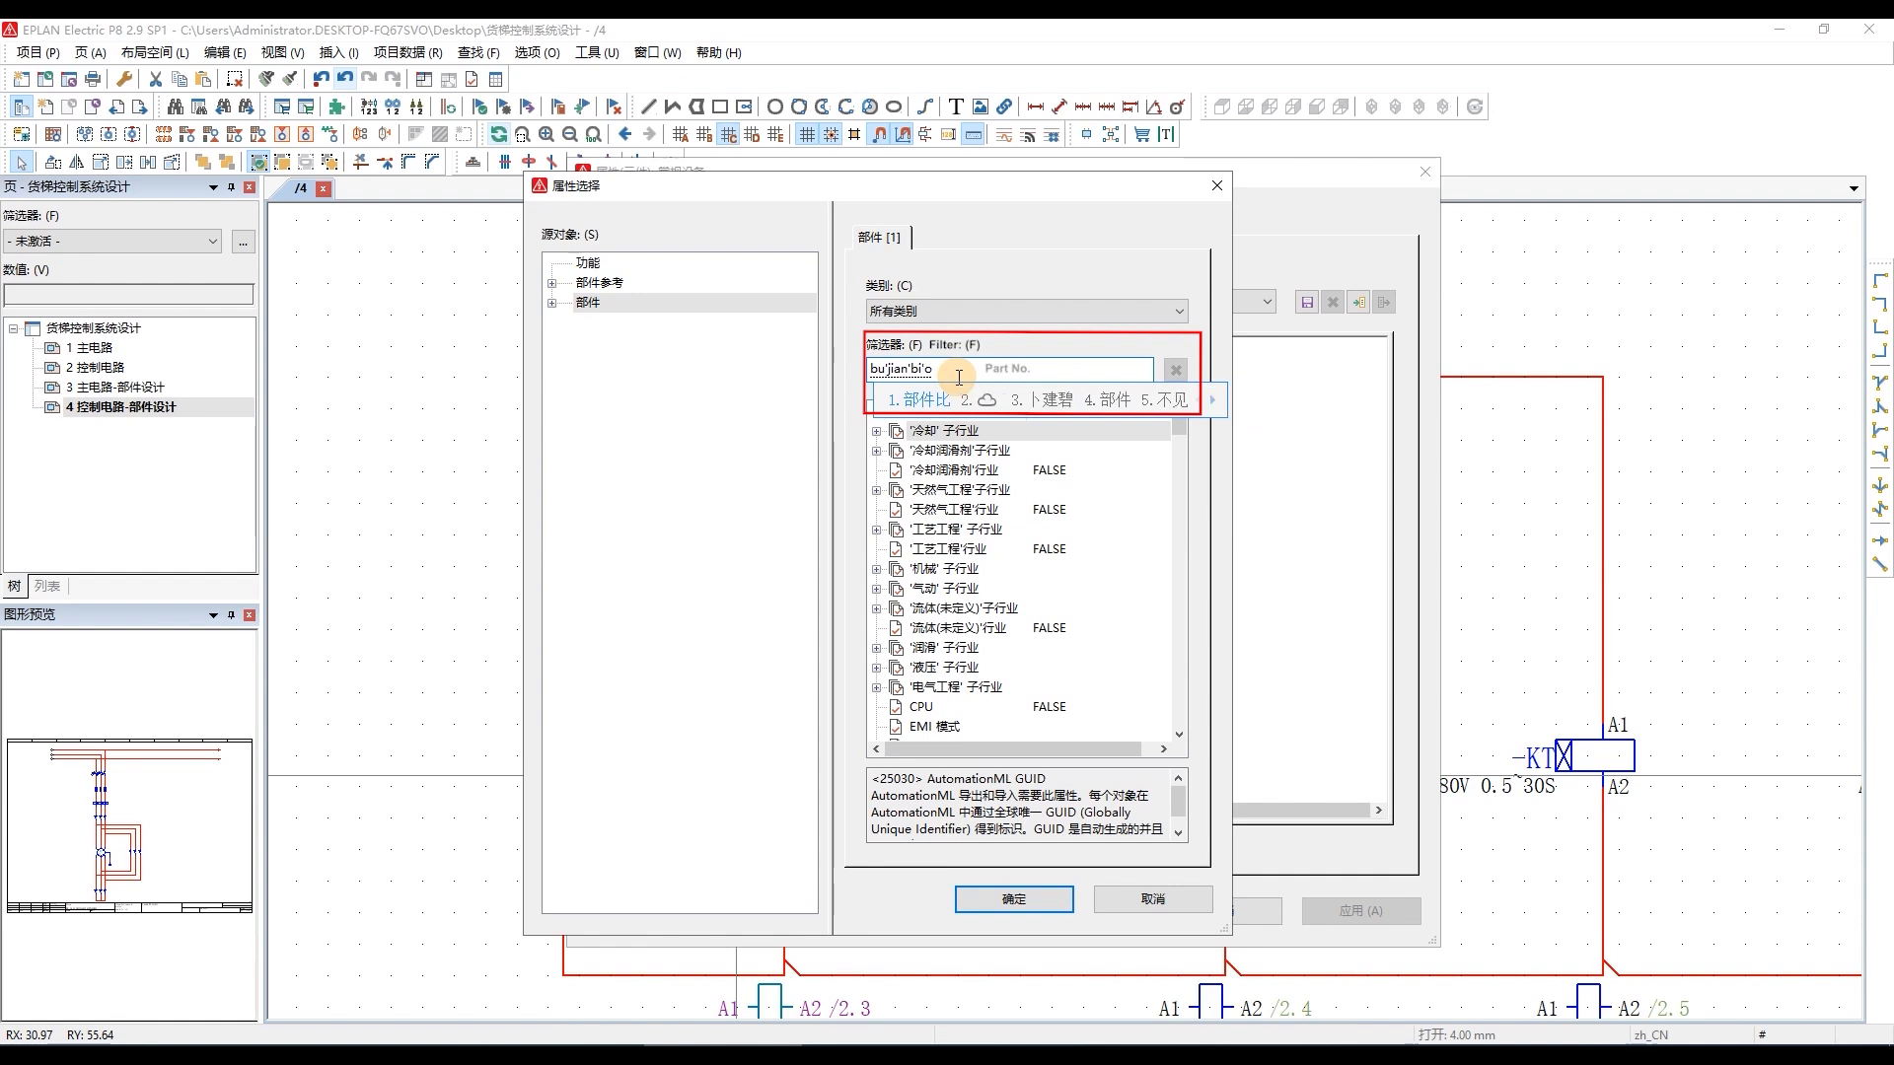
type("h")
key("space")
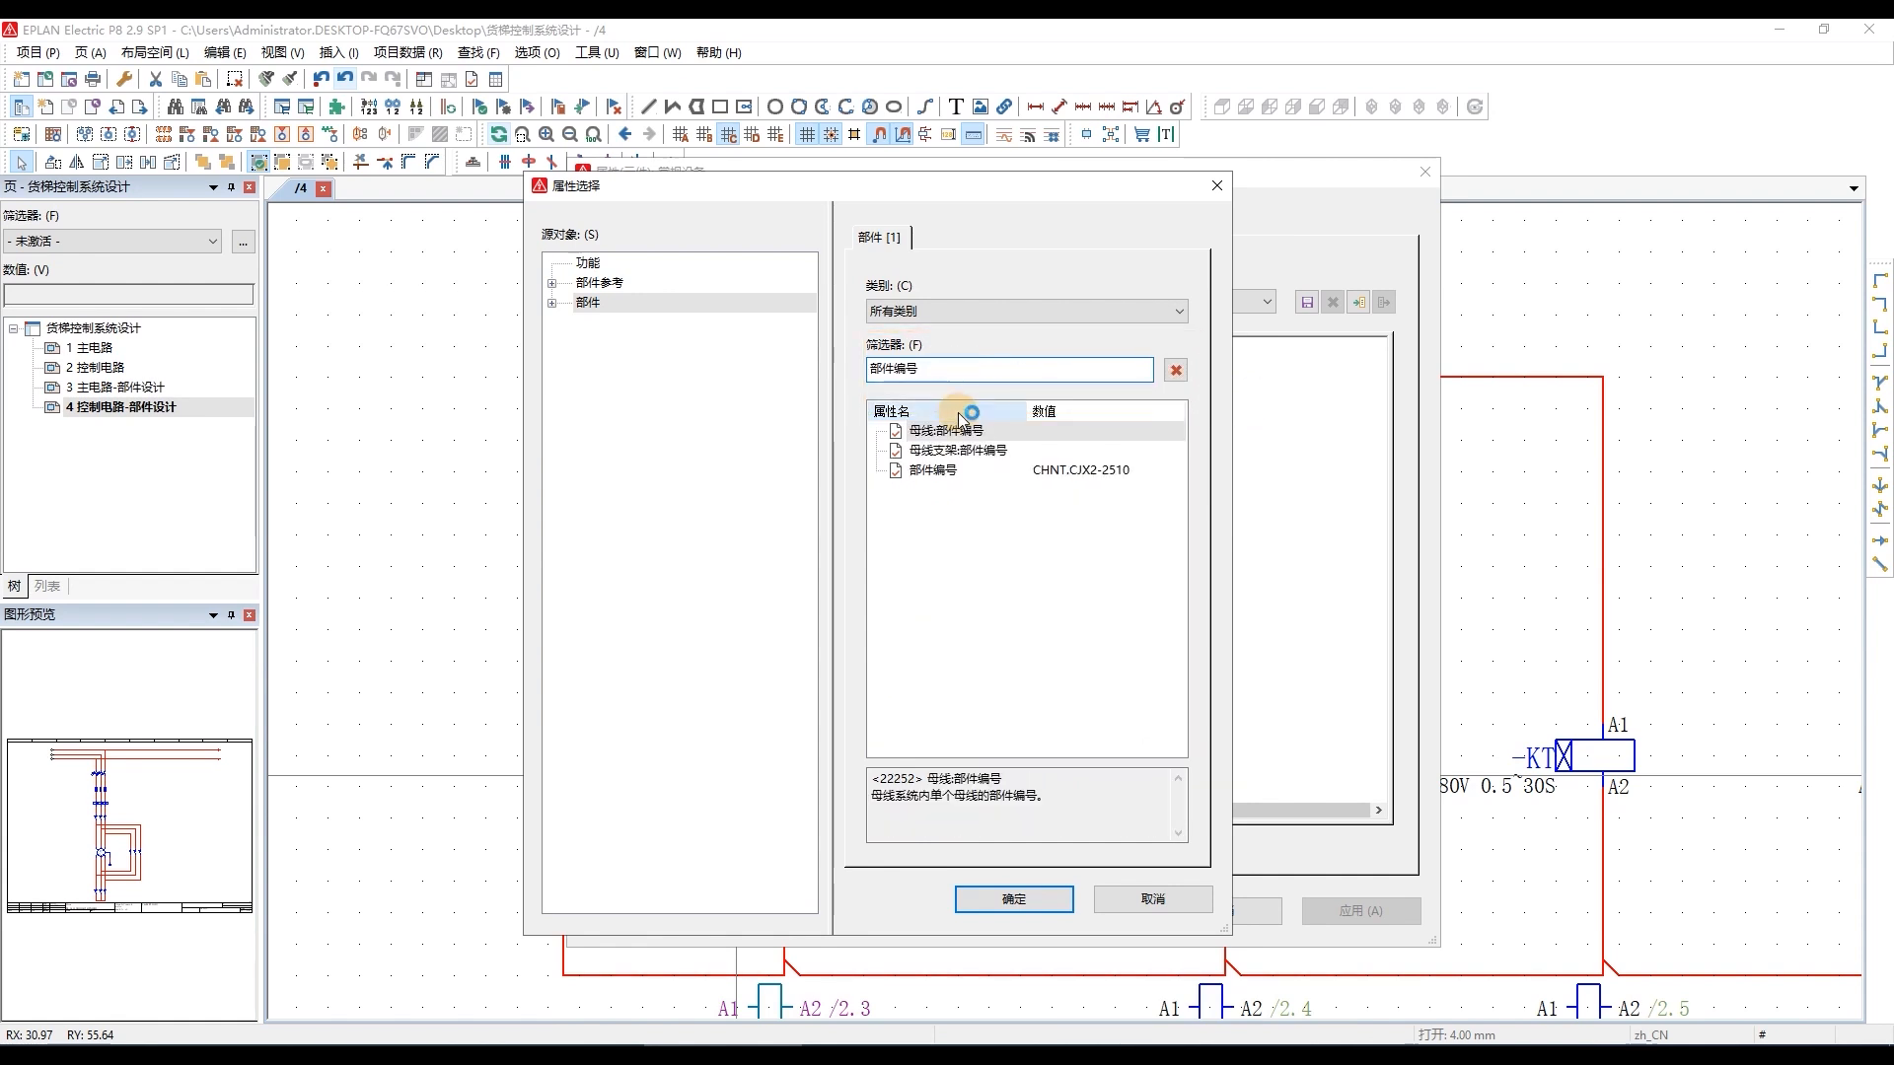
left_click(998, 474)
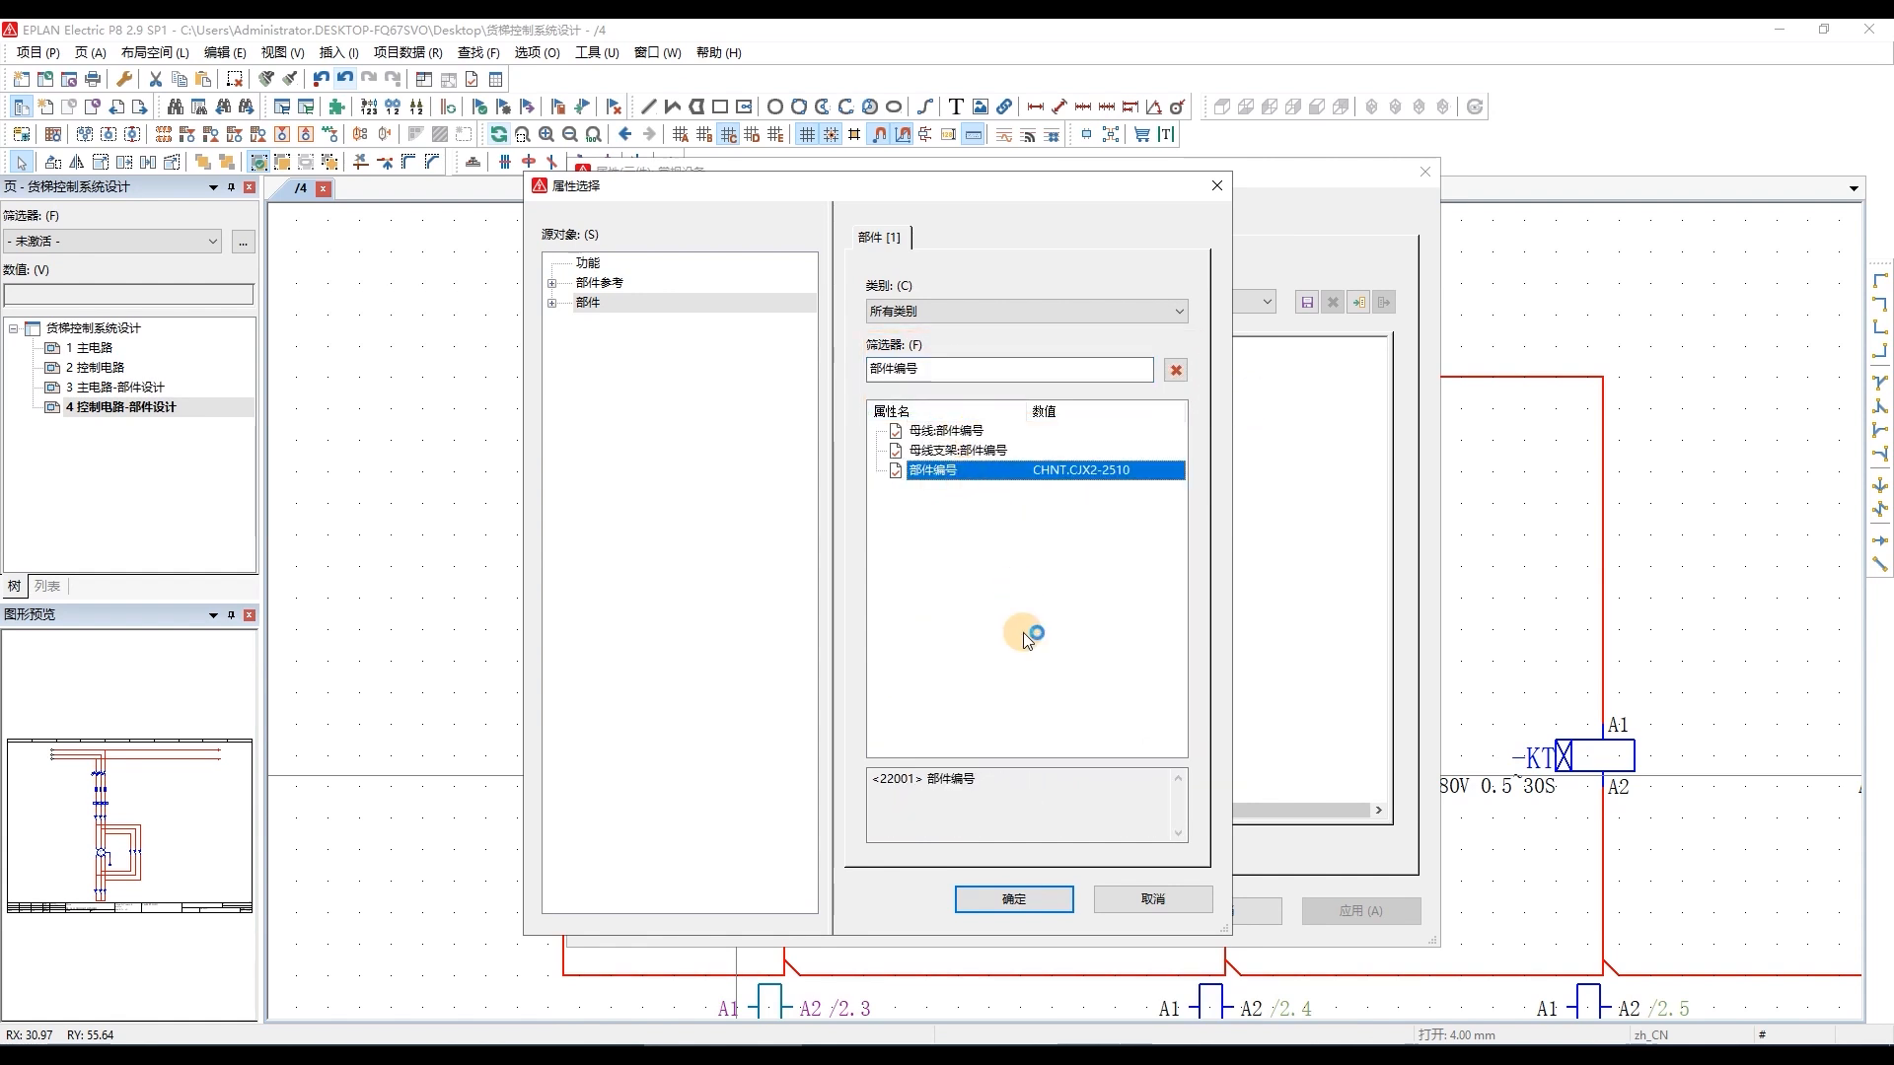
left_click(1026, 899)
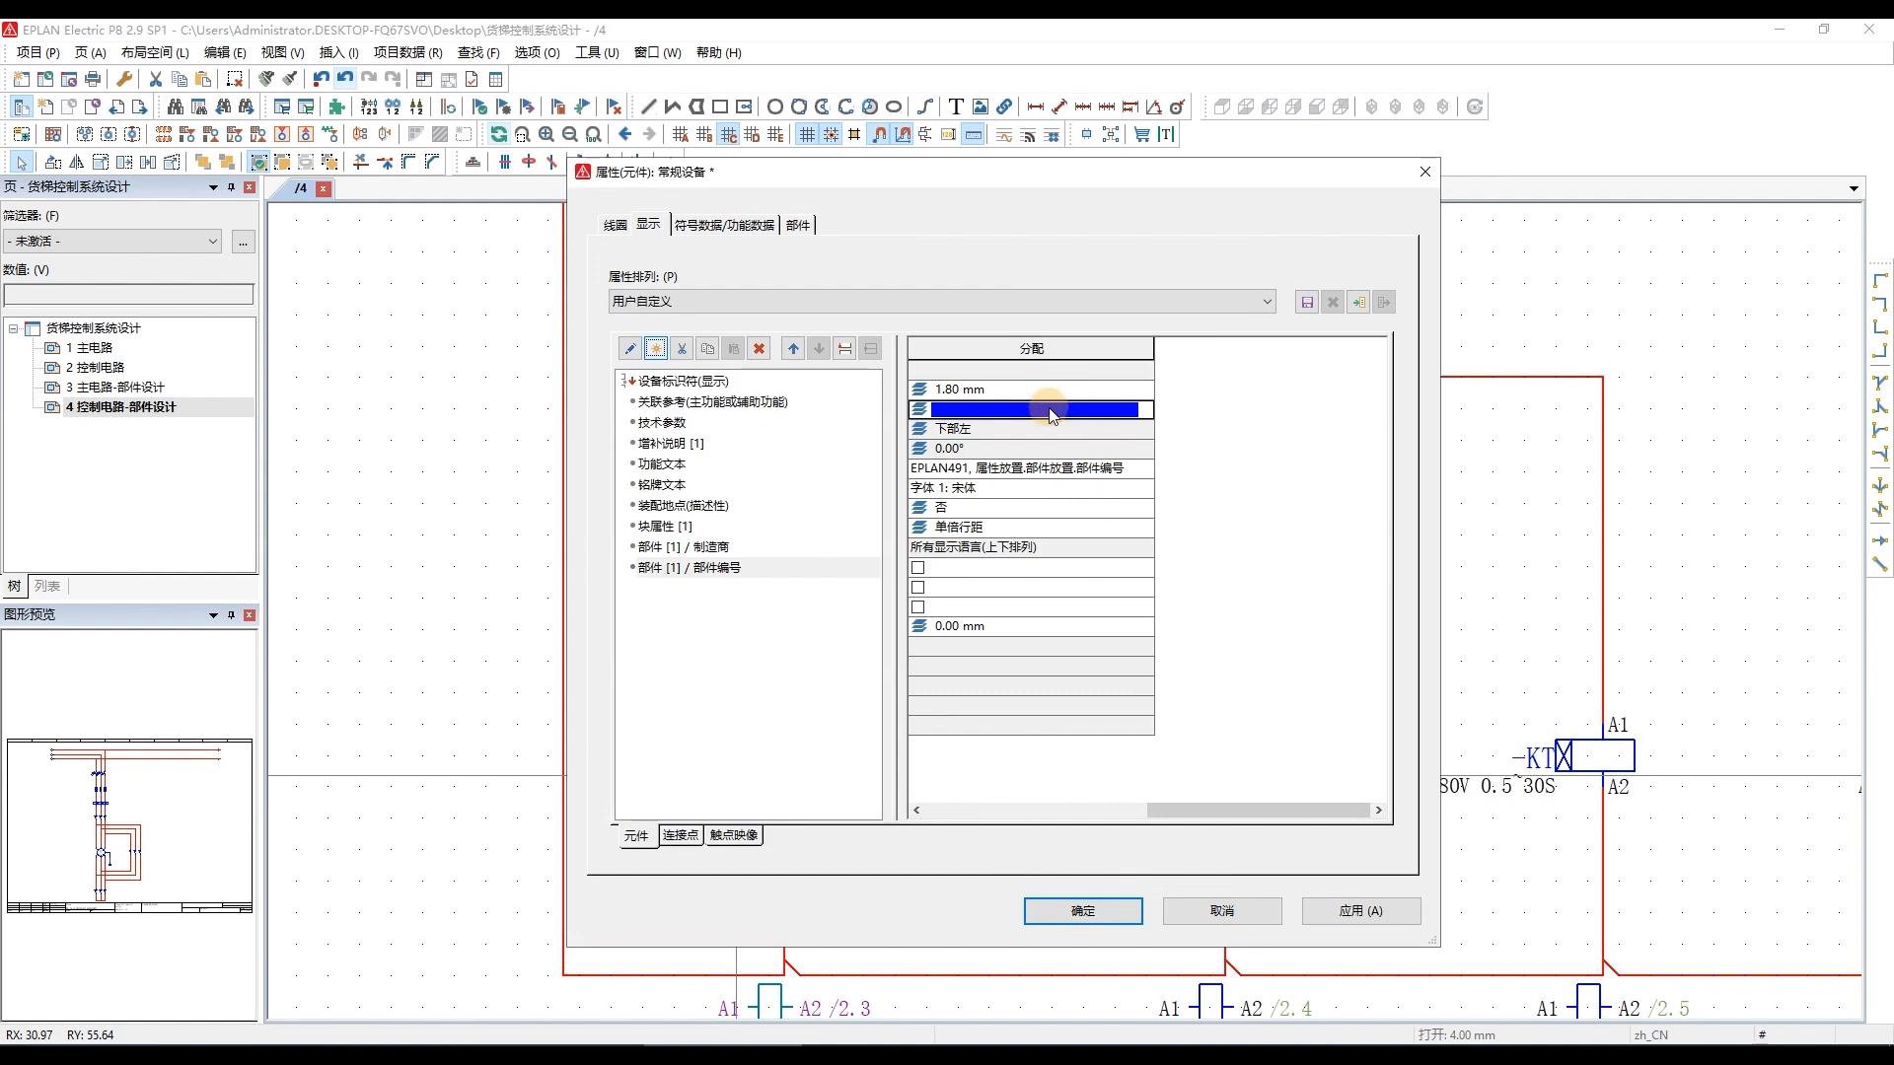
Set the colour of KM1's displayed part number property to black and accept the component properties.
left_click(1121, 408)
left_click(1145, 409)
left_click(965, 527)
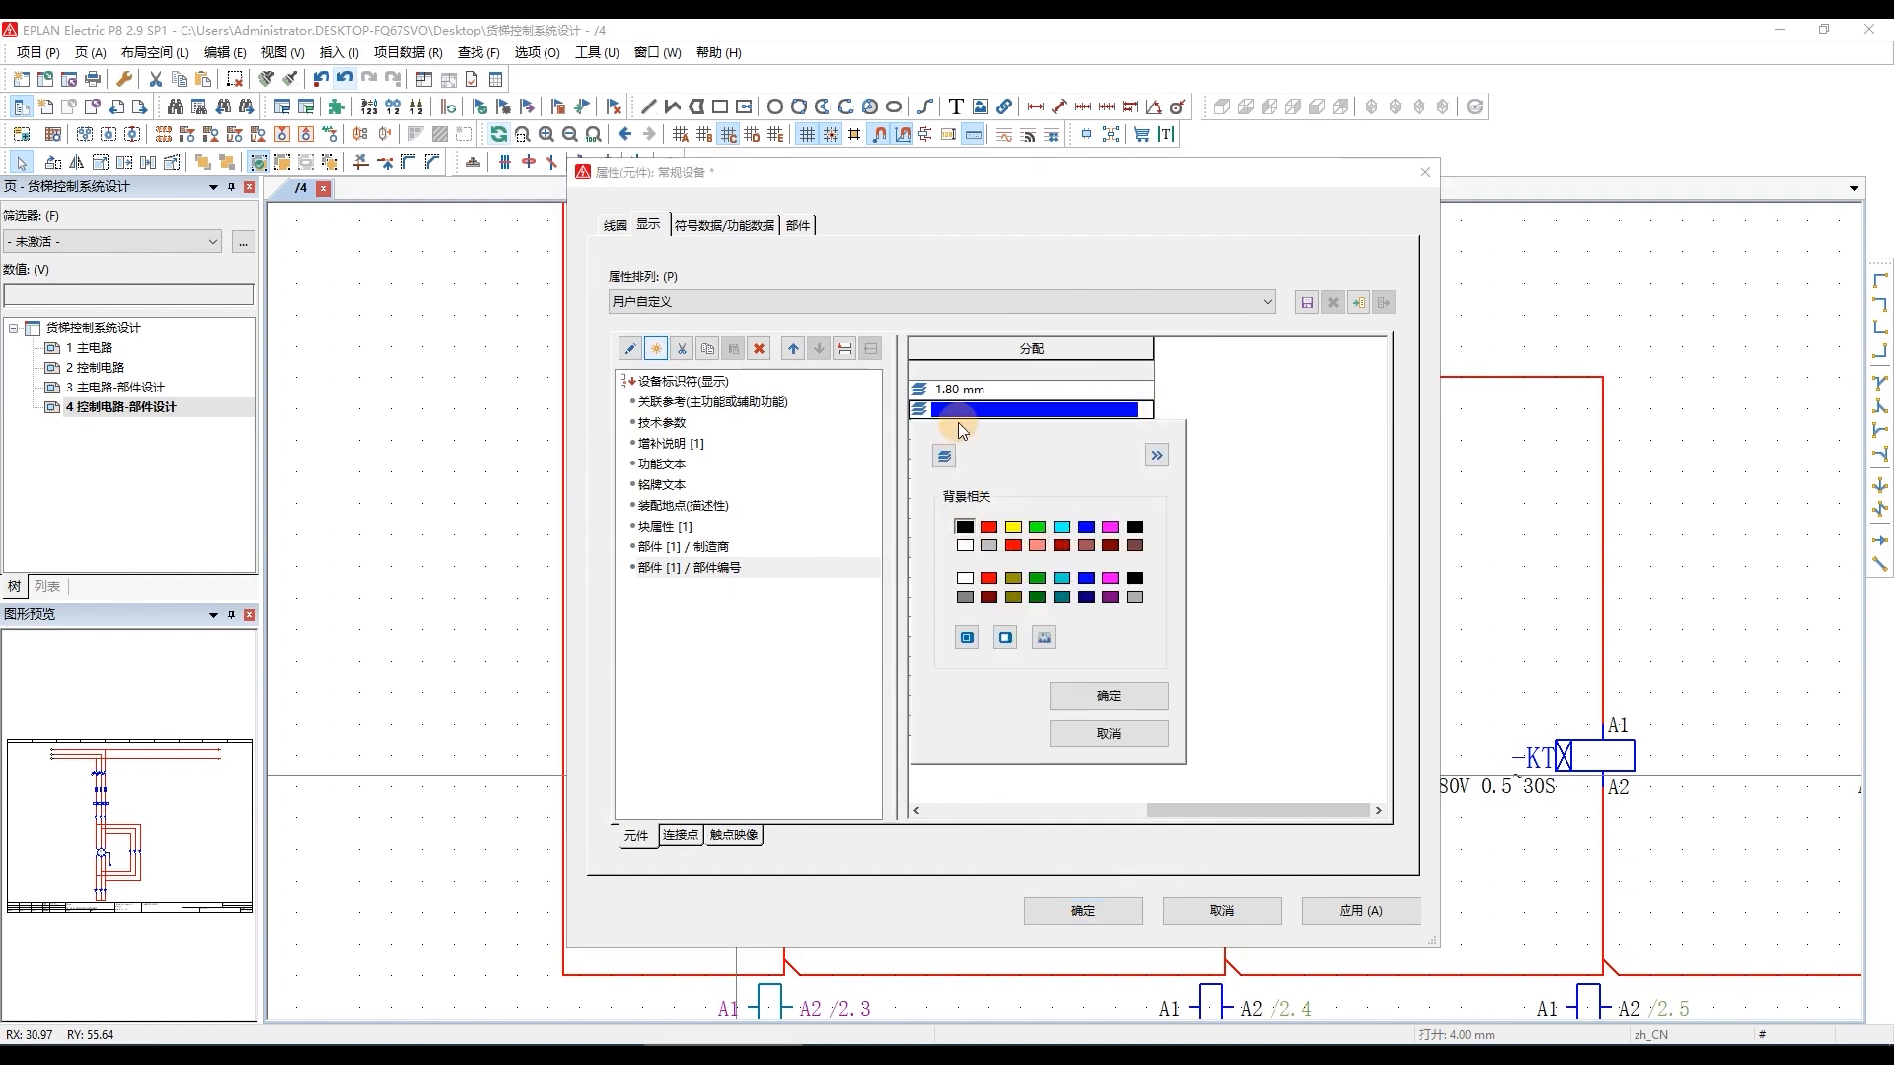
left_click(1109, 698)
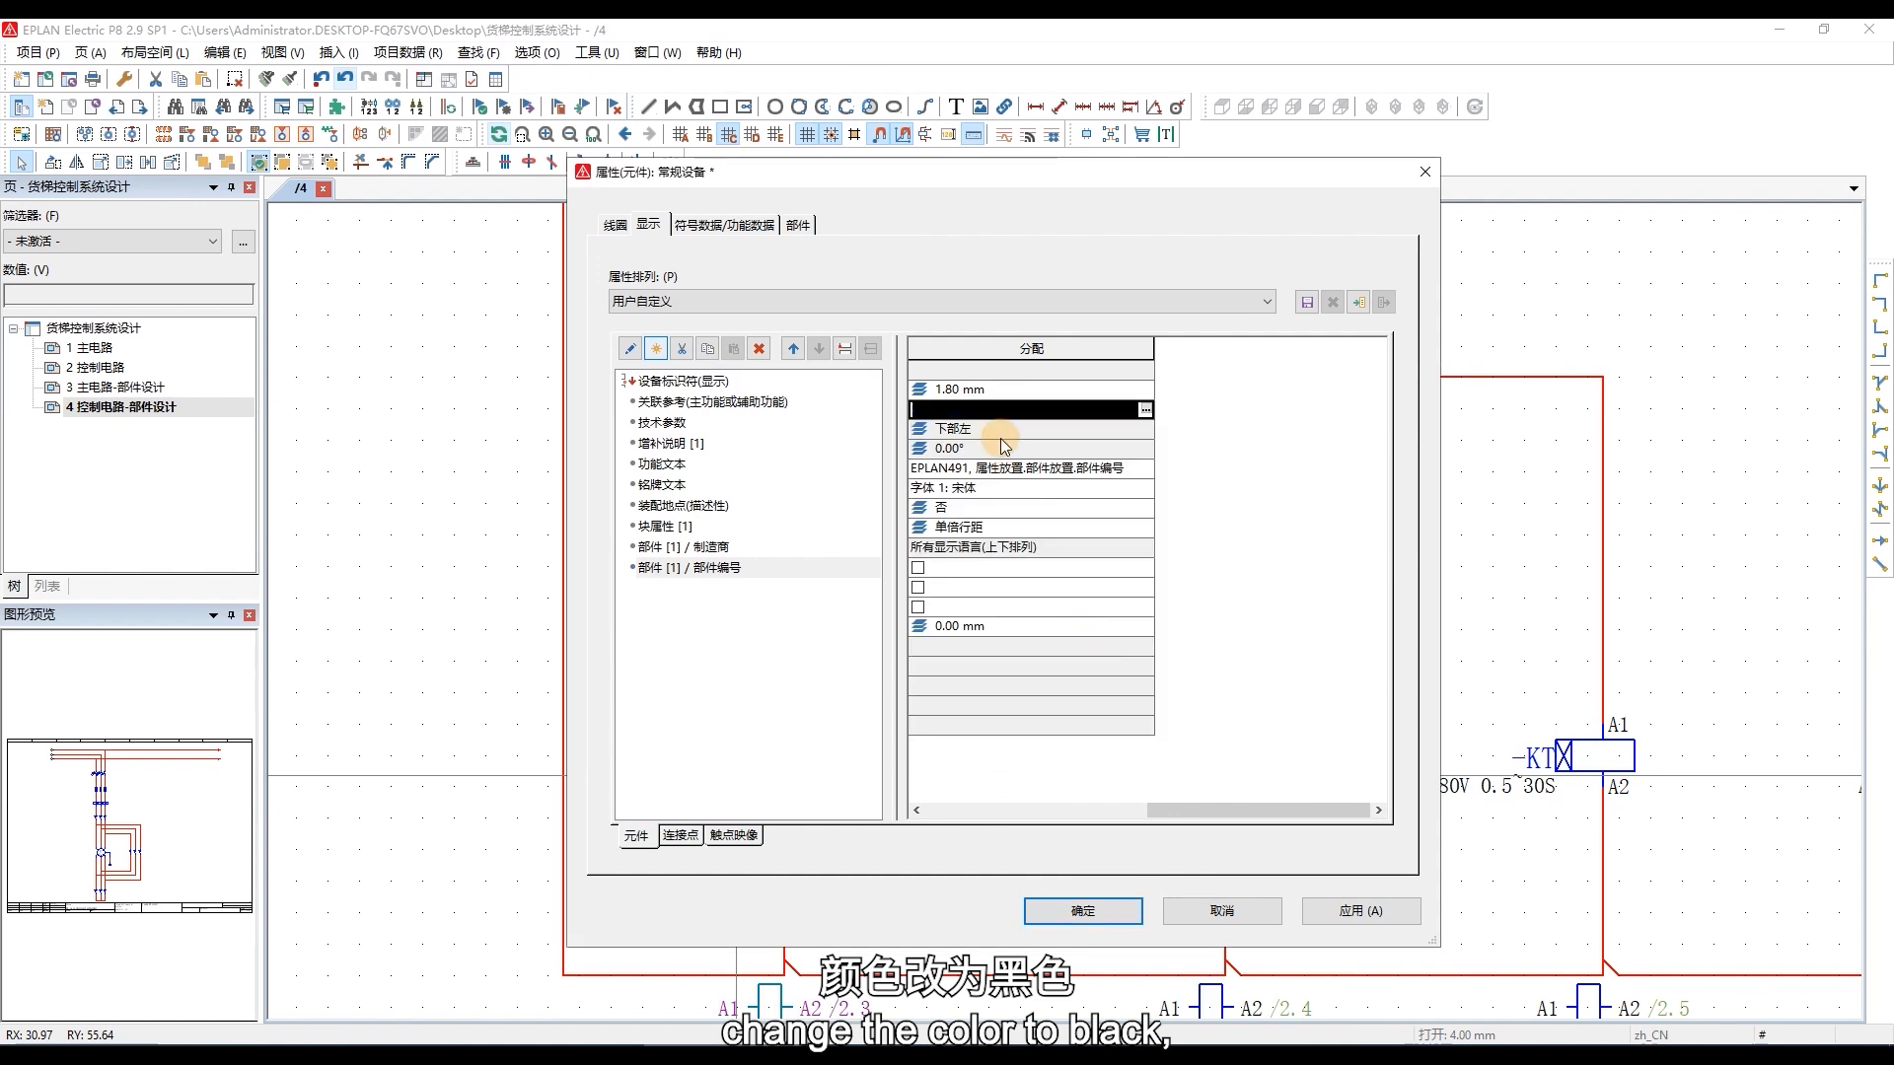
left_click(1105, 908)
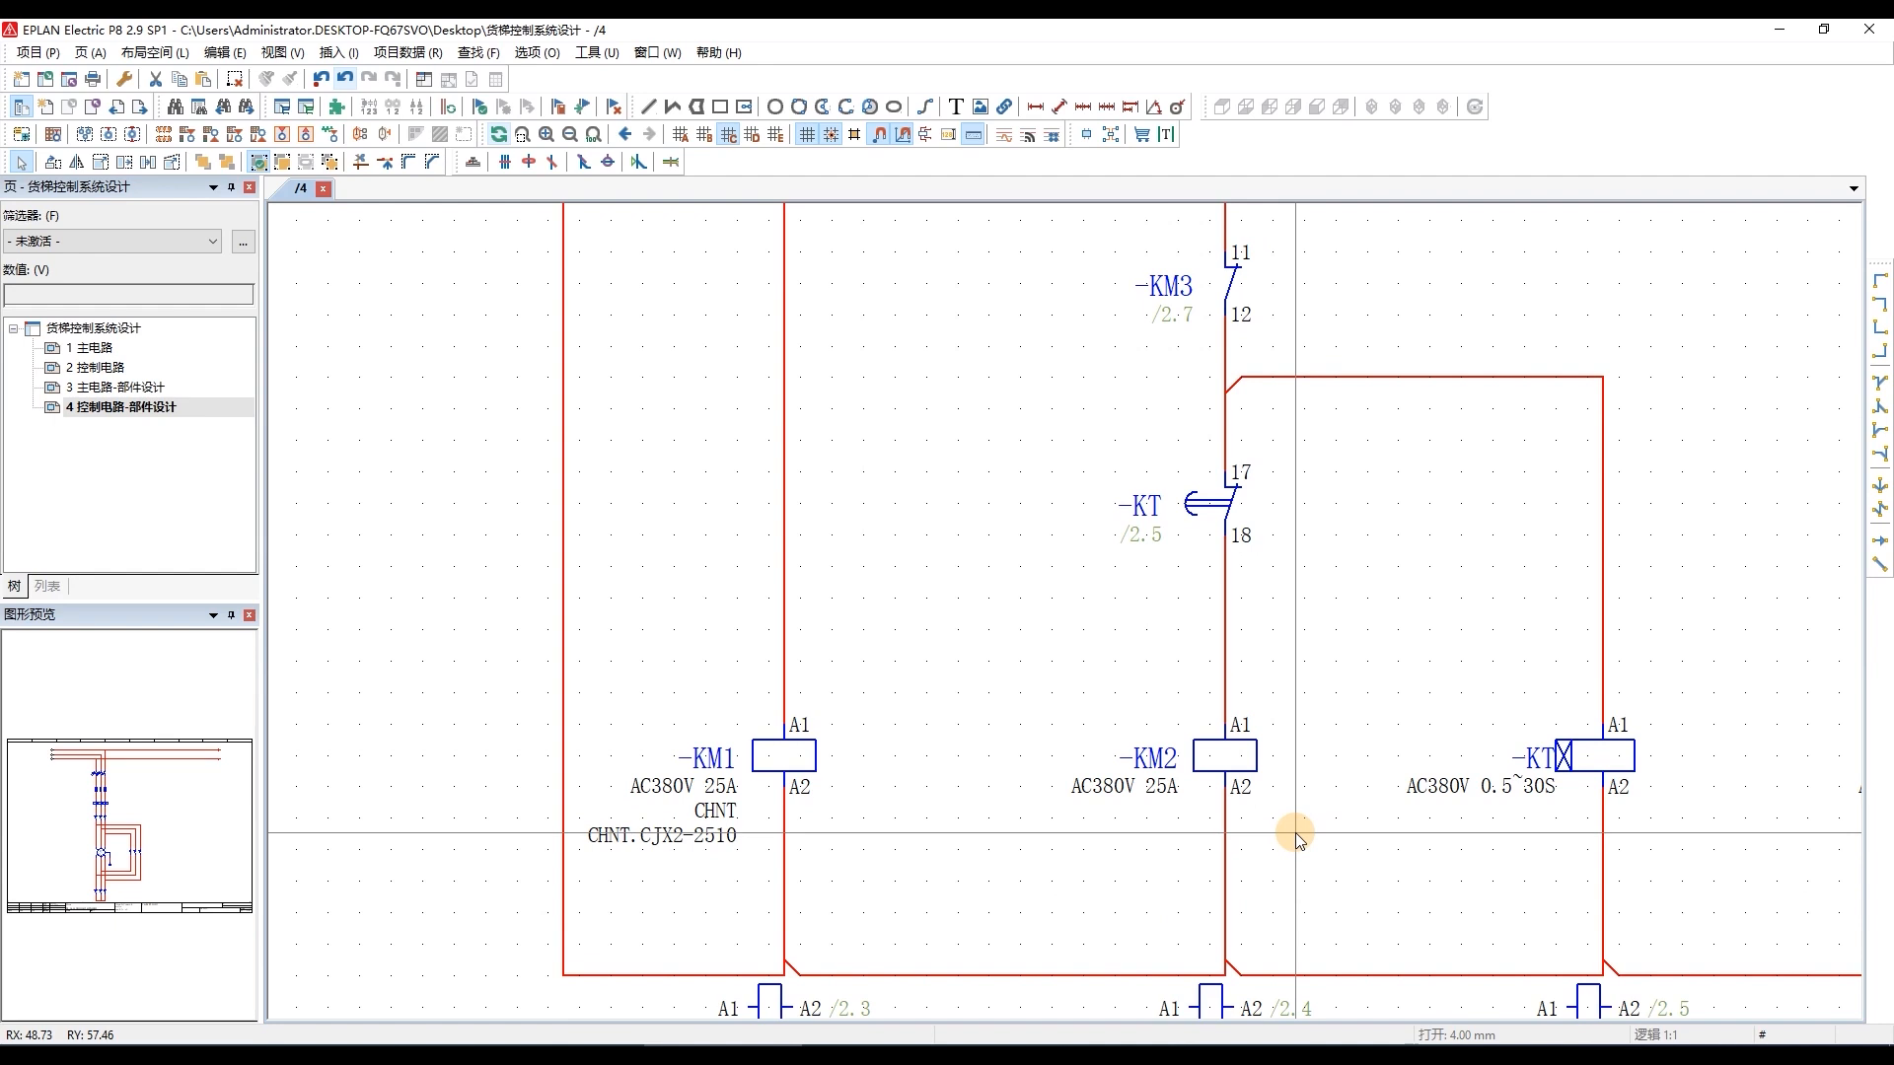
scroll(1163, 843, "down", 2)
scroll(1164, 843, "down", 3)
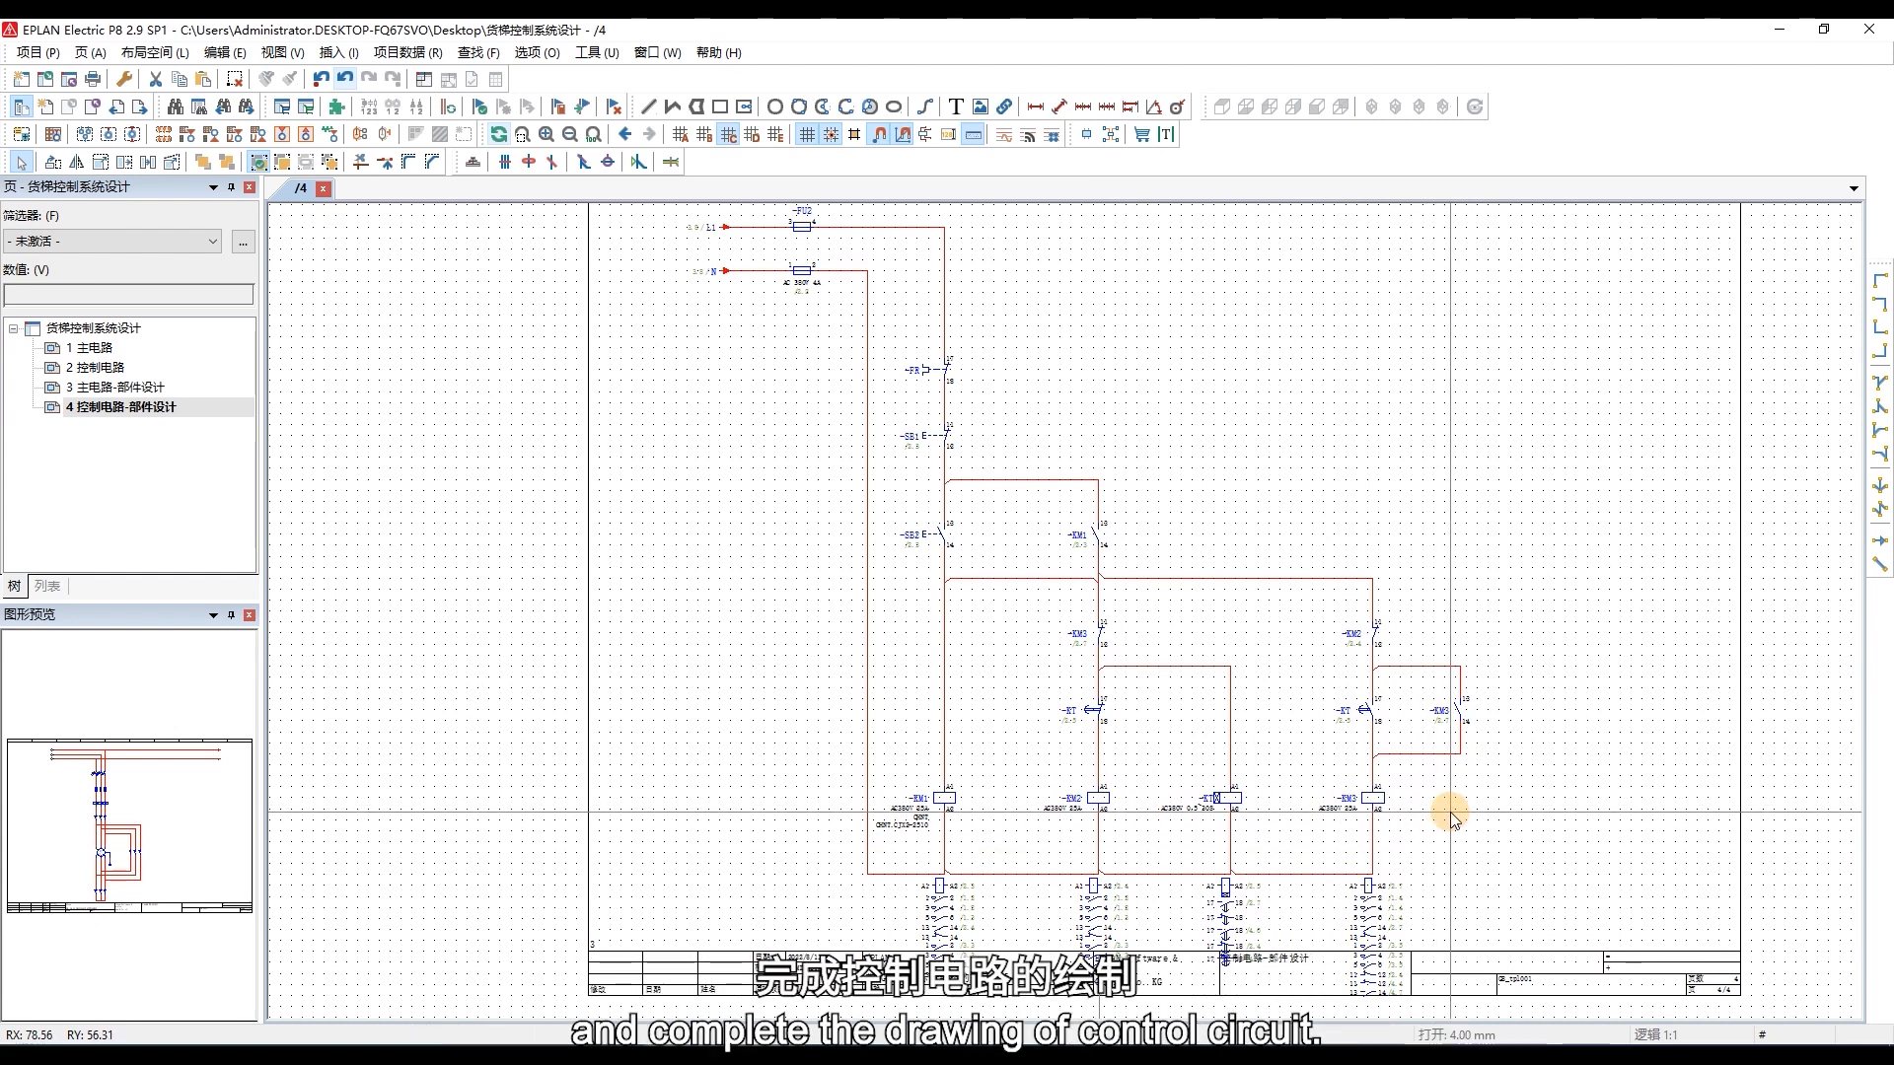
scroll(1221, 852, "up", 2)
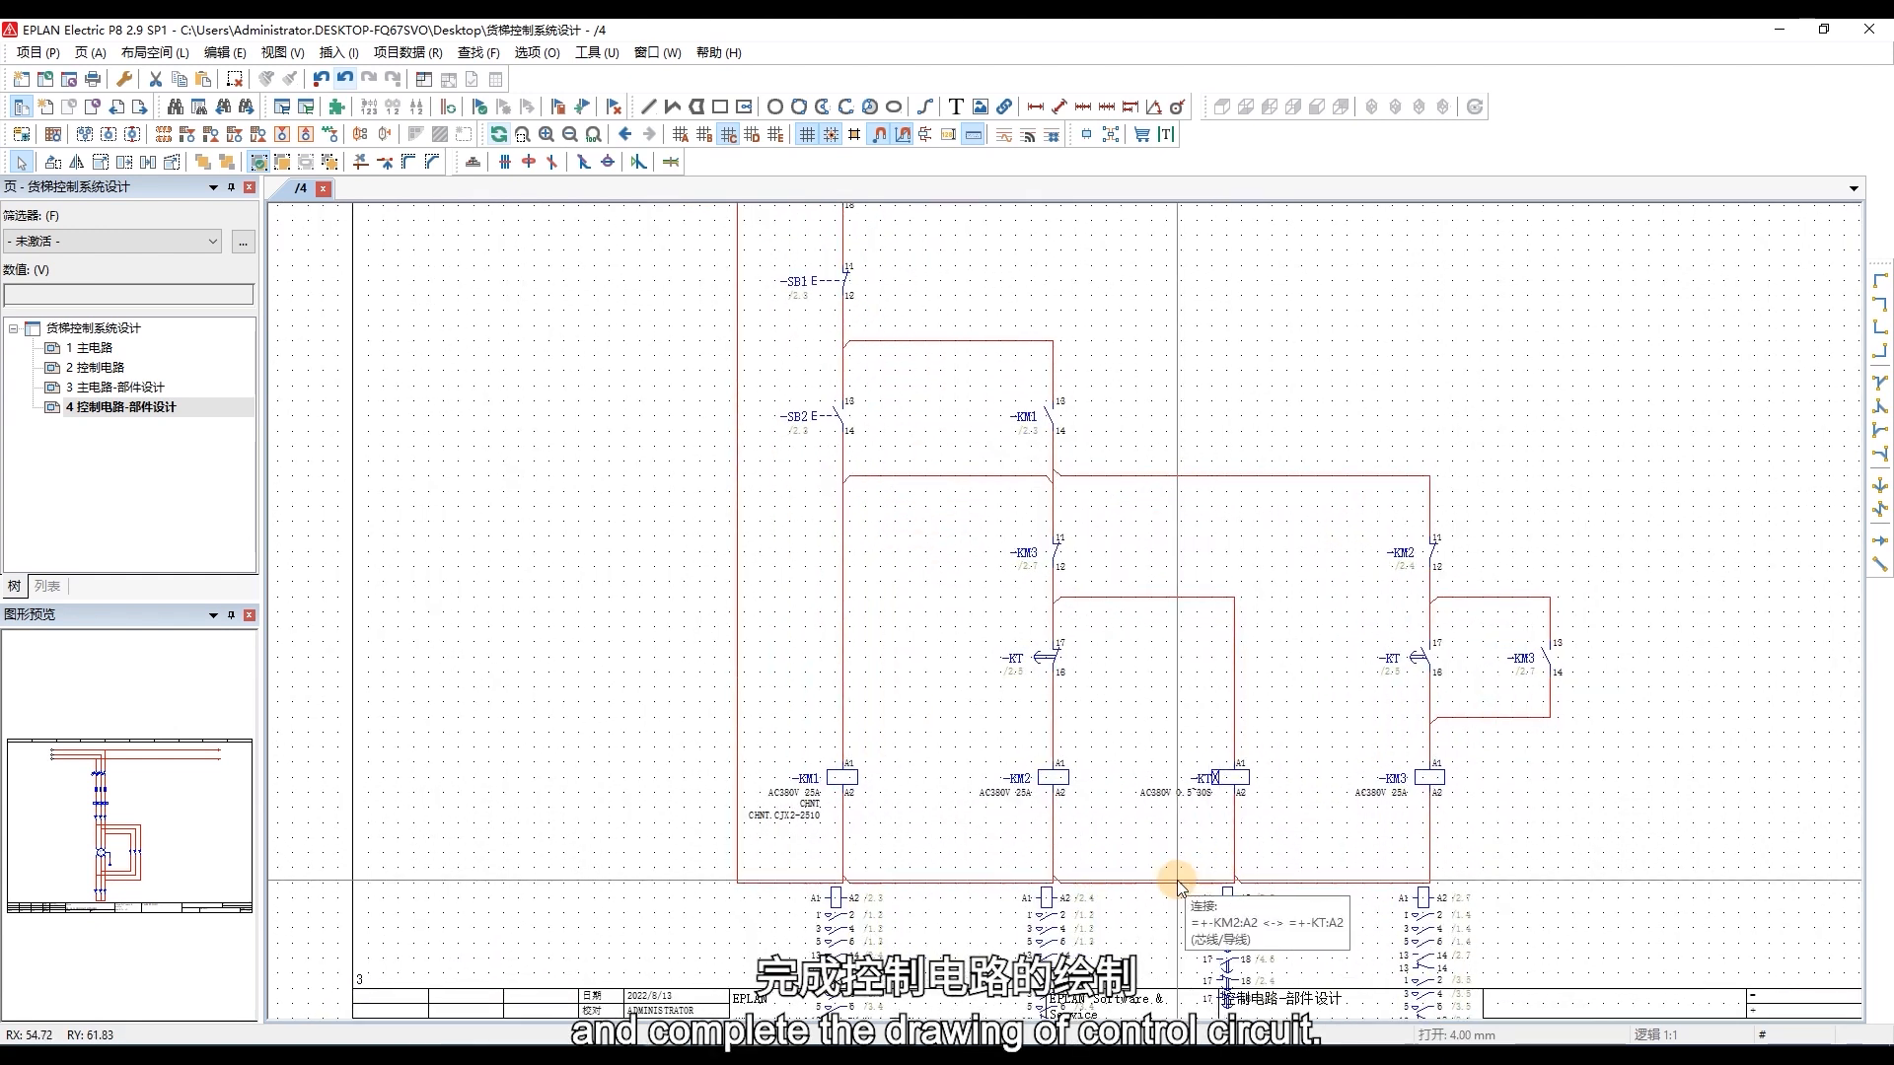
scroll(1235, 909, "down", 1)
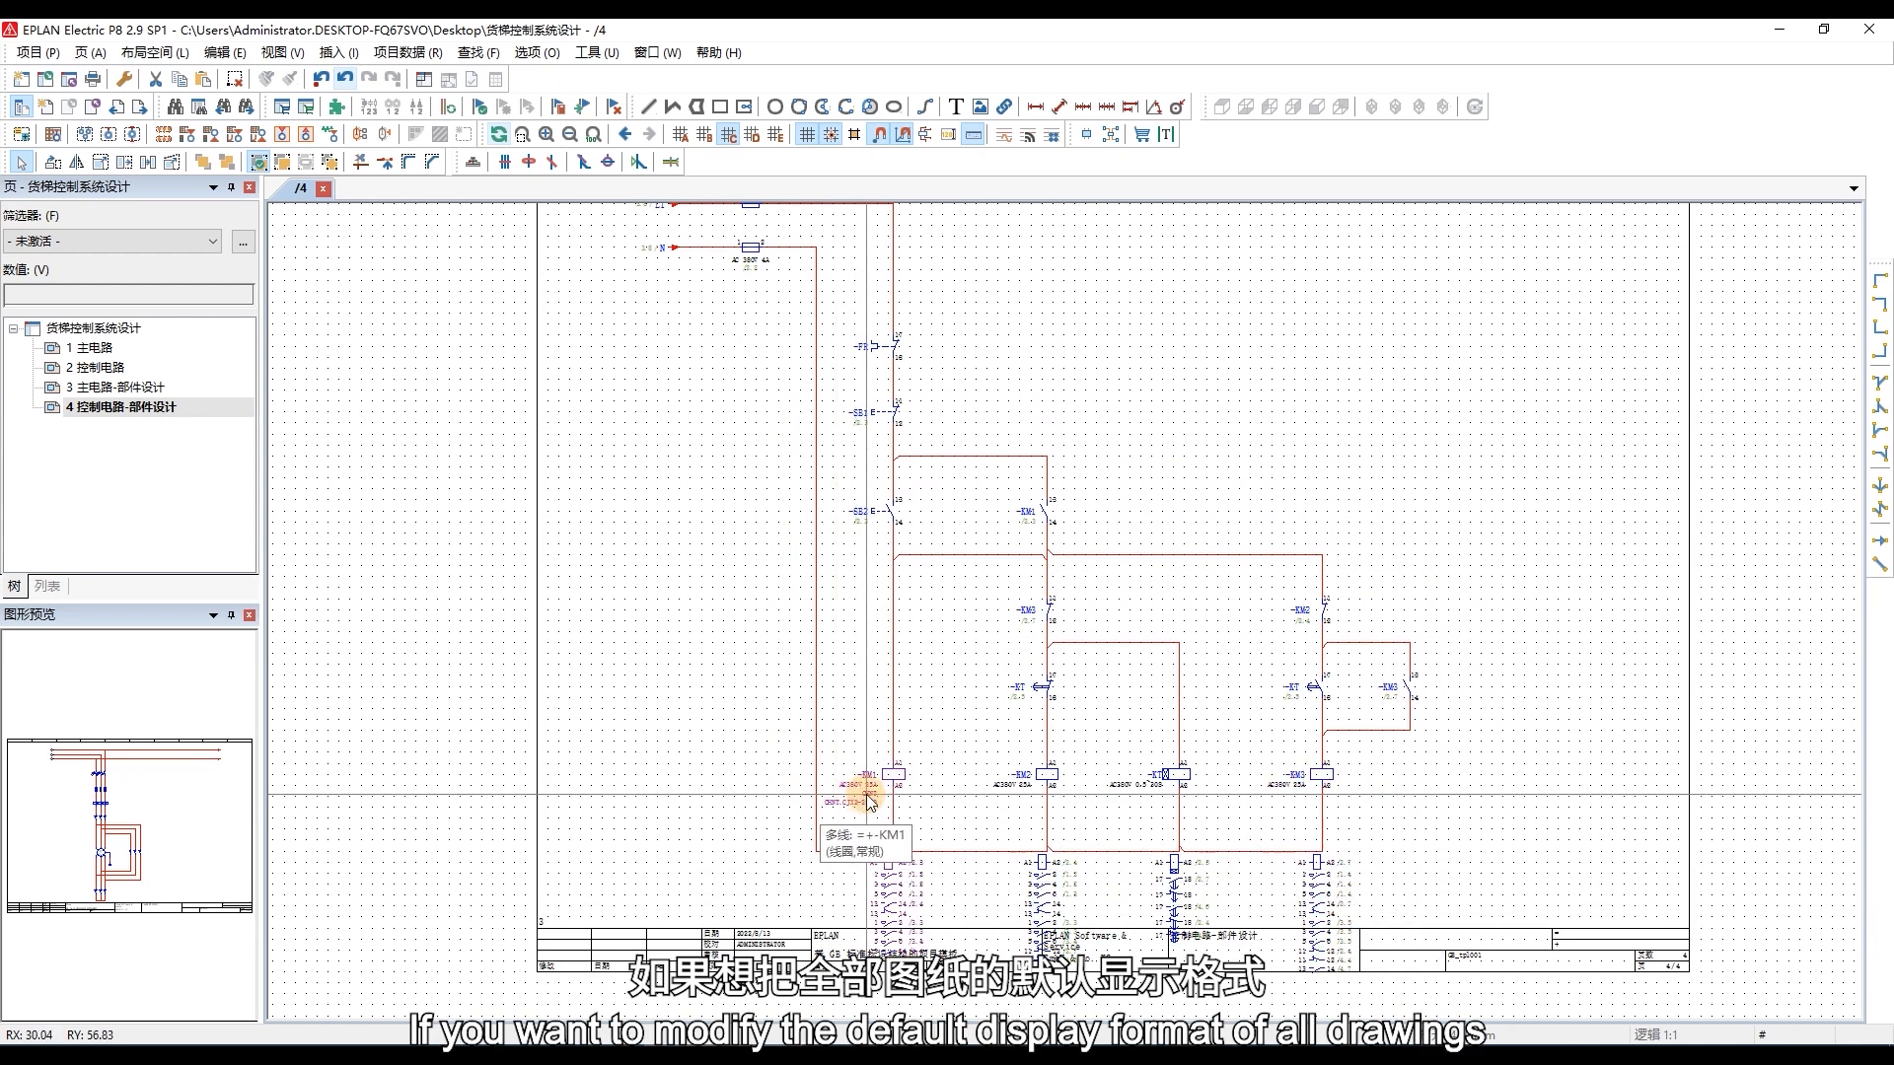
left_click(894, 801)
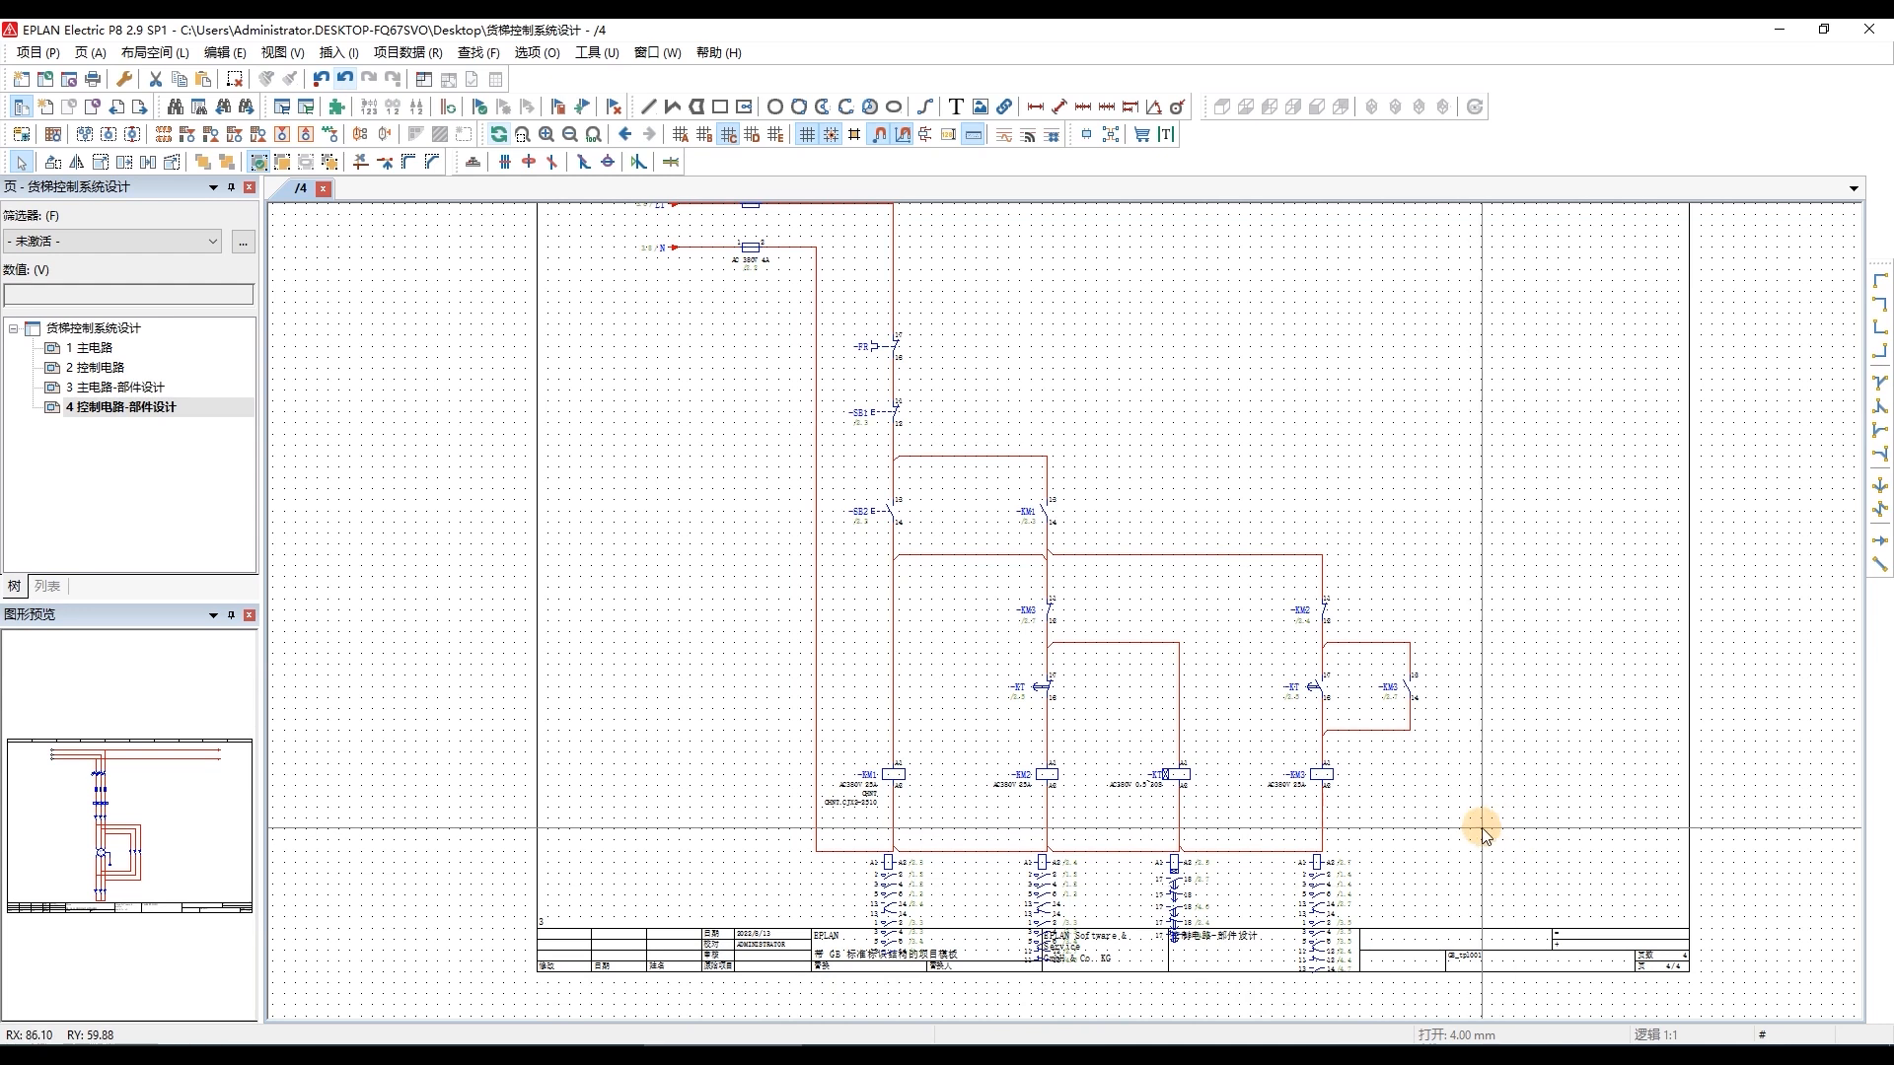
left_click(277, 87)
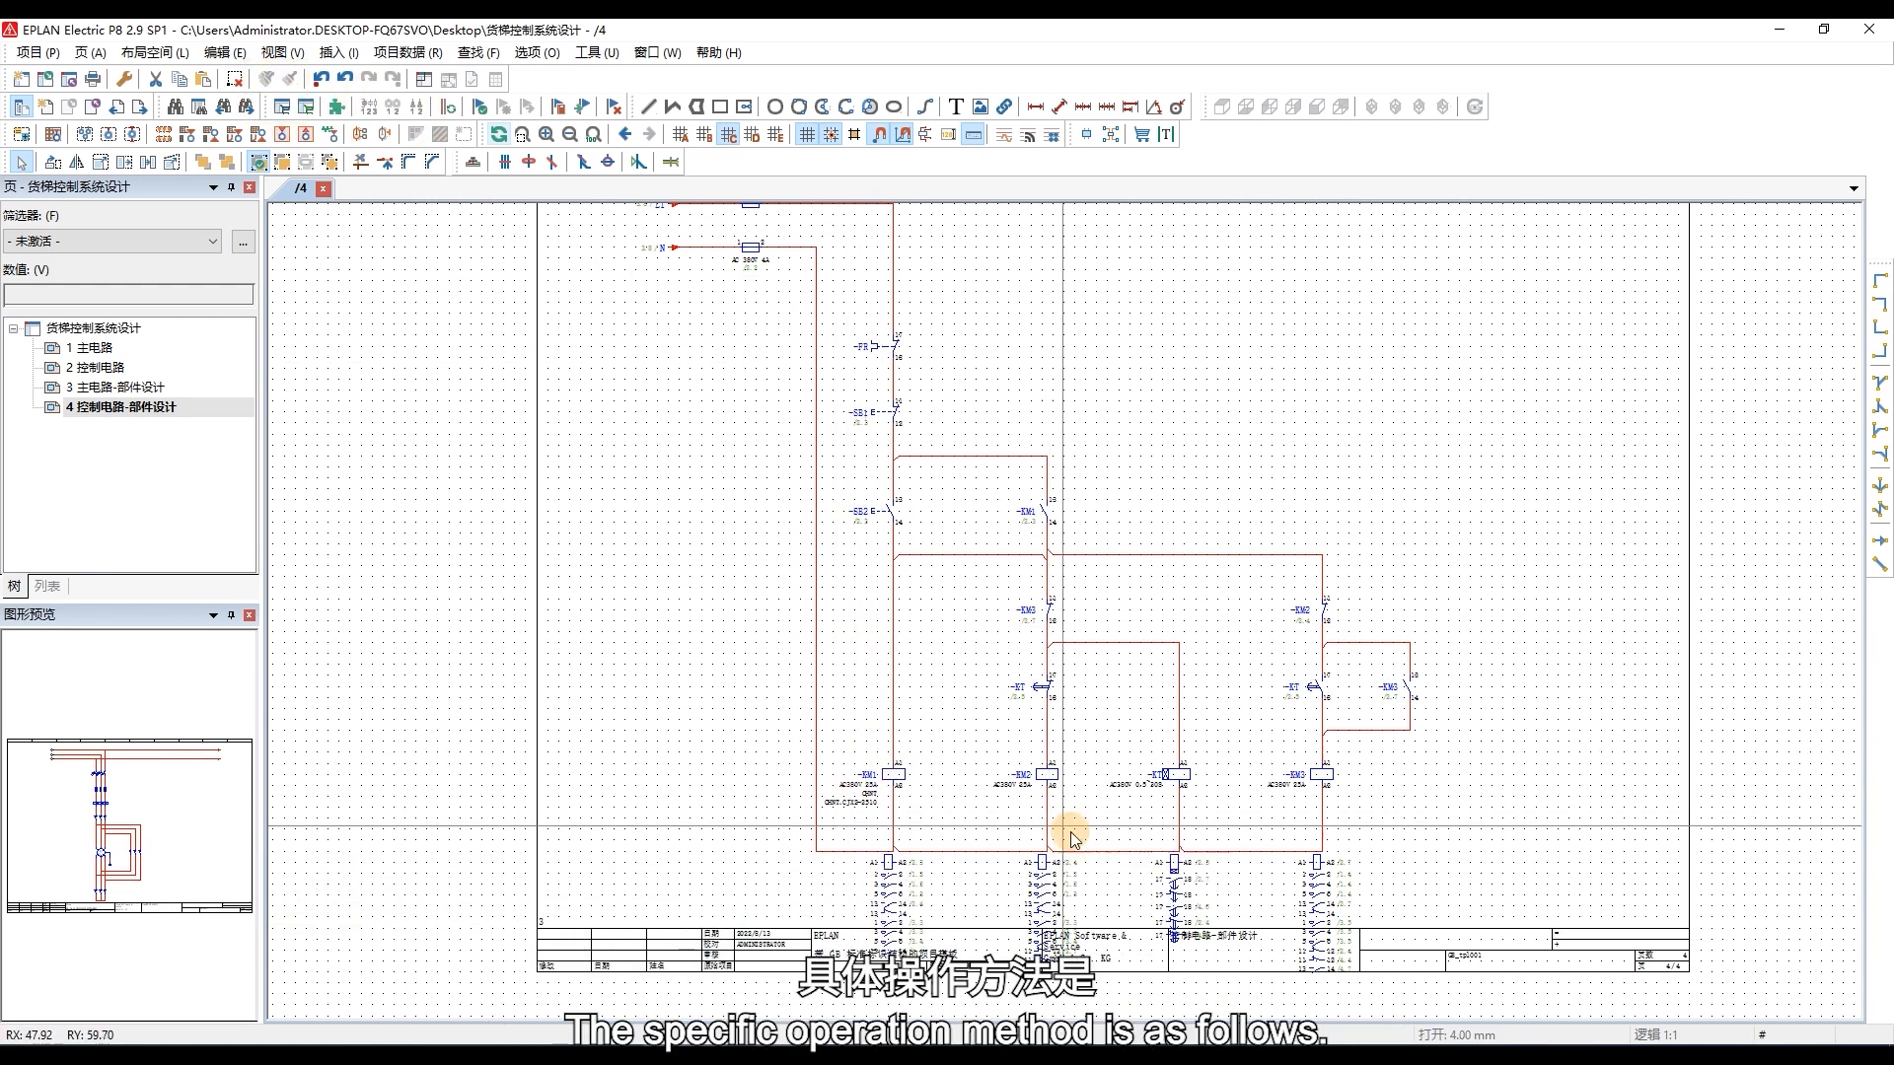
Copy the display format of the KM1 coil and assign it to the KM2, KT and KM3 coils.
scroll(1005, 819, "up", 2)
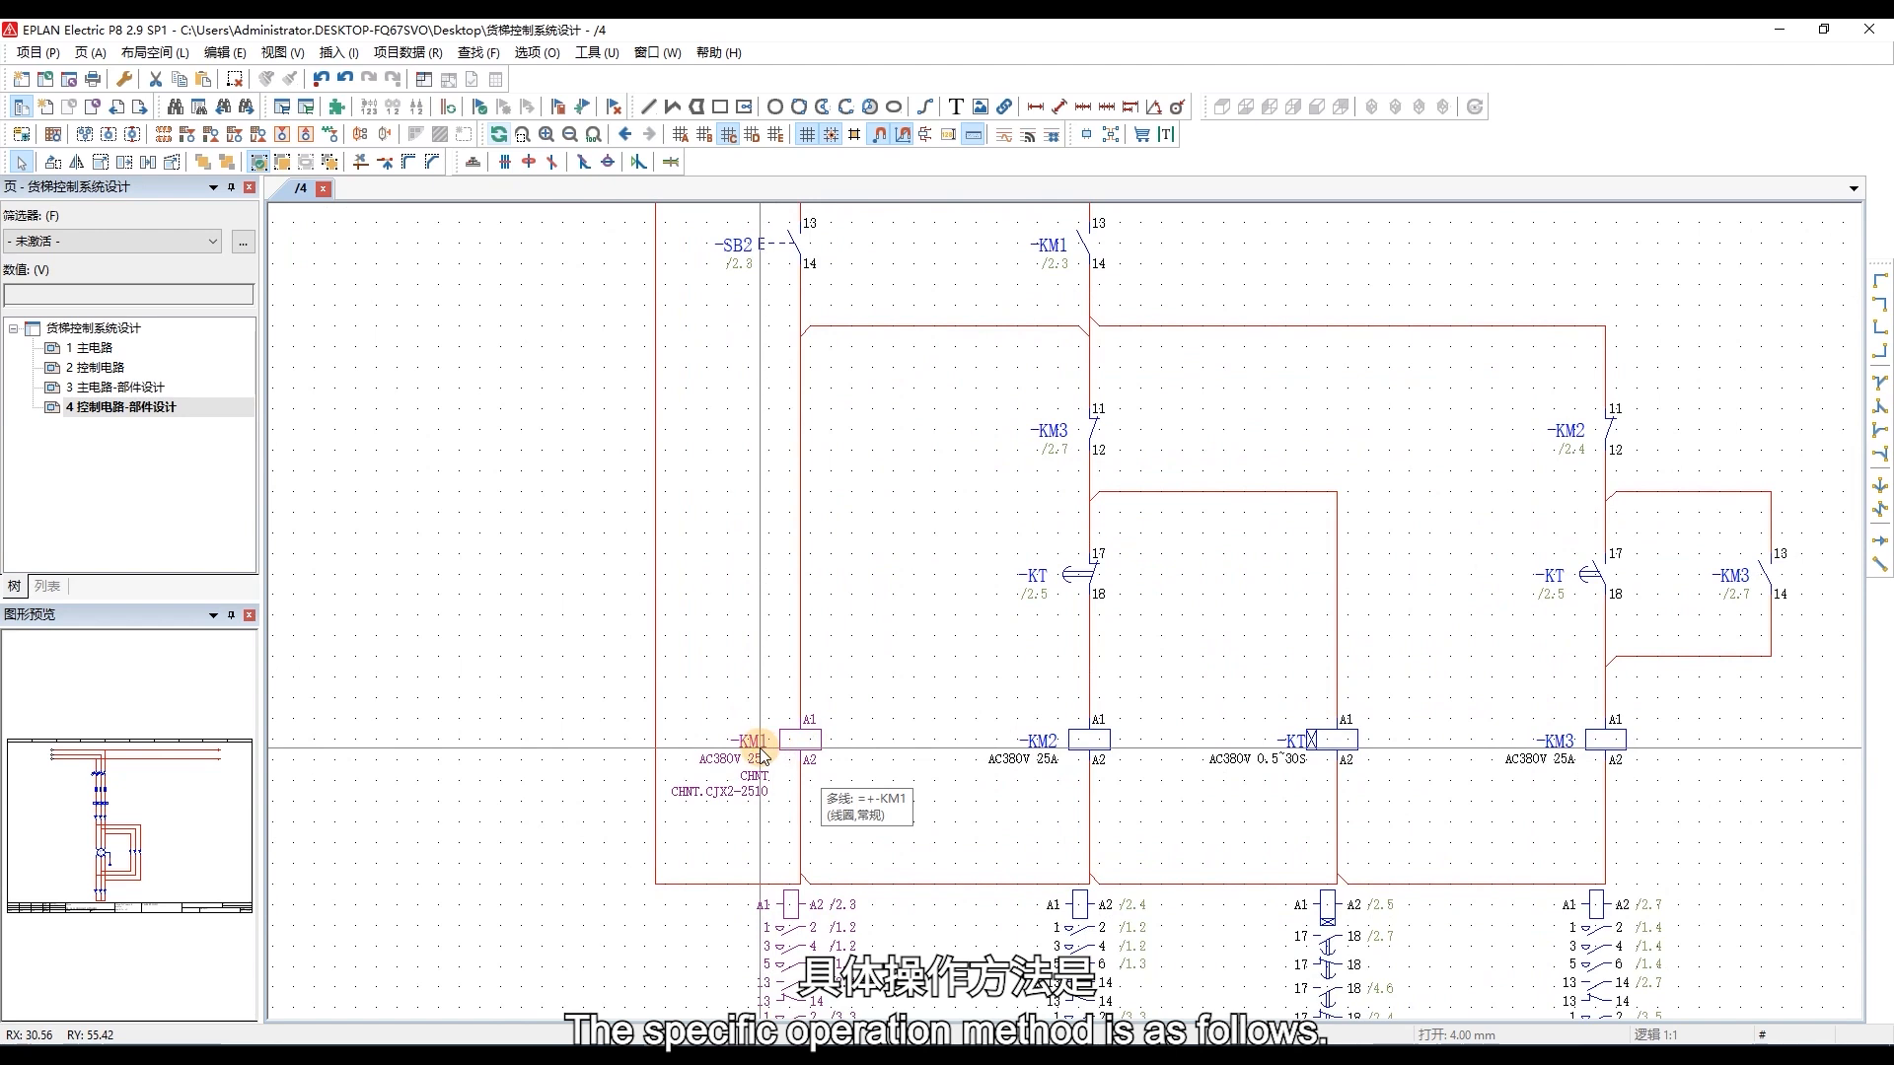
left_click(761, 754)
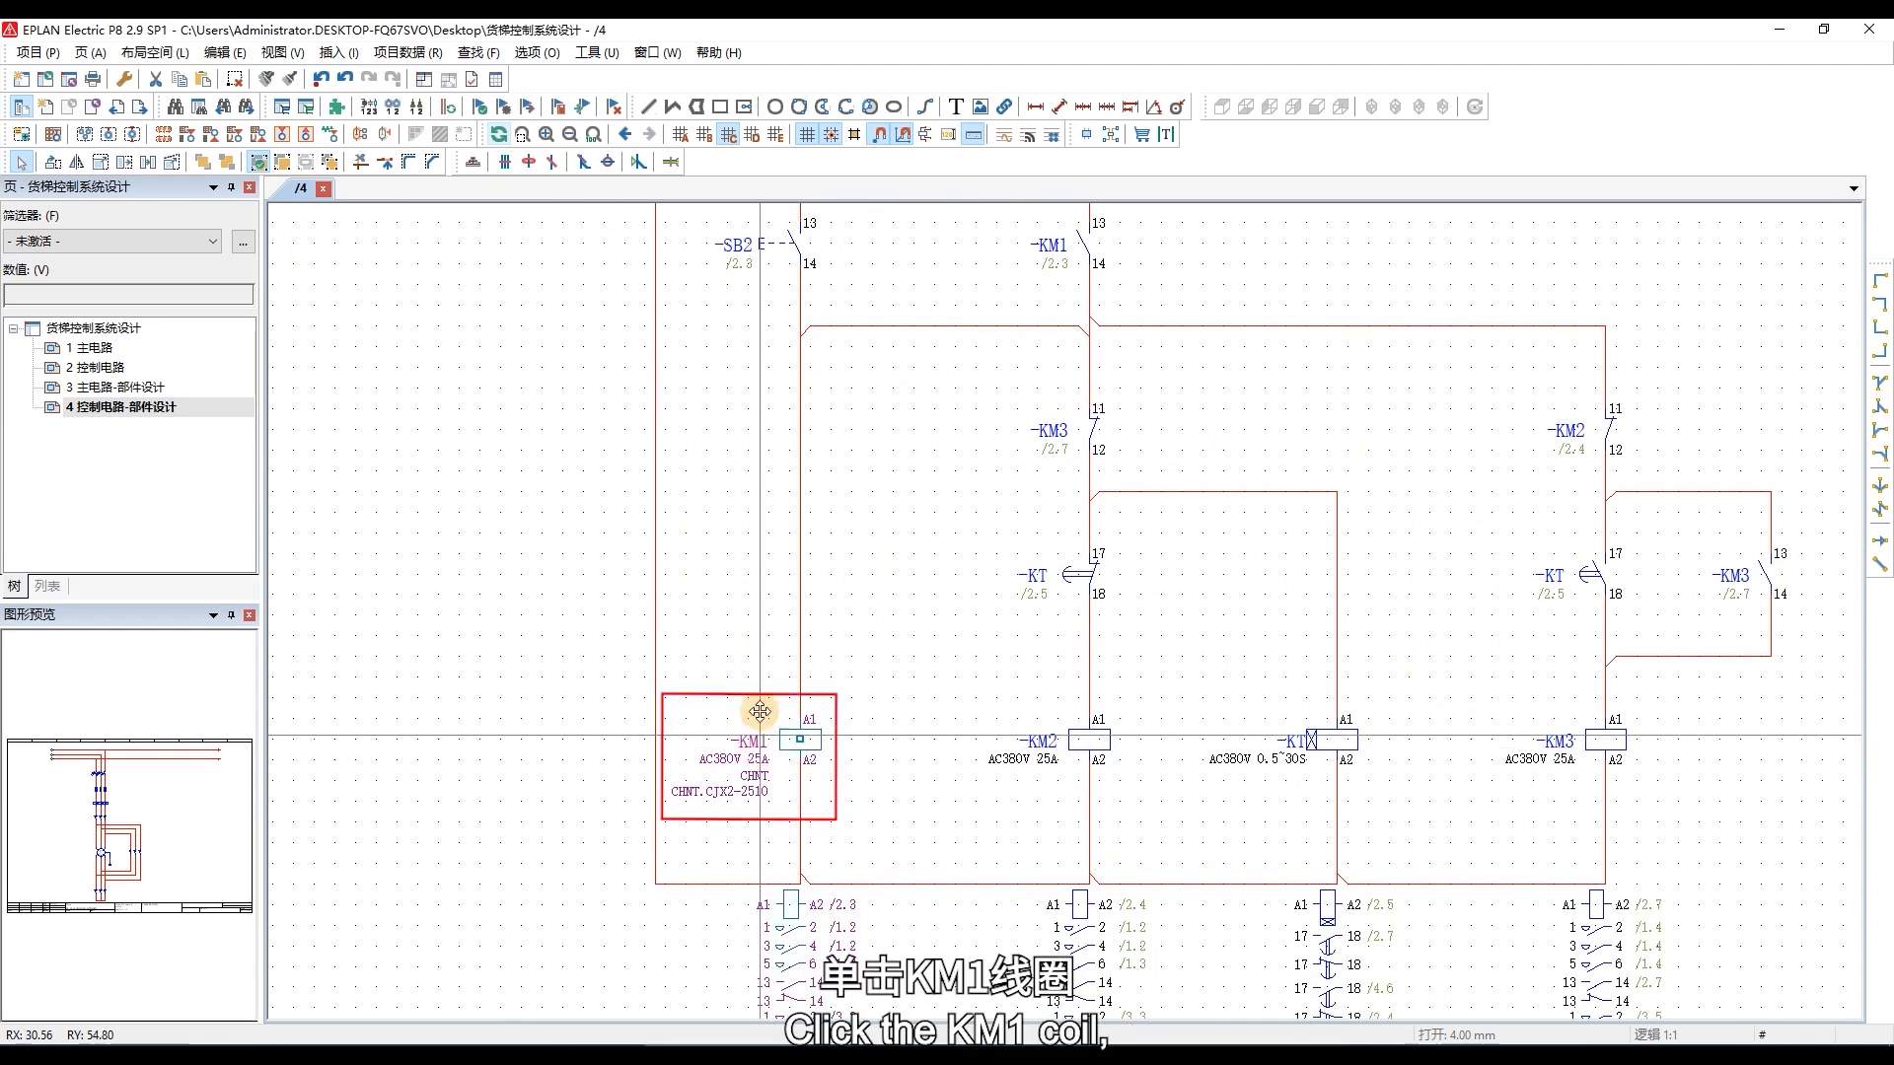
left_click(267, 83)
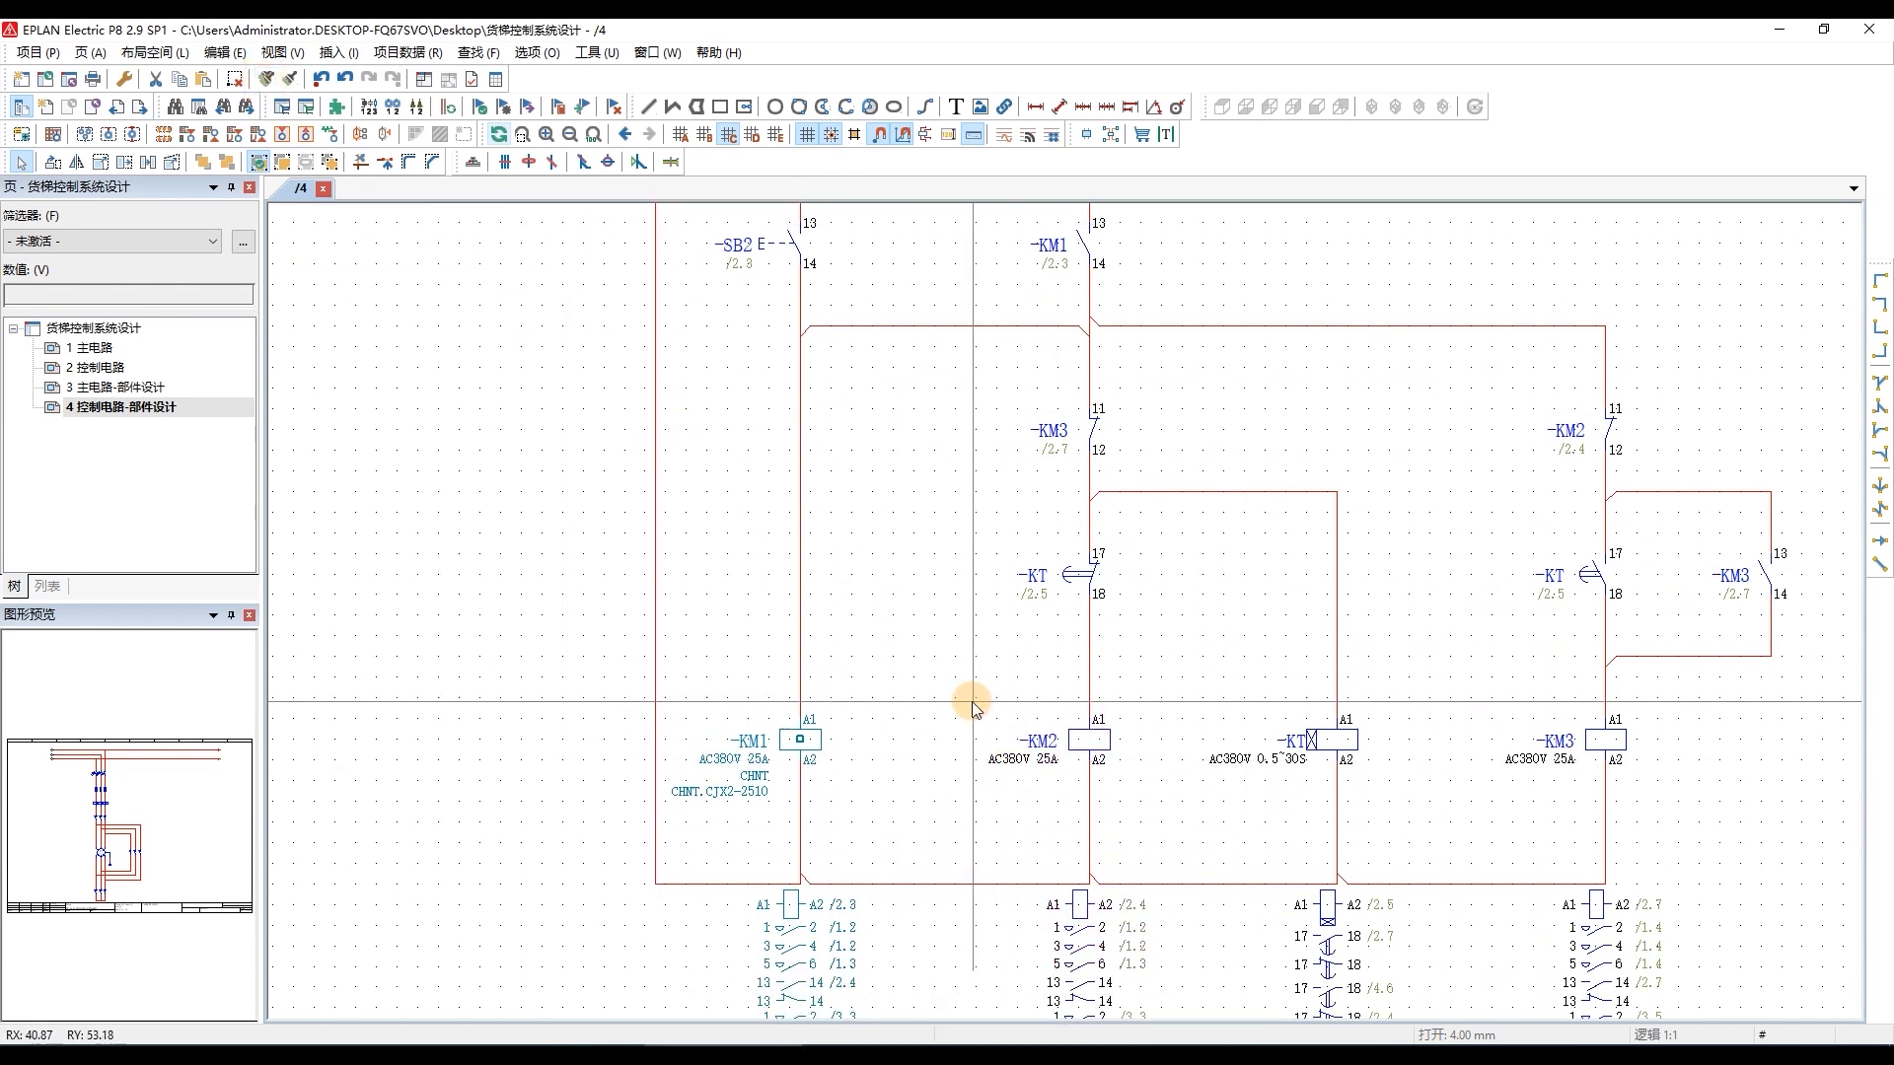
left_click_drag(957, 697, 1657, 823)
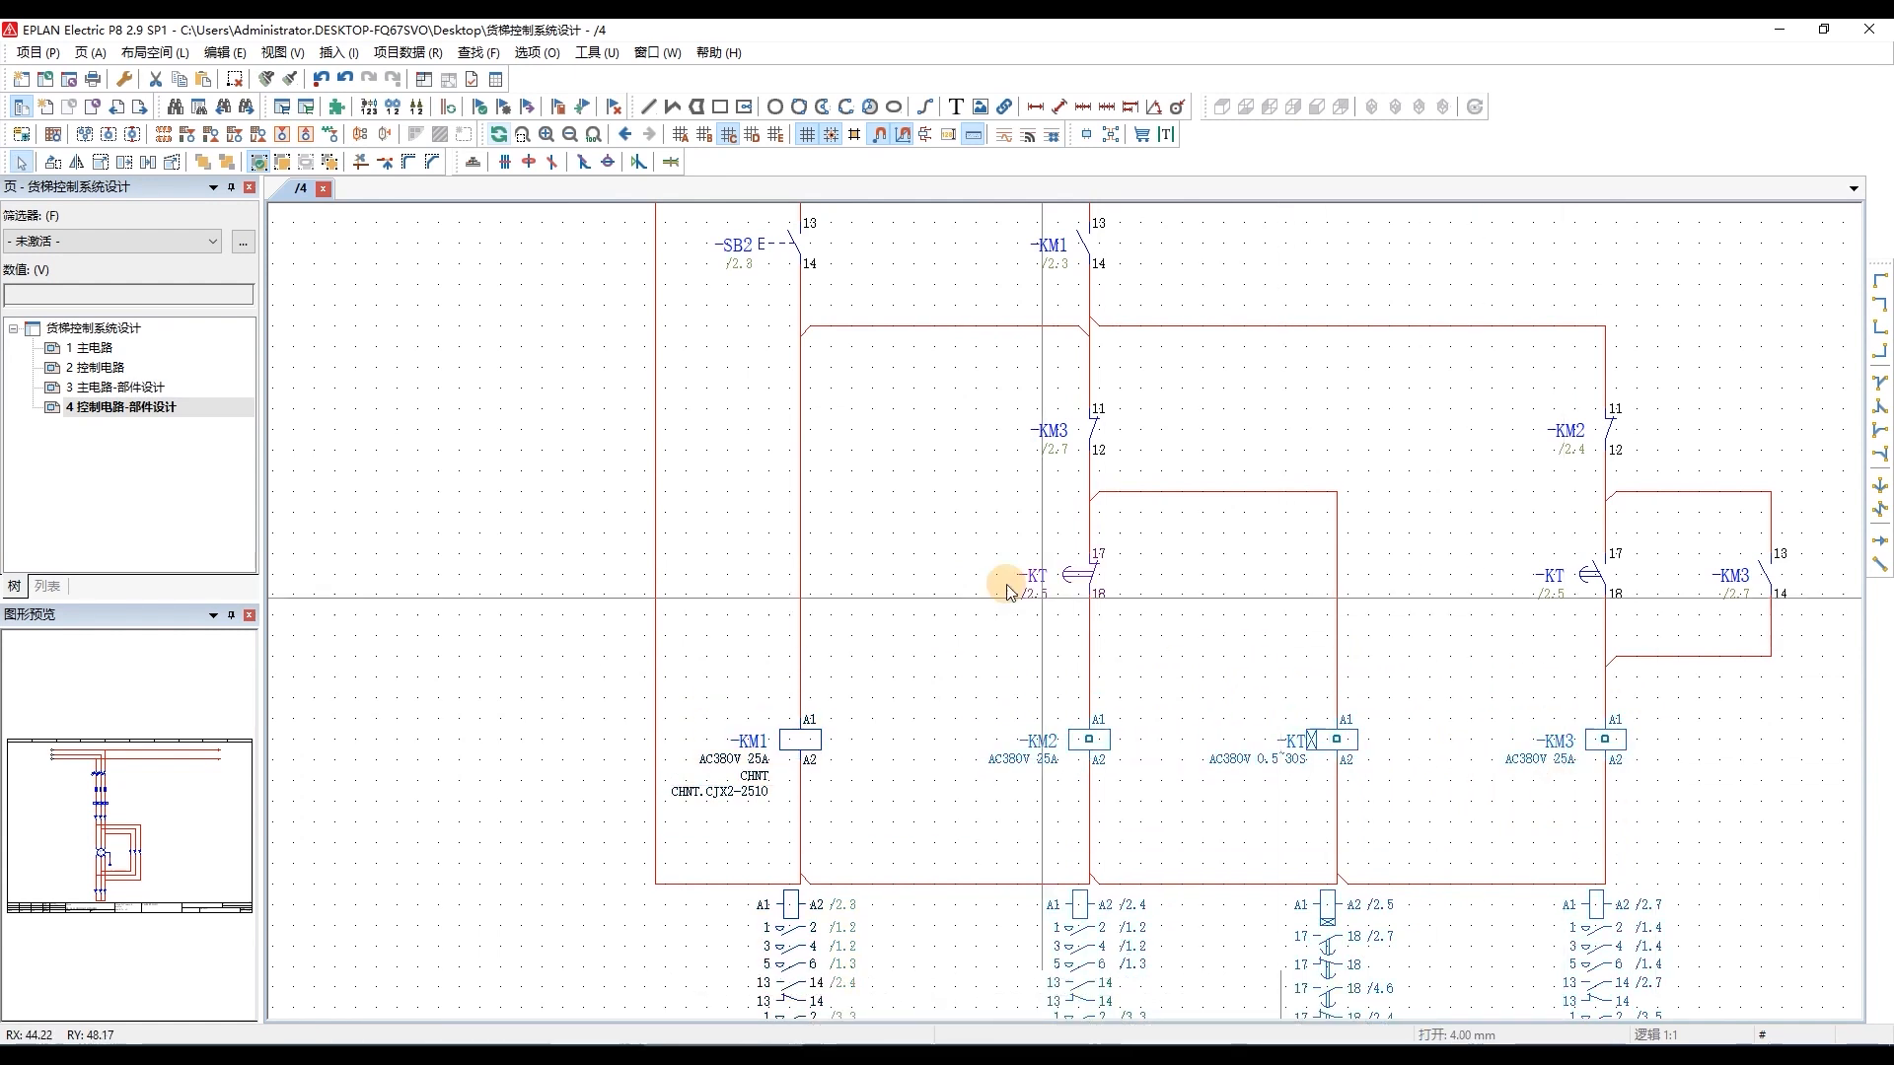
left_click(290, 81)
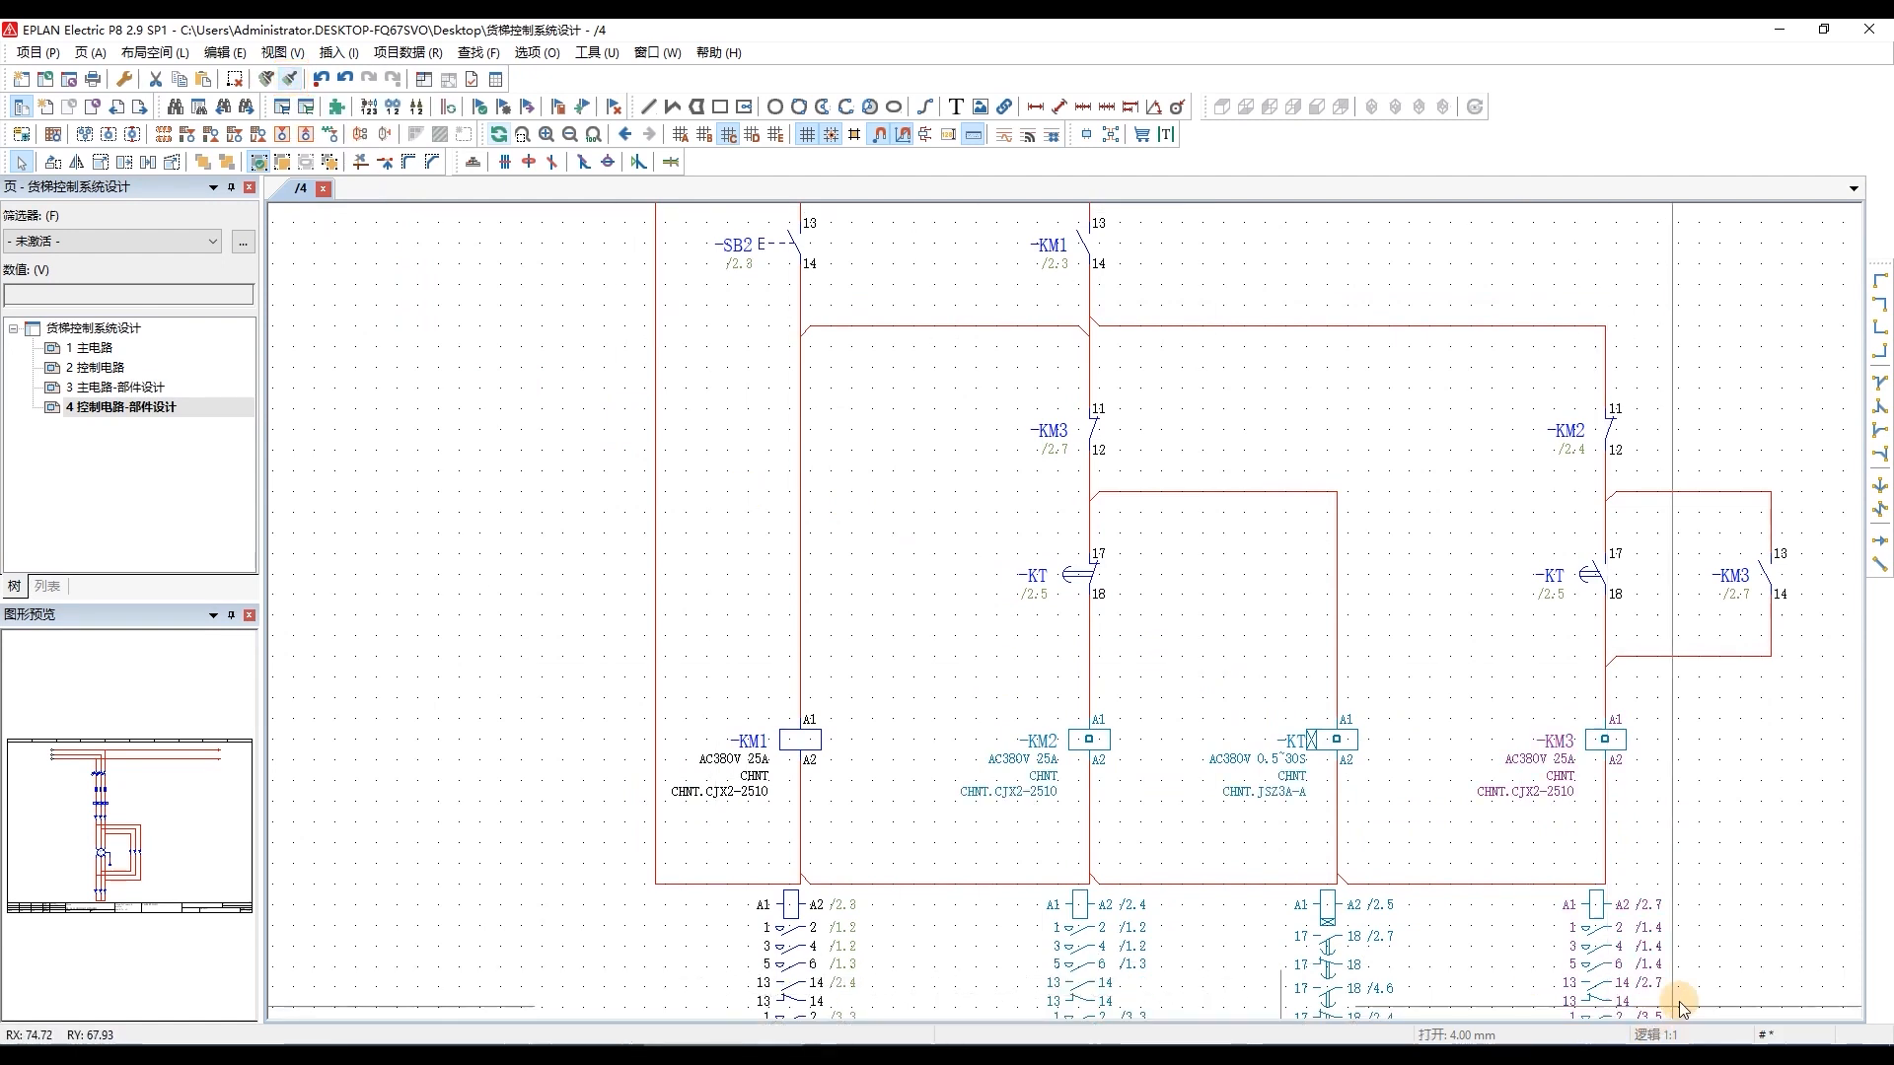
Copy the display format of the KM1 coil in the control circuit.
left_click(1683, 868)
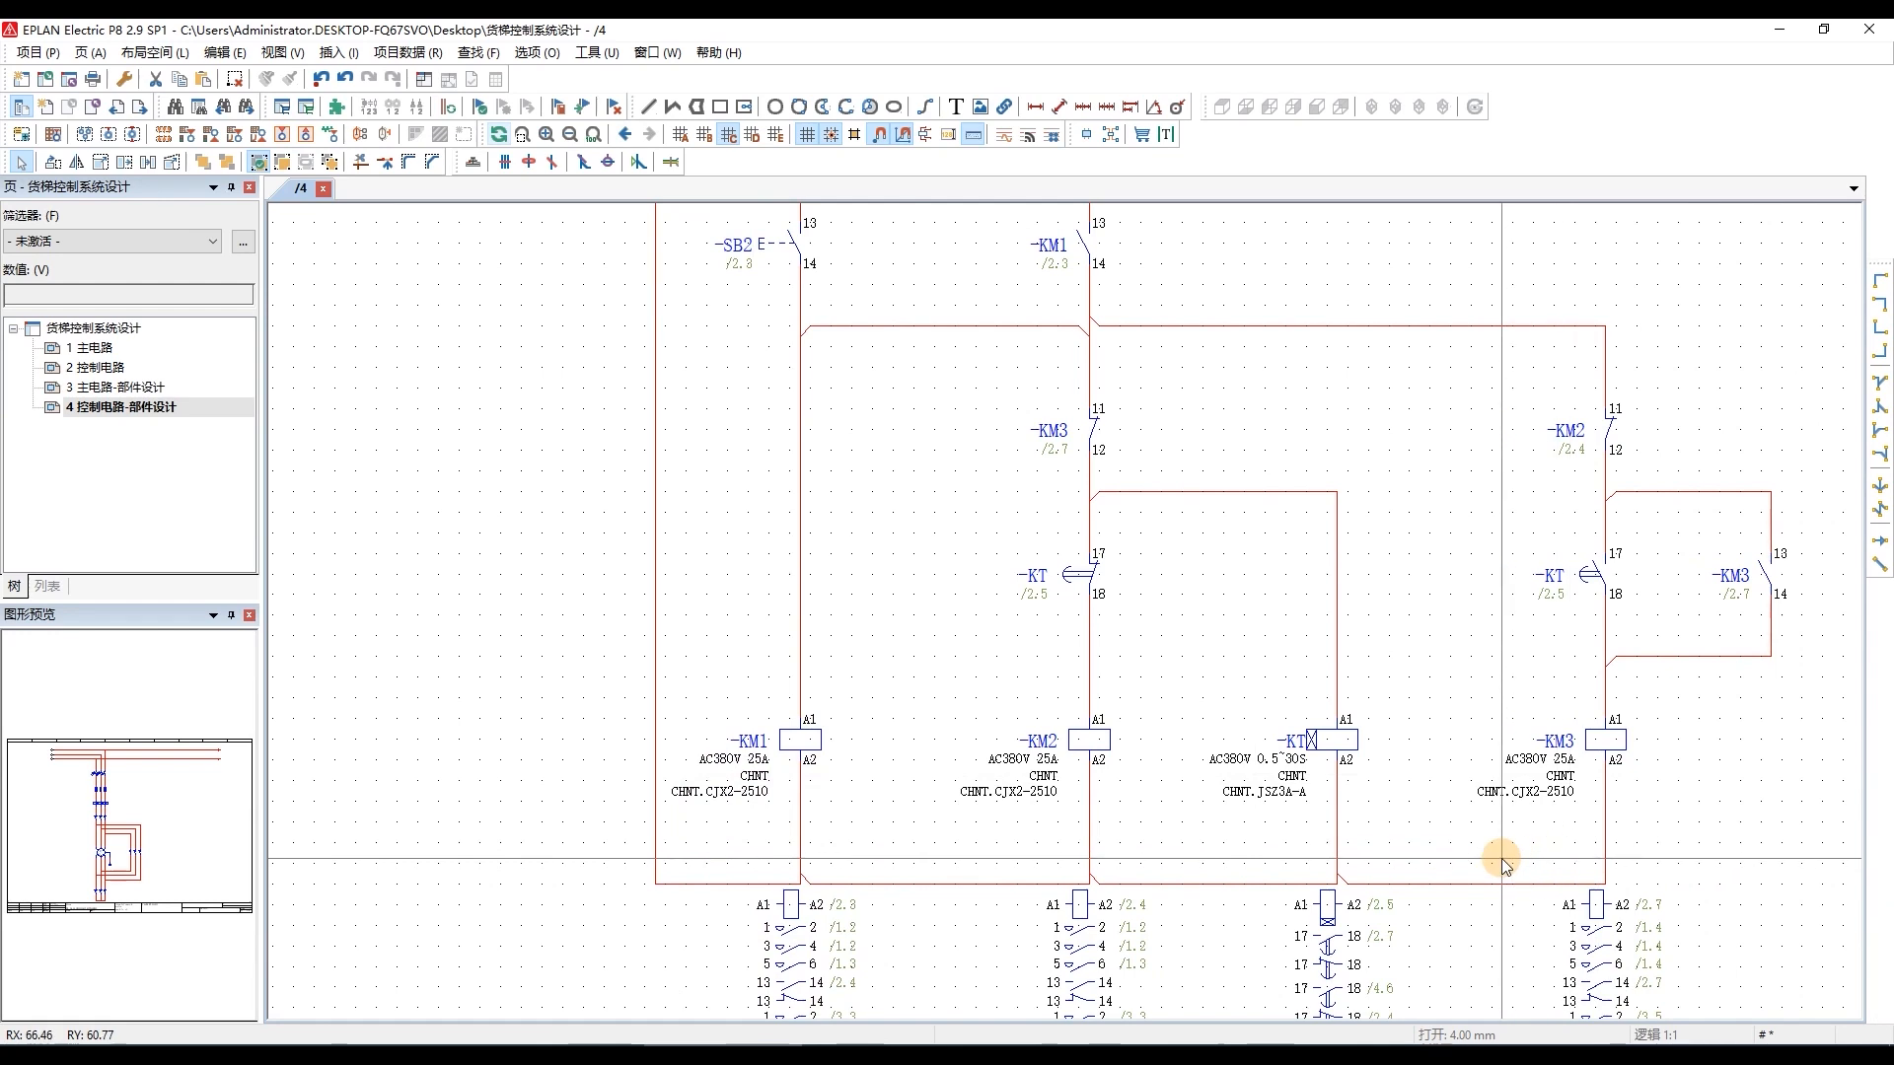
scroll(1501, 858, "down", 3)
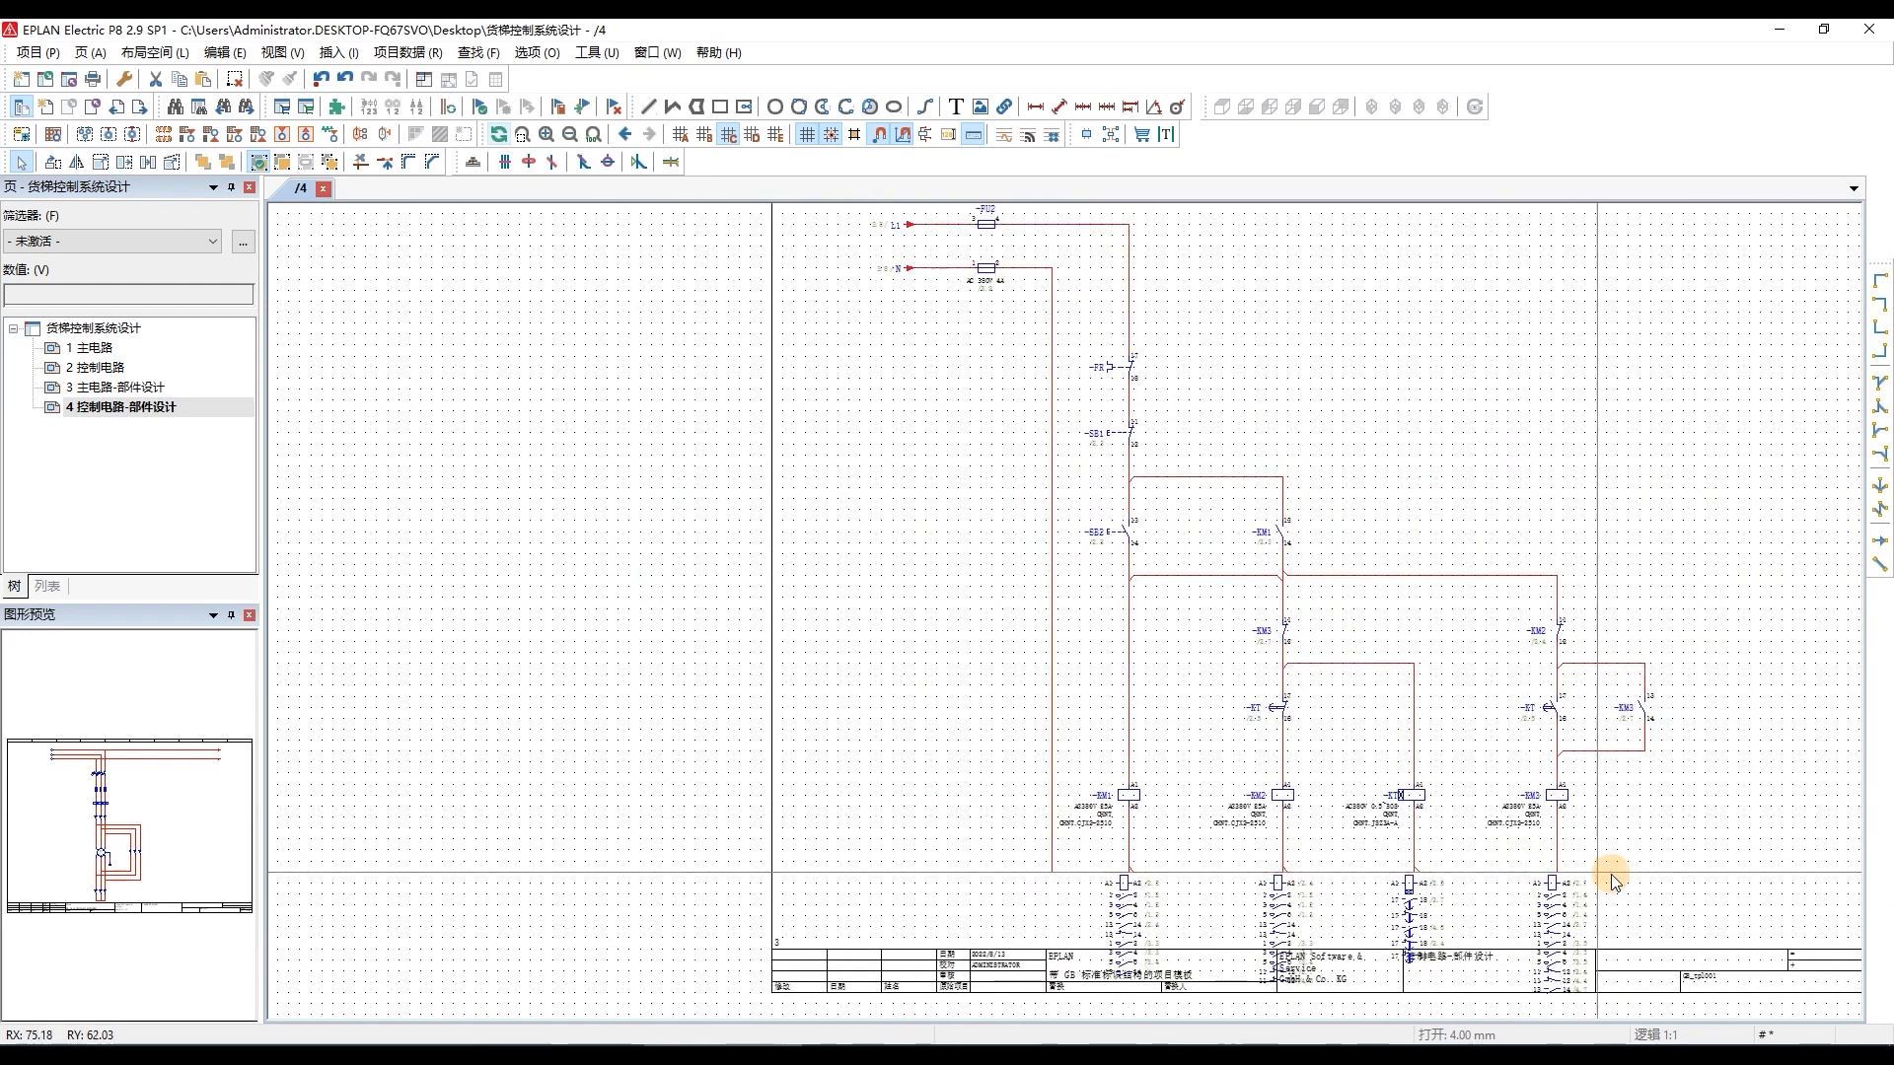
scroll(1614, 881, "down", 1)
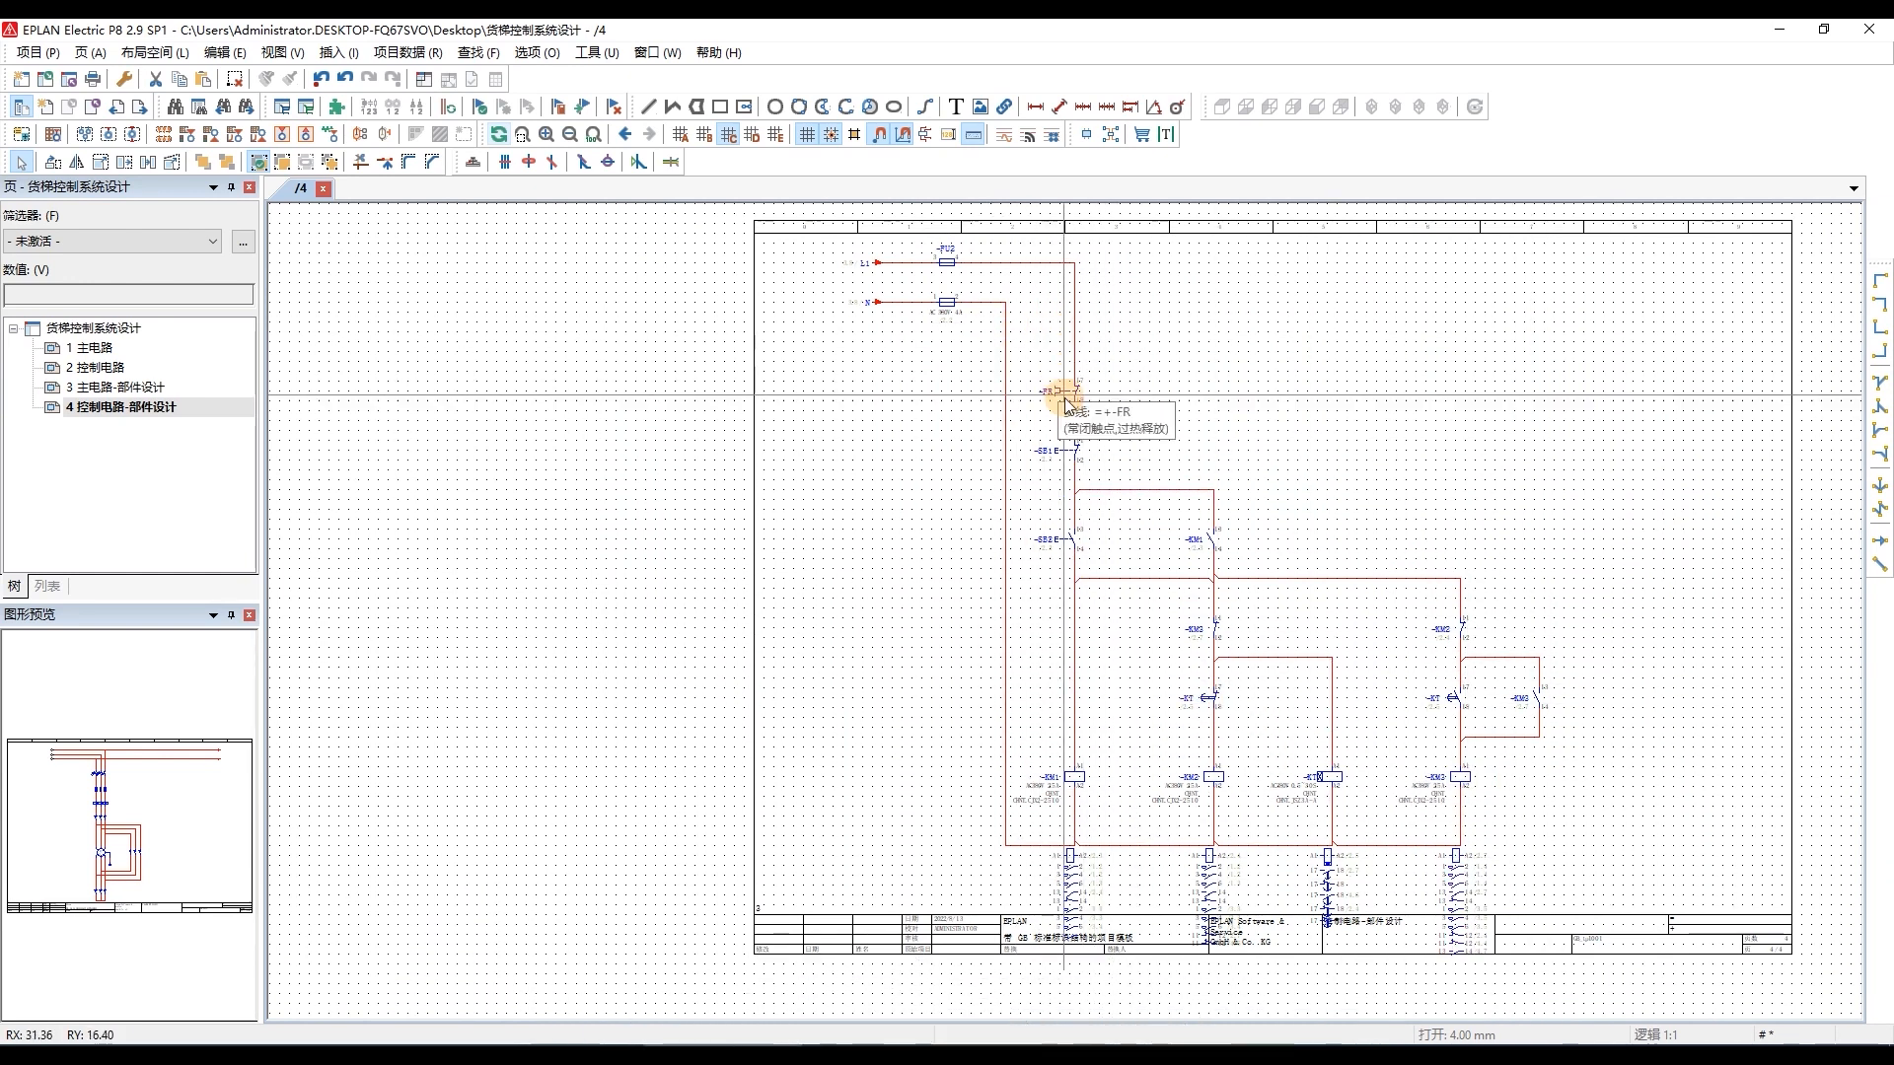
left_click(1053, 792)
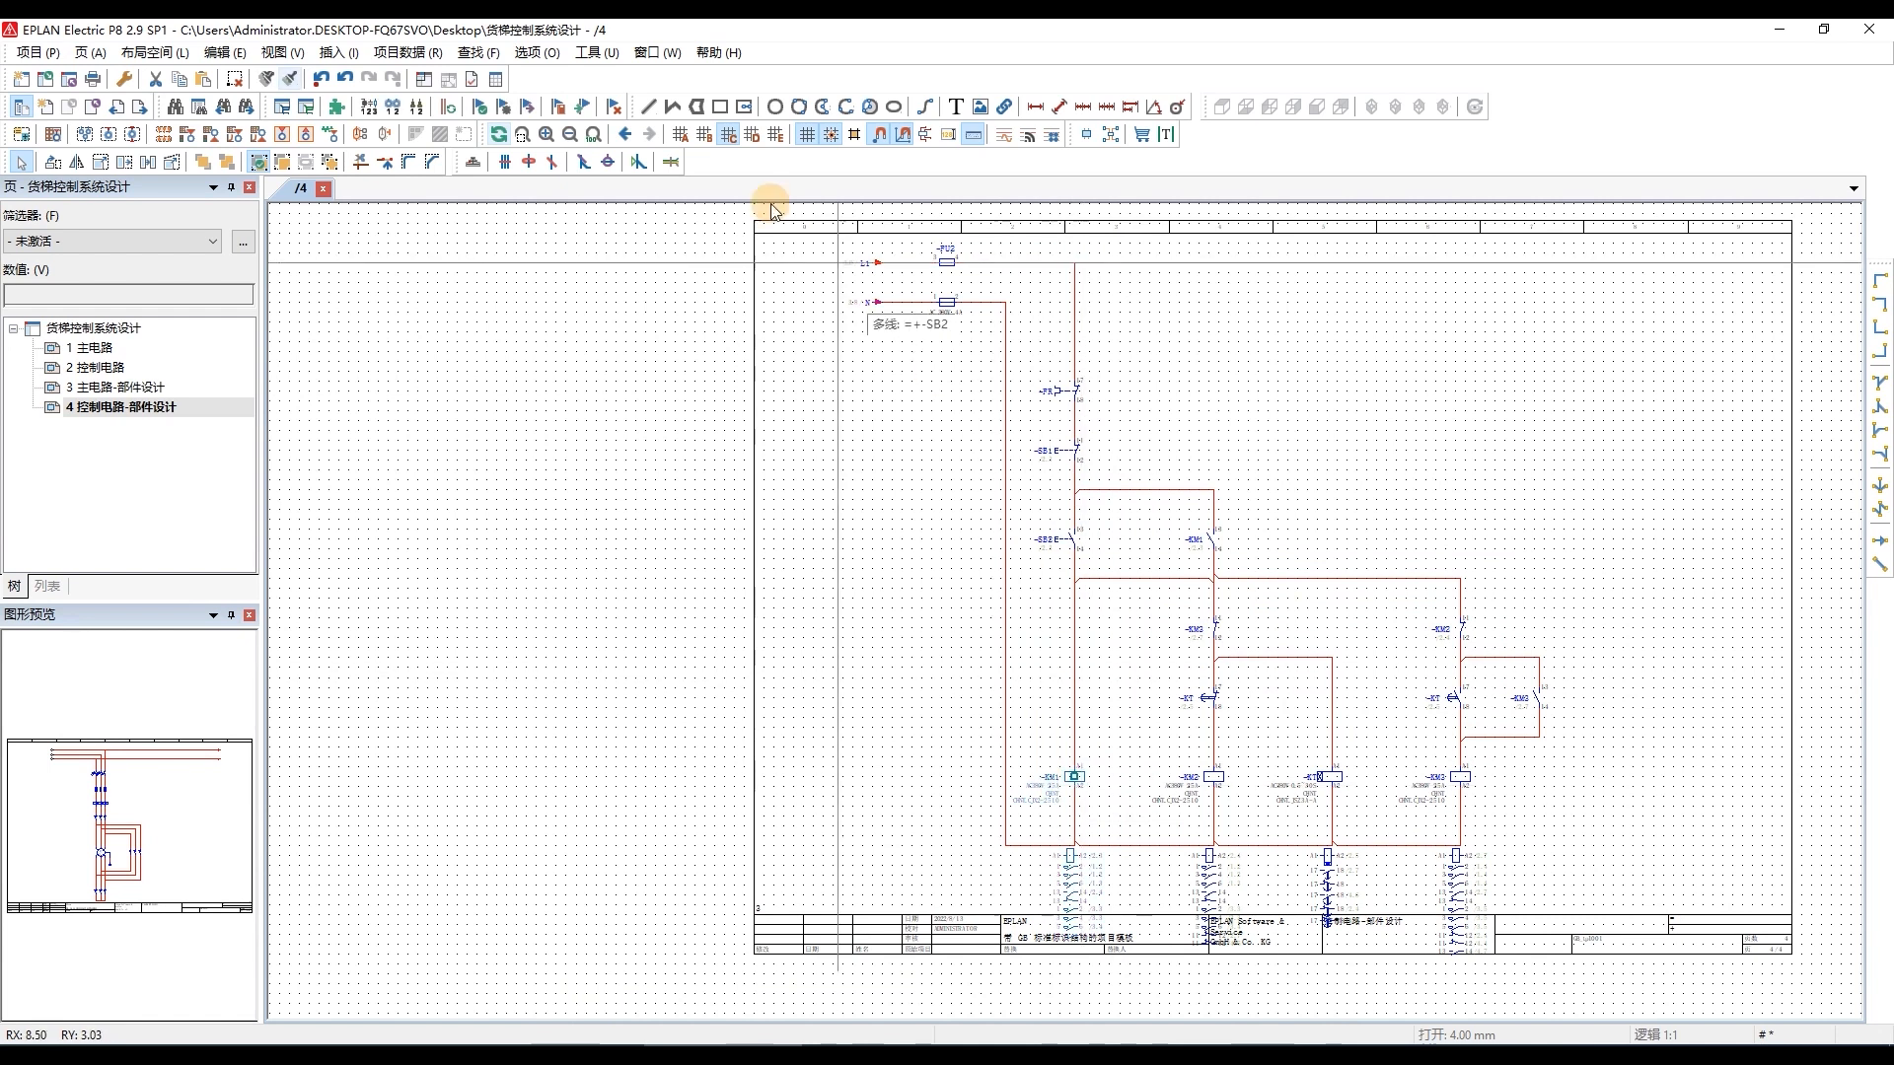
left_click(272, 83)
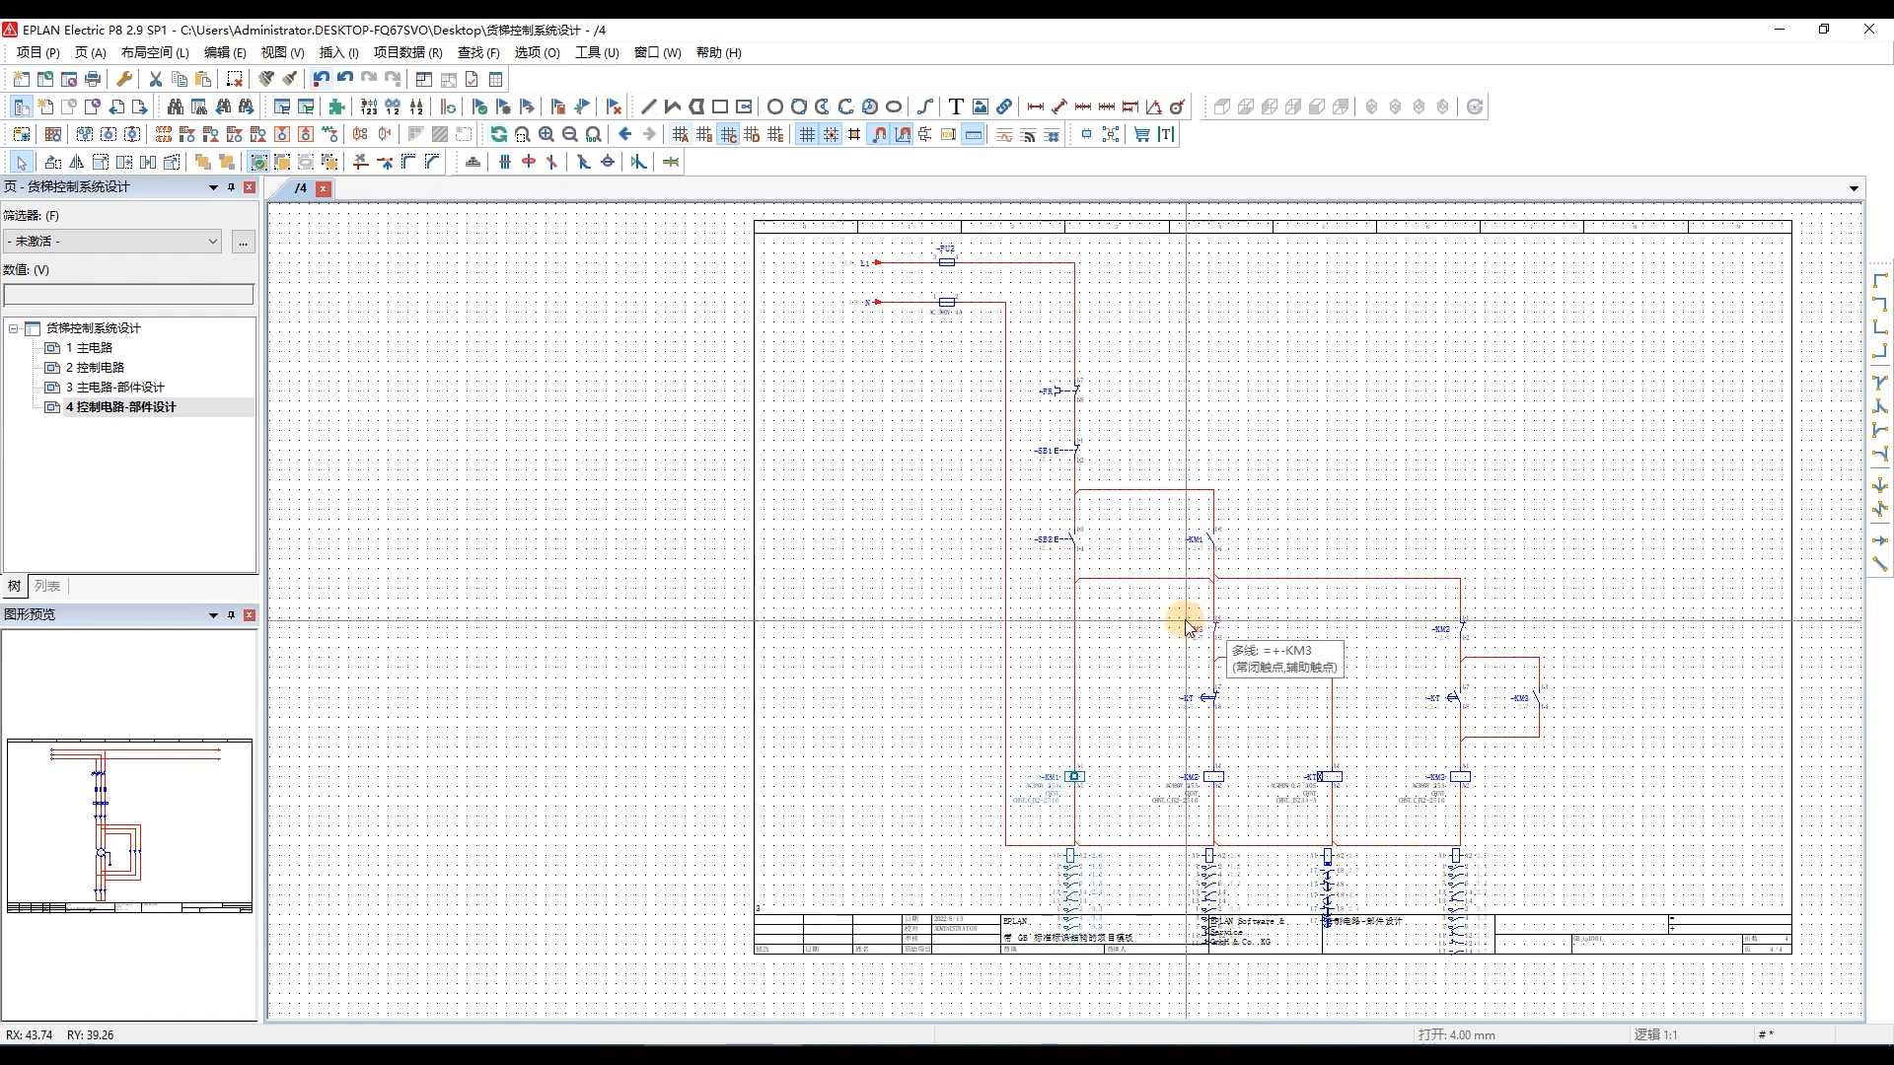
left_click(1115, 568)
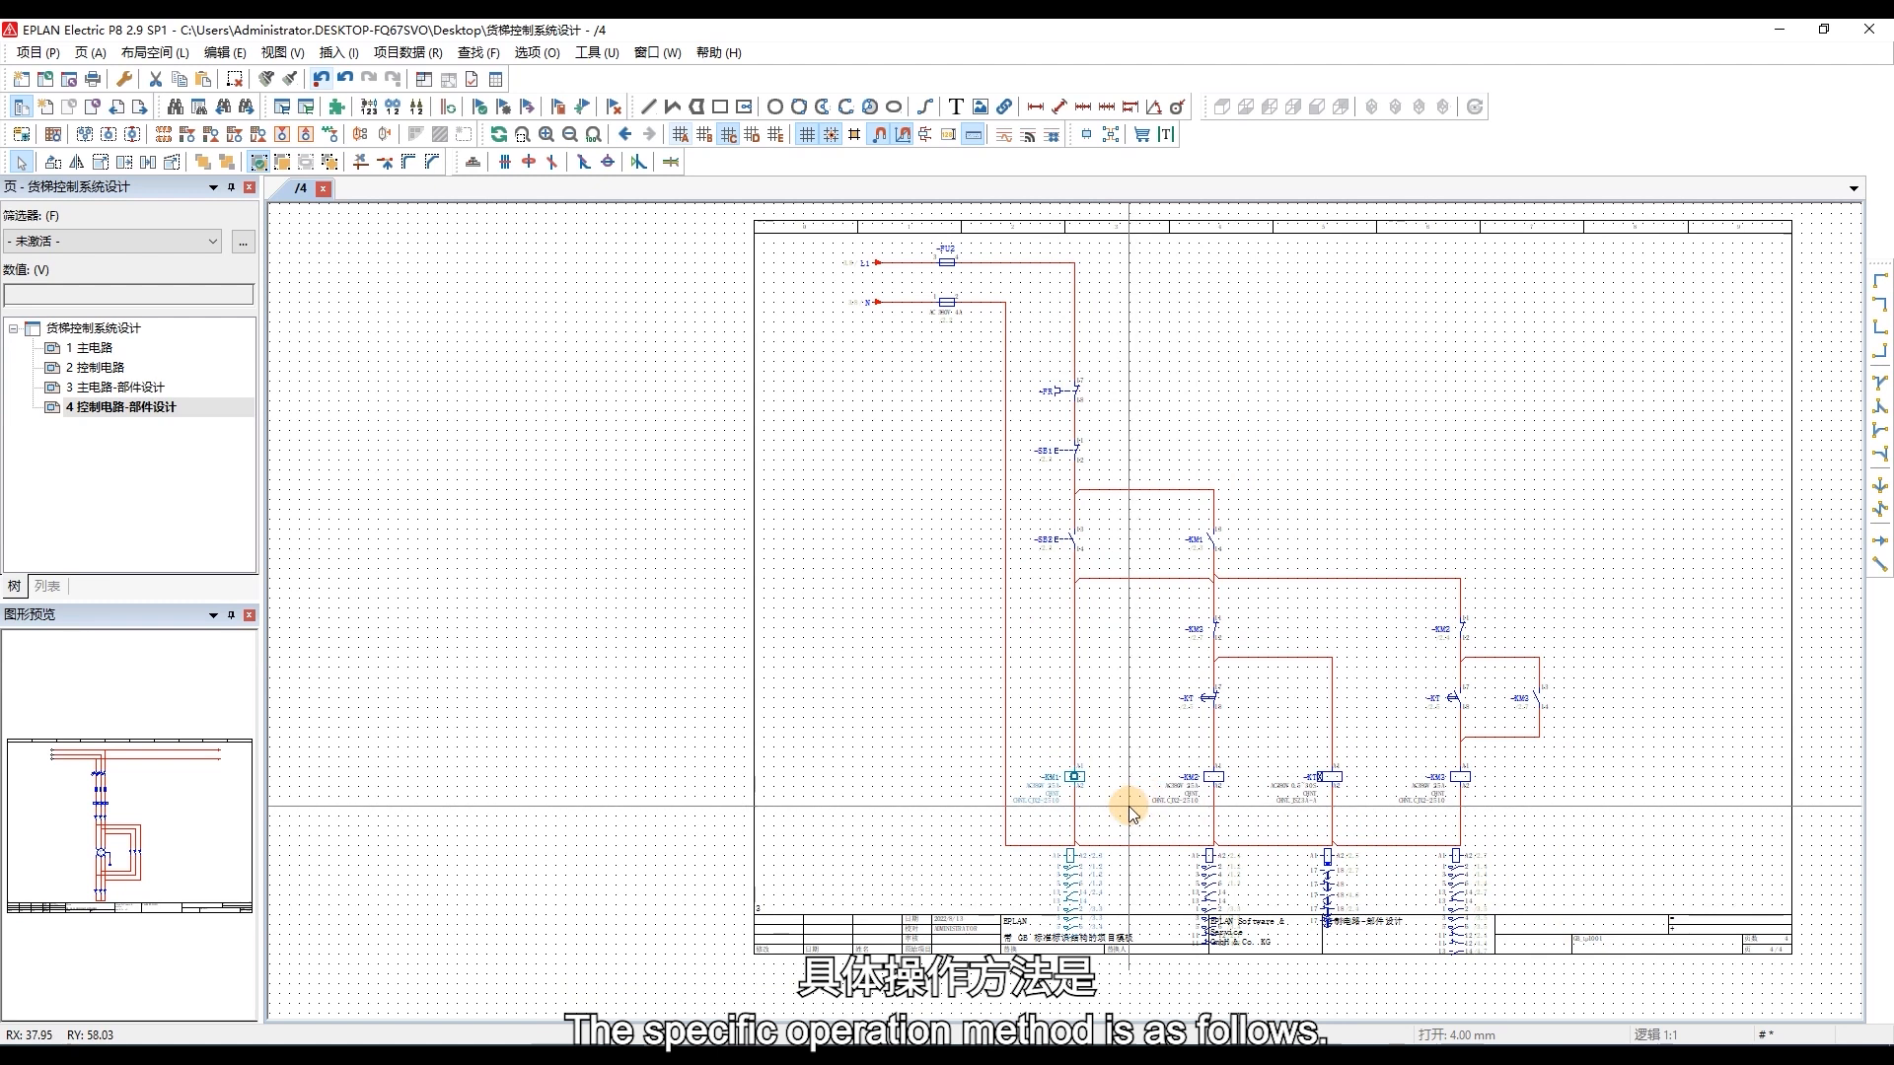
left_click(1062, 816)
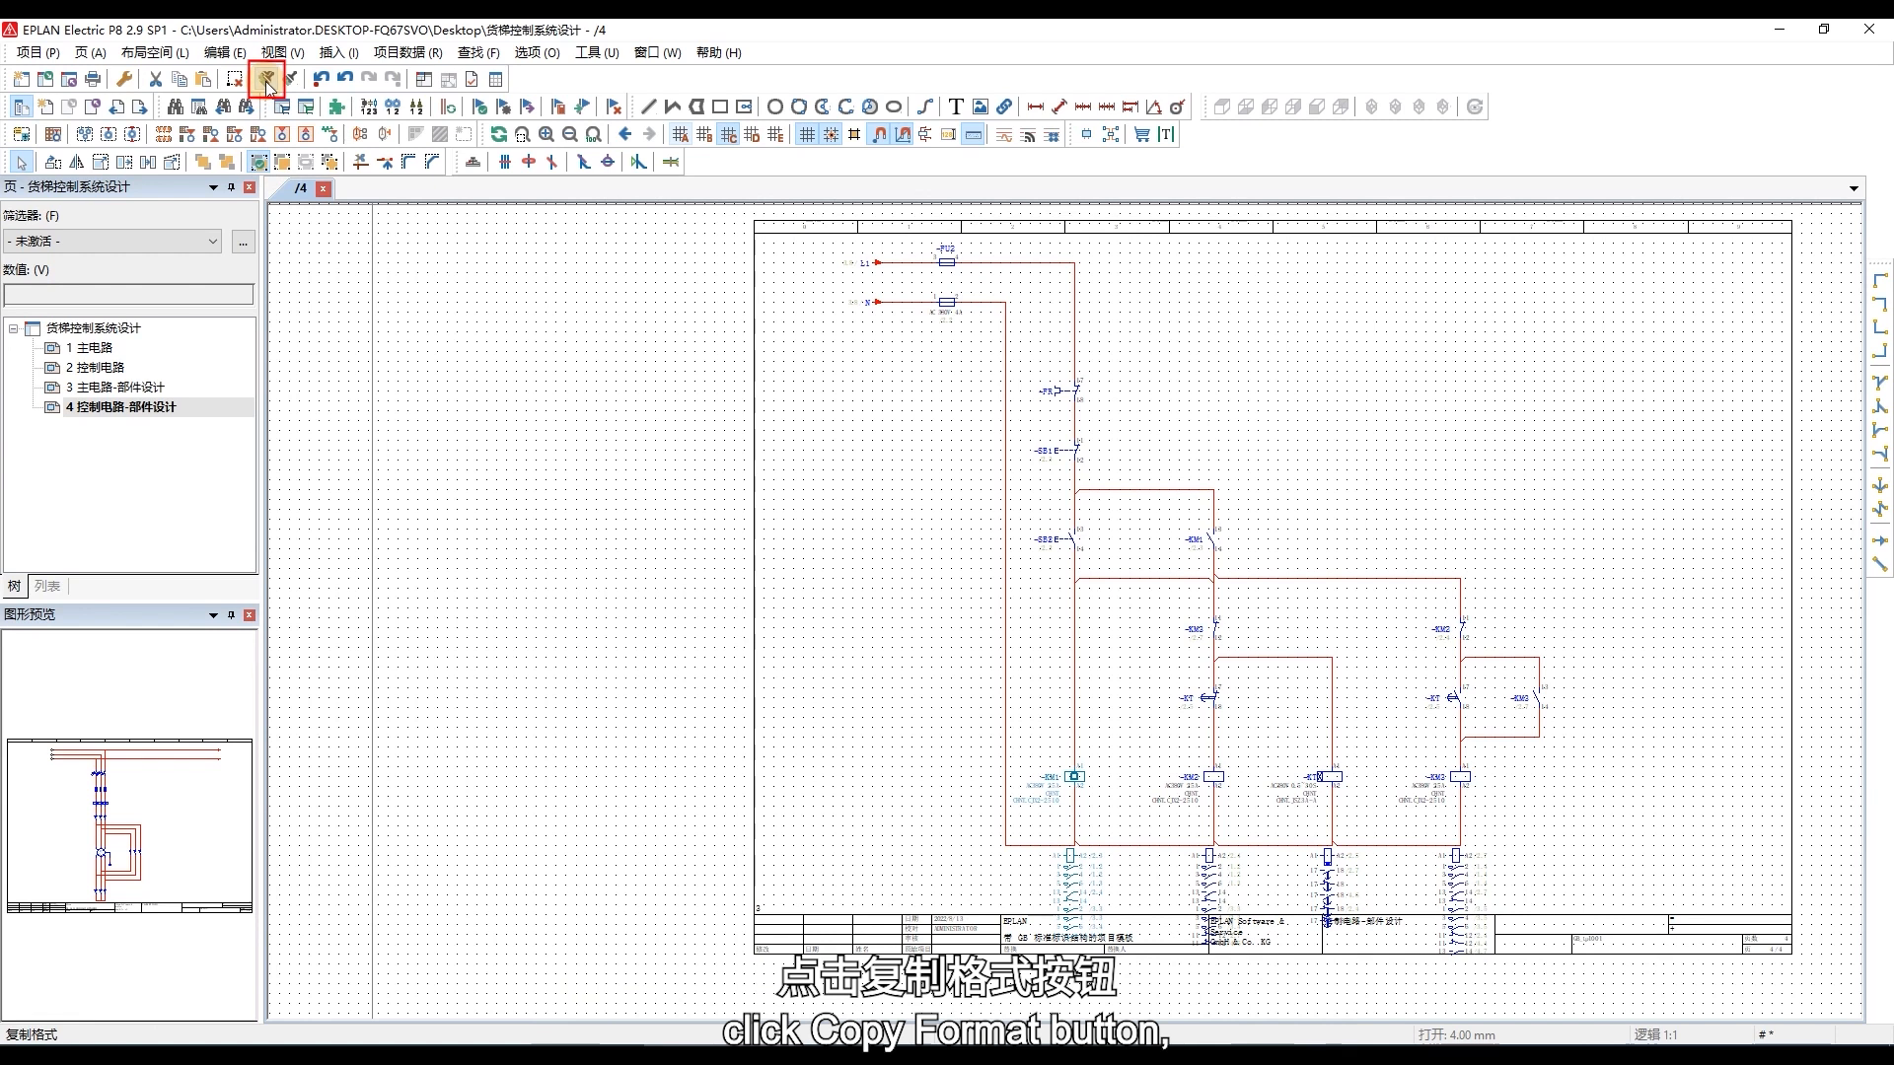
left_click(267, 82)
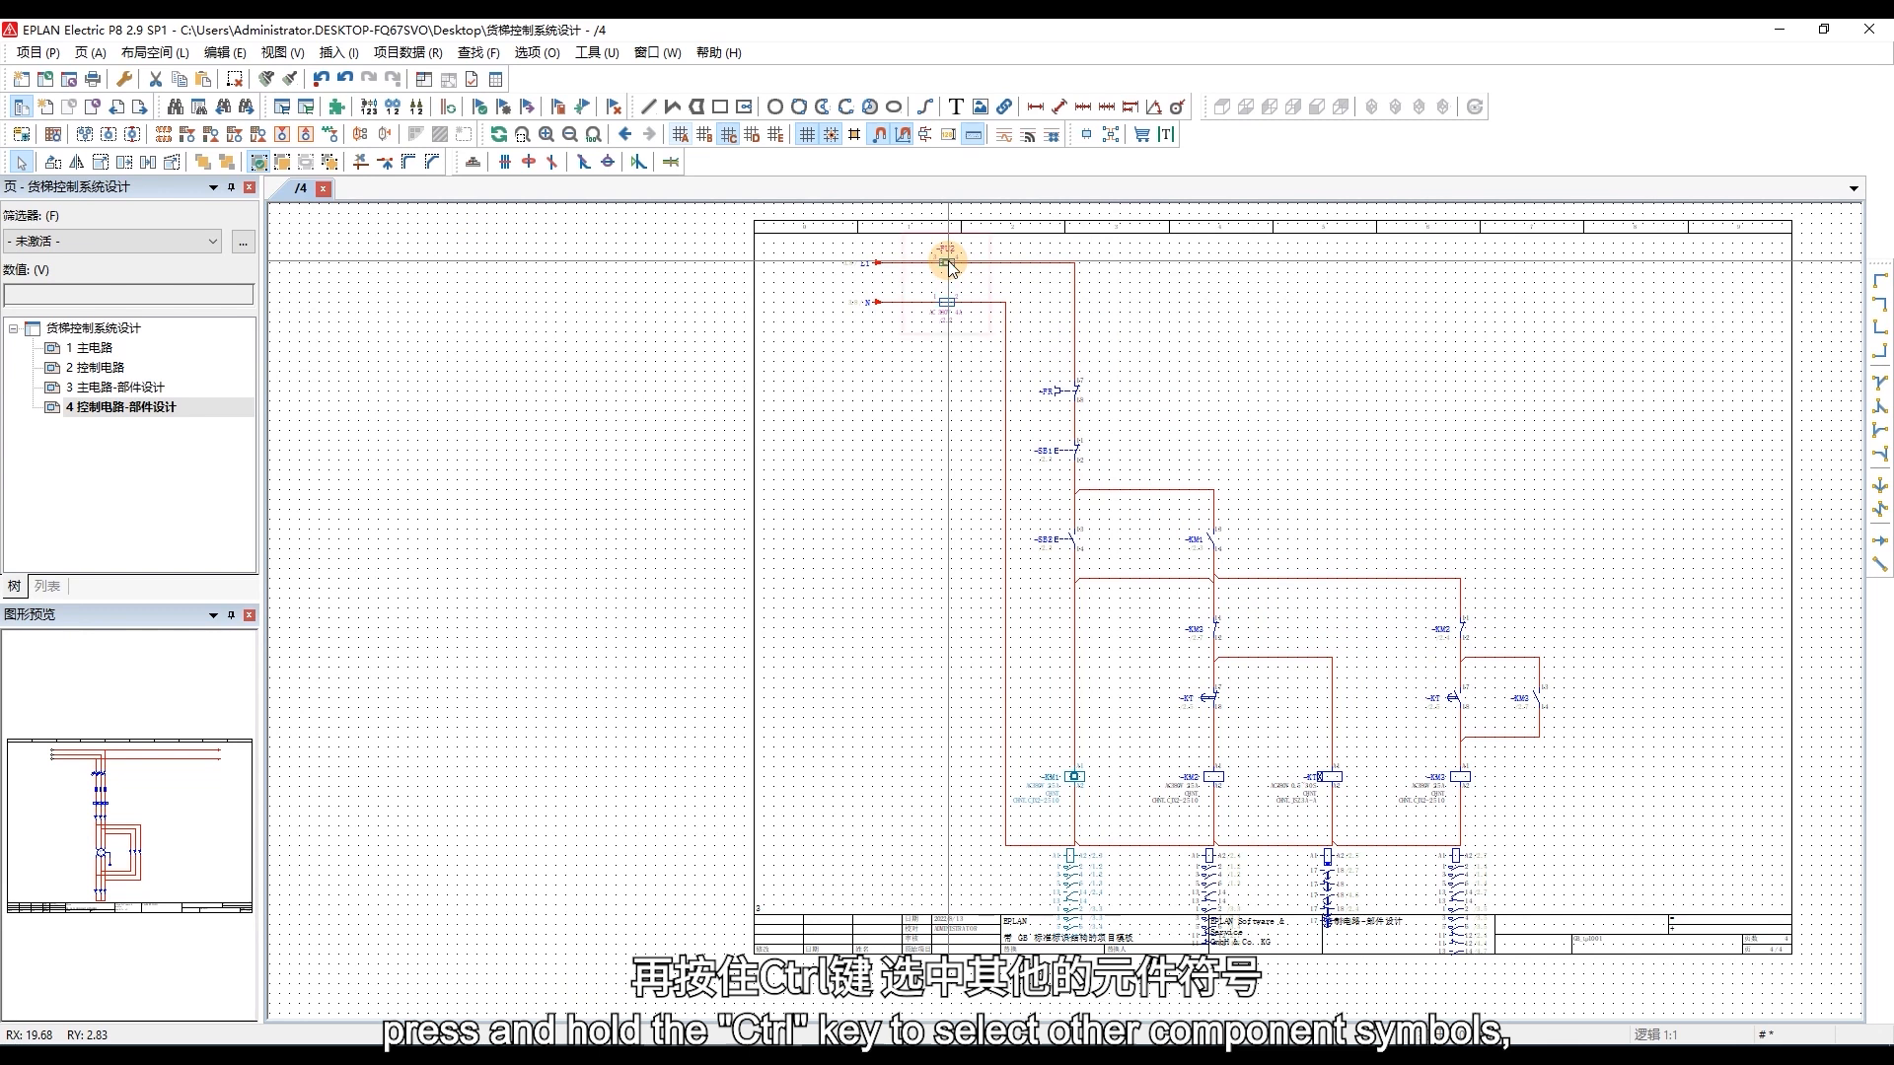
Assign the copied format to fuse FU2 and pushbuttons SB1 and SB2.
left_click(946, 305, "ctrl")
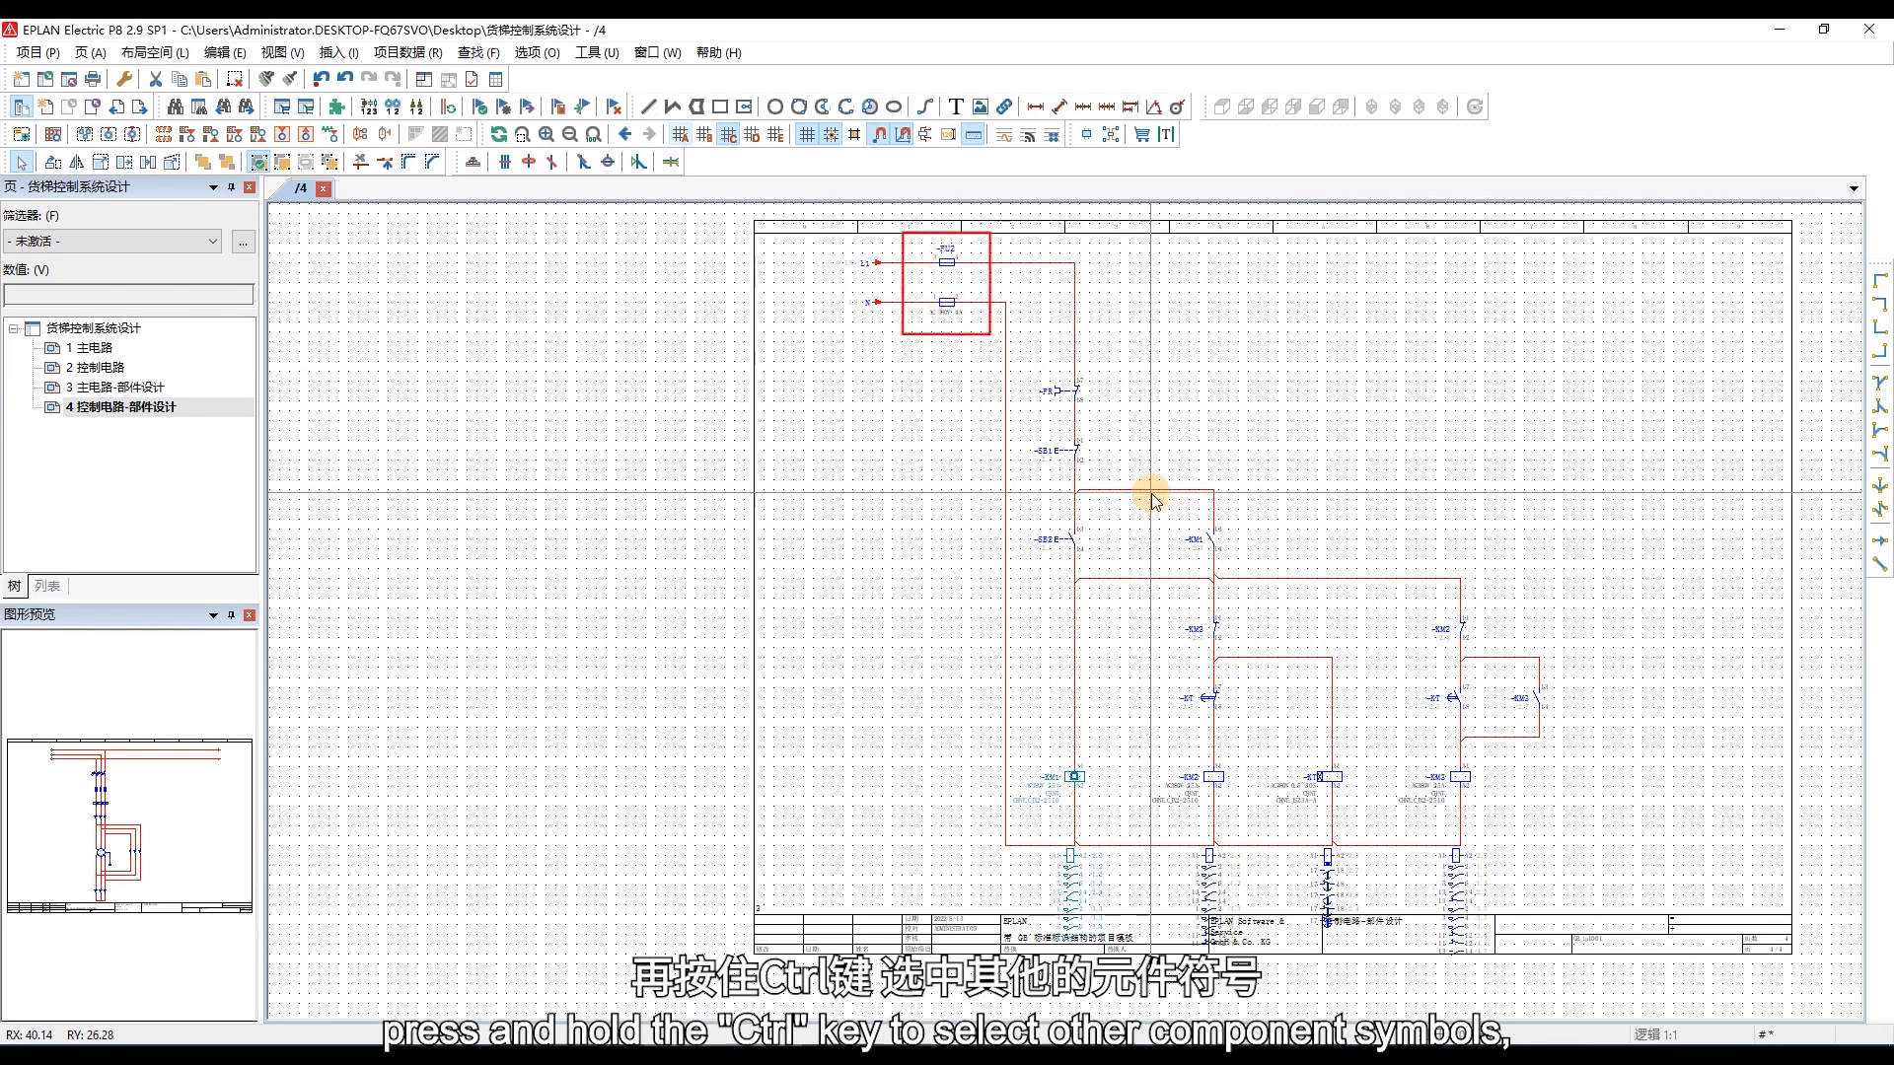
left_click(1076, 451, "ctrl")
left_click(1075, 536, "ctrl")
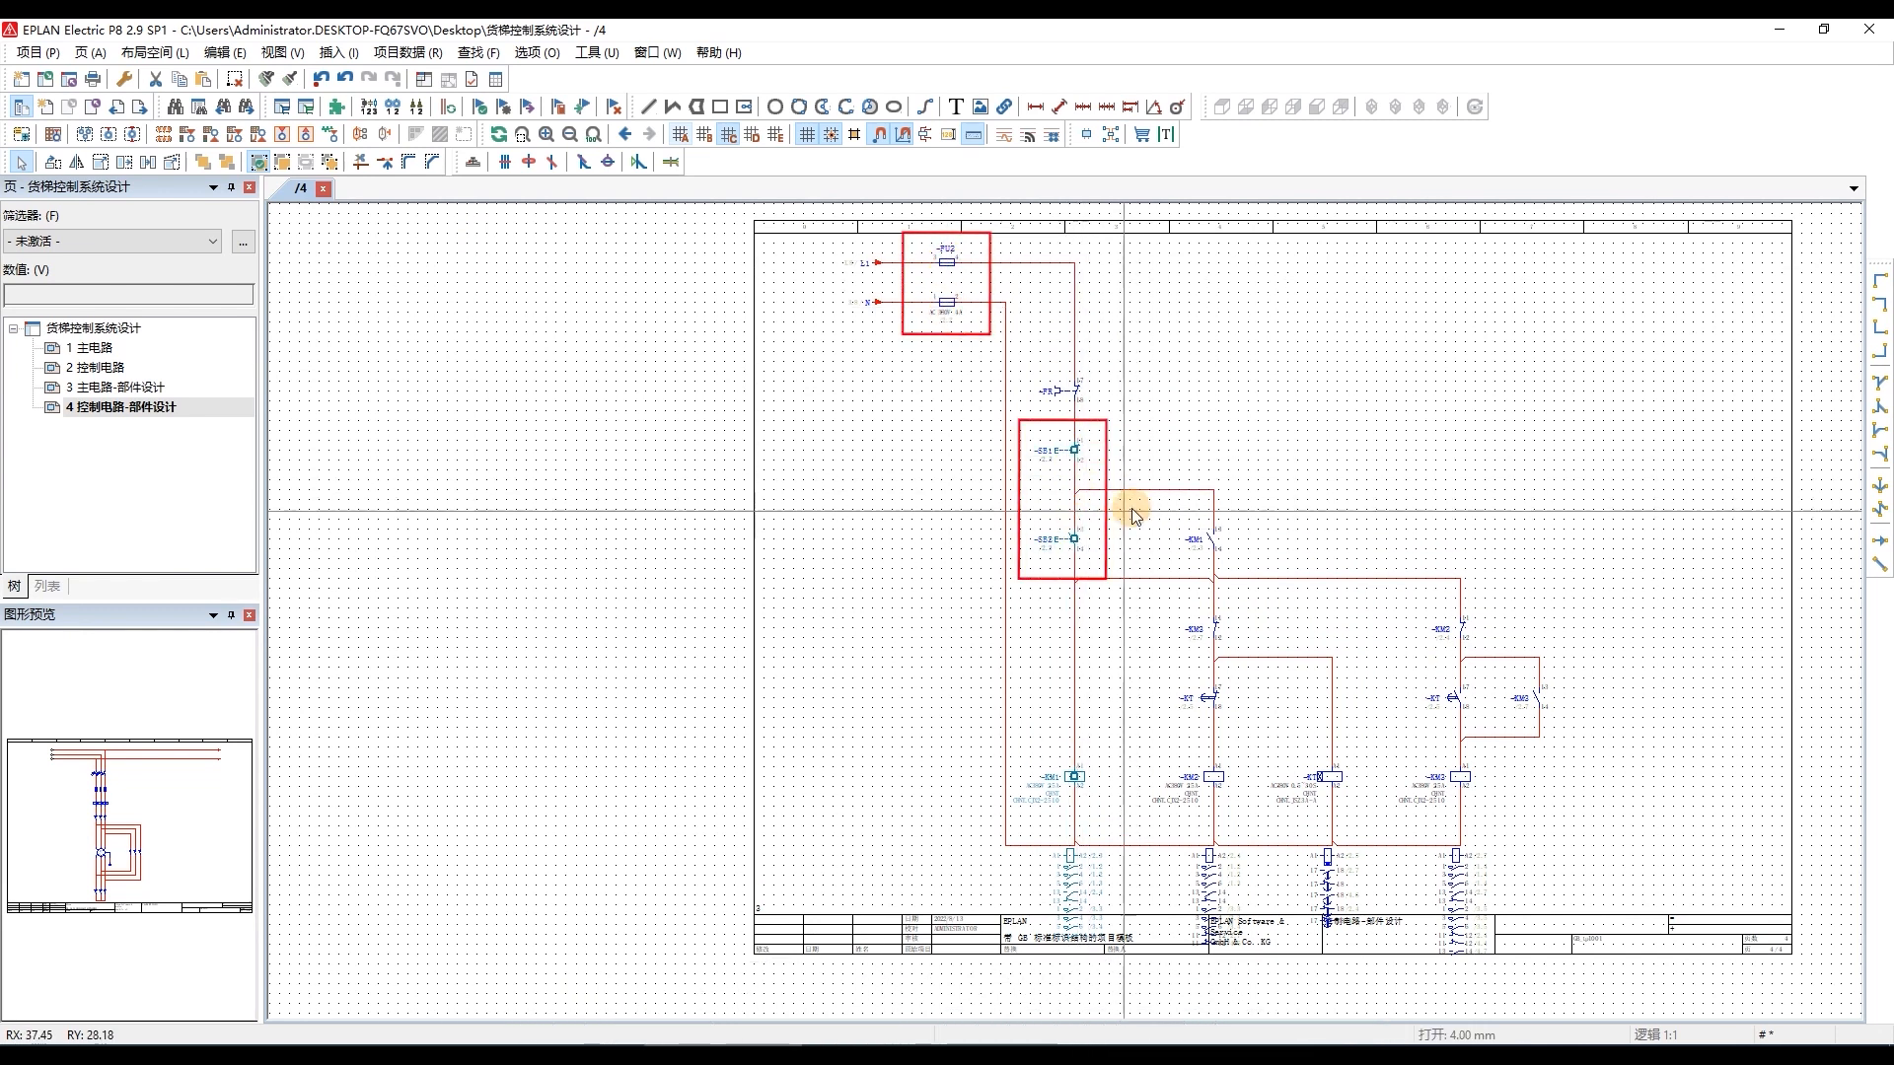
left_click(947, 262, "ctrl")
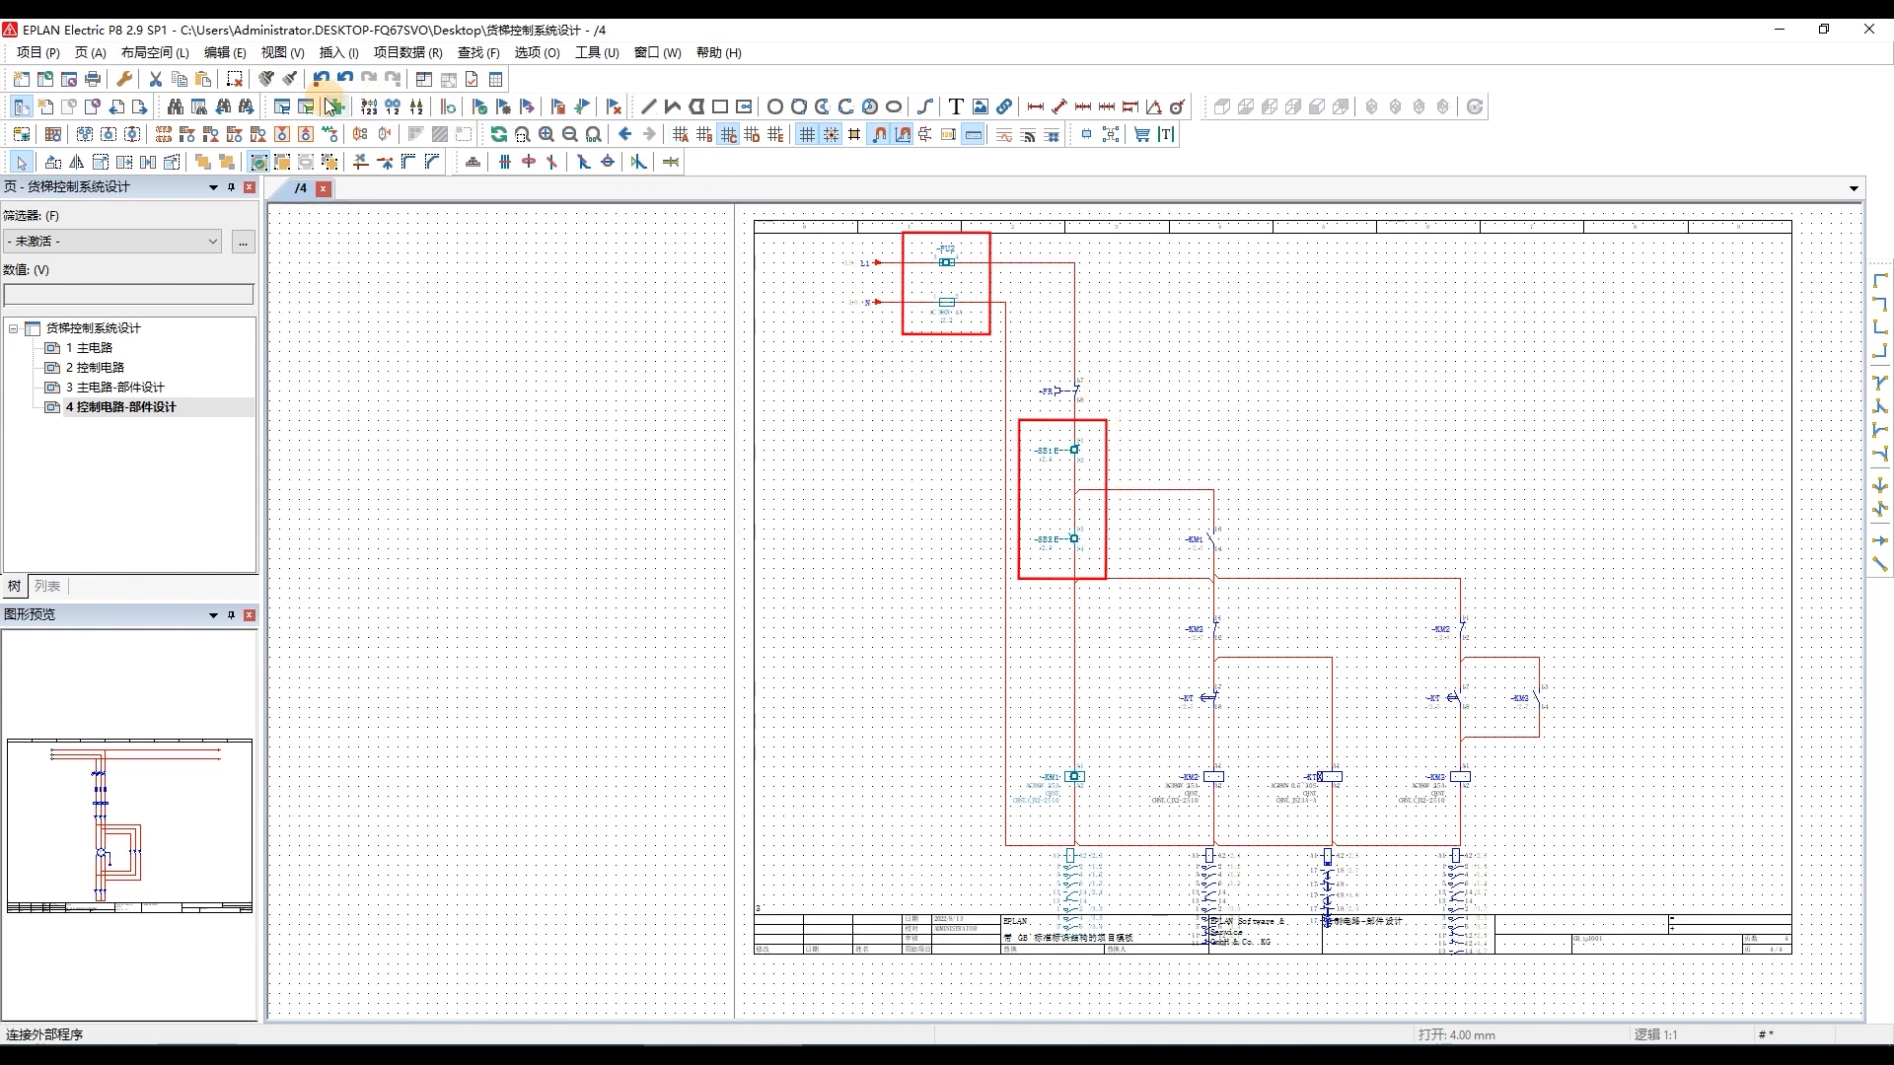
left_click(292, 81)
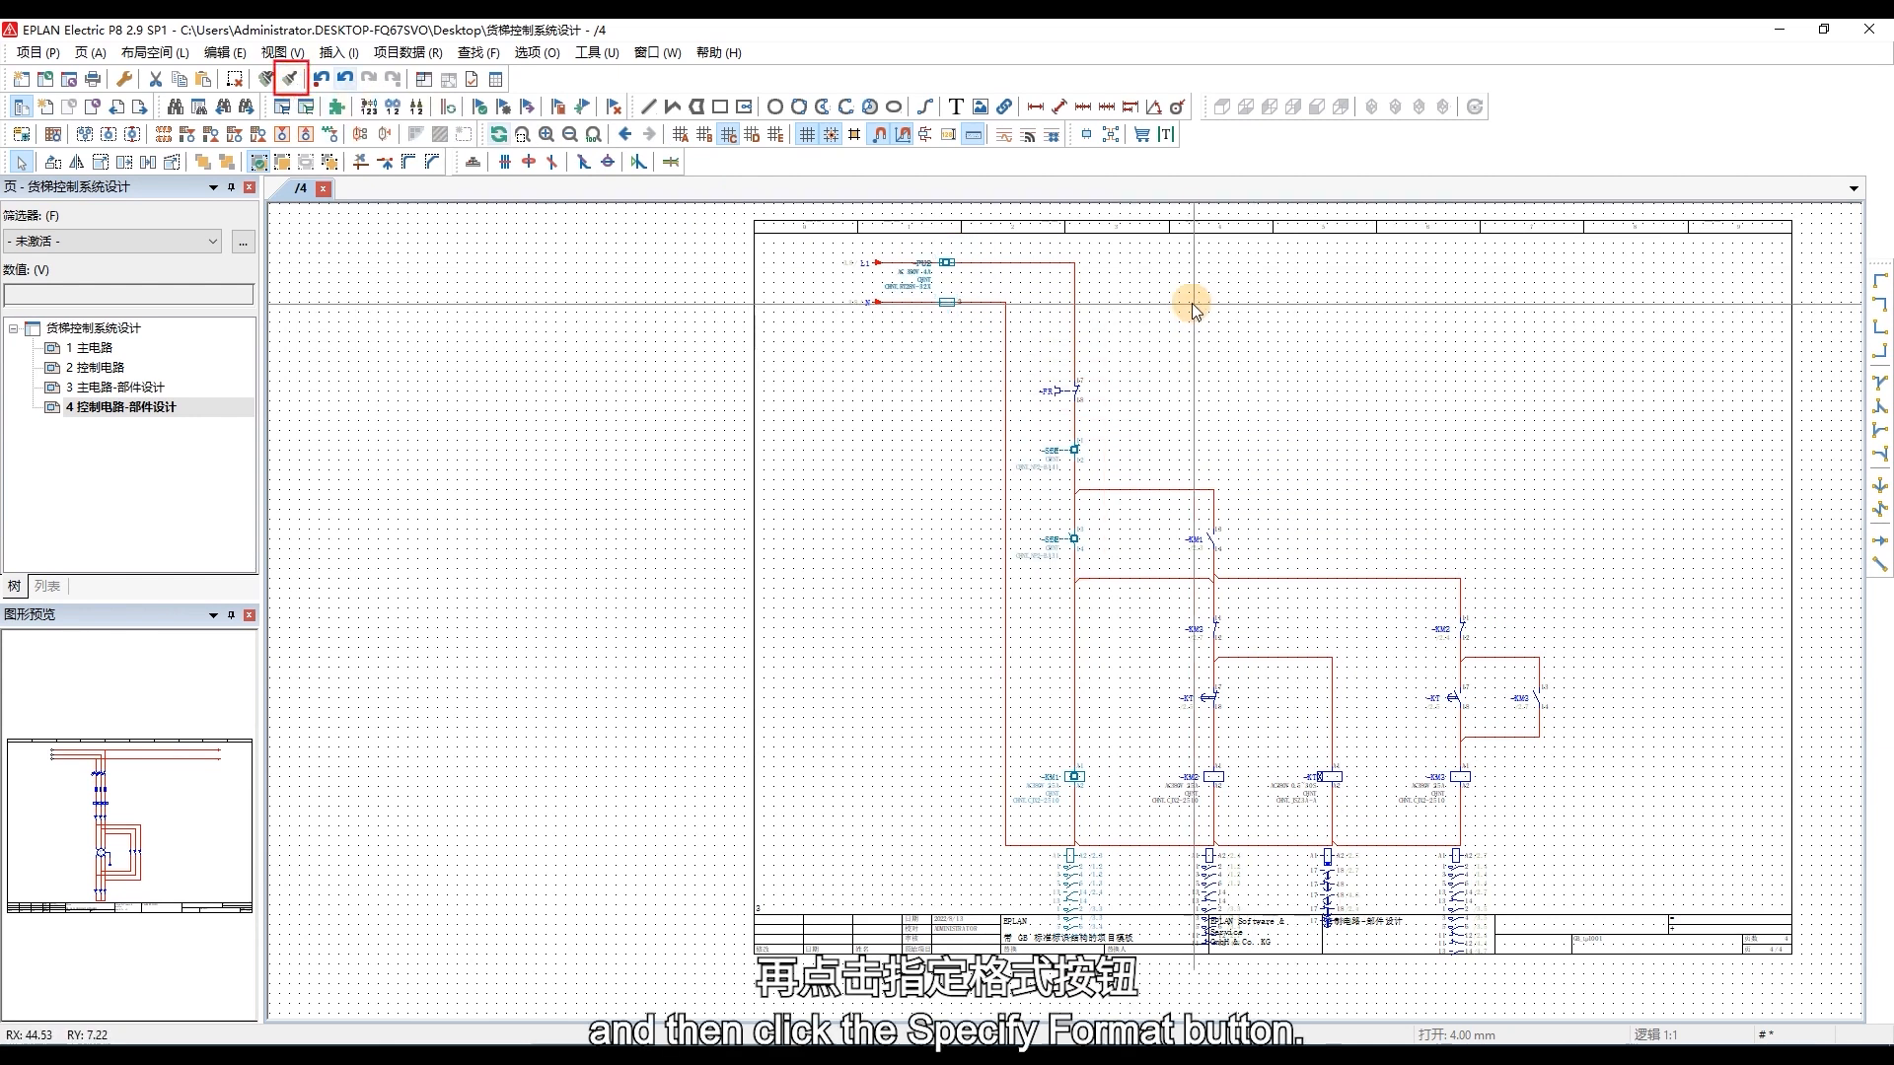
scroll(1136, 253, "up", 2)
left_click(1200, 367)
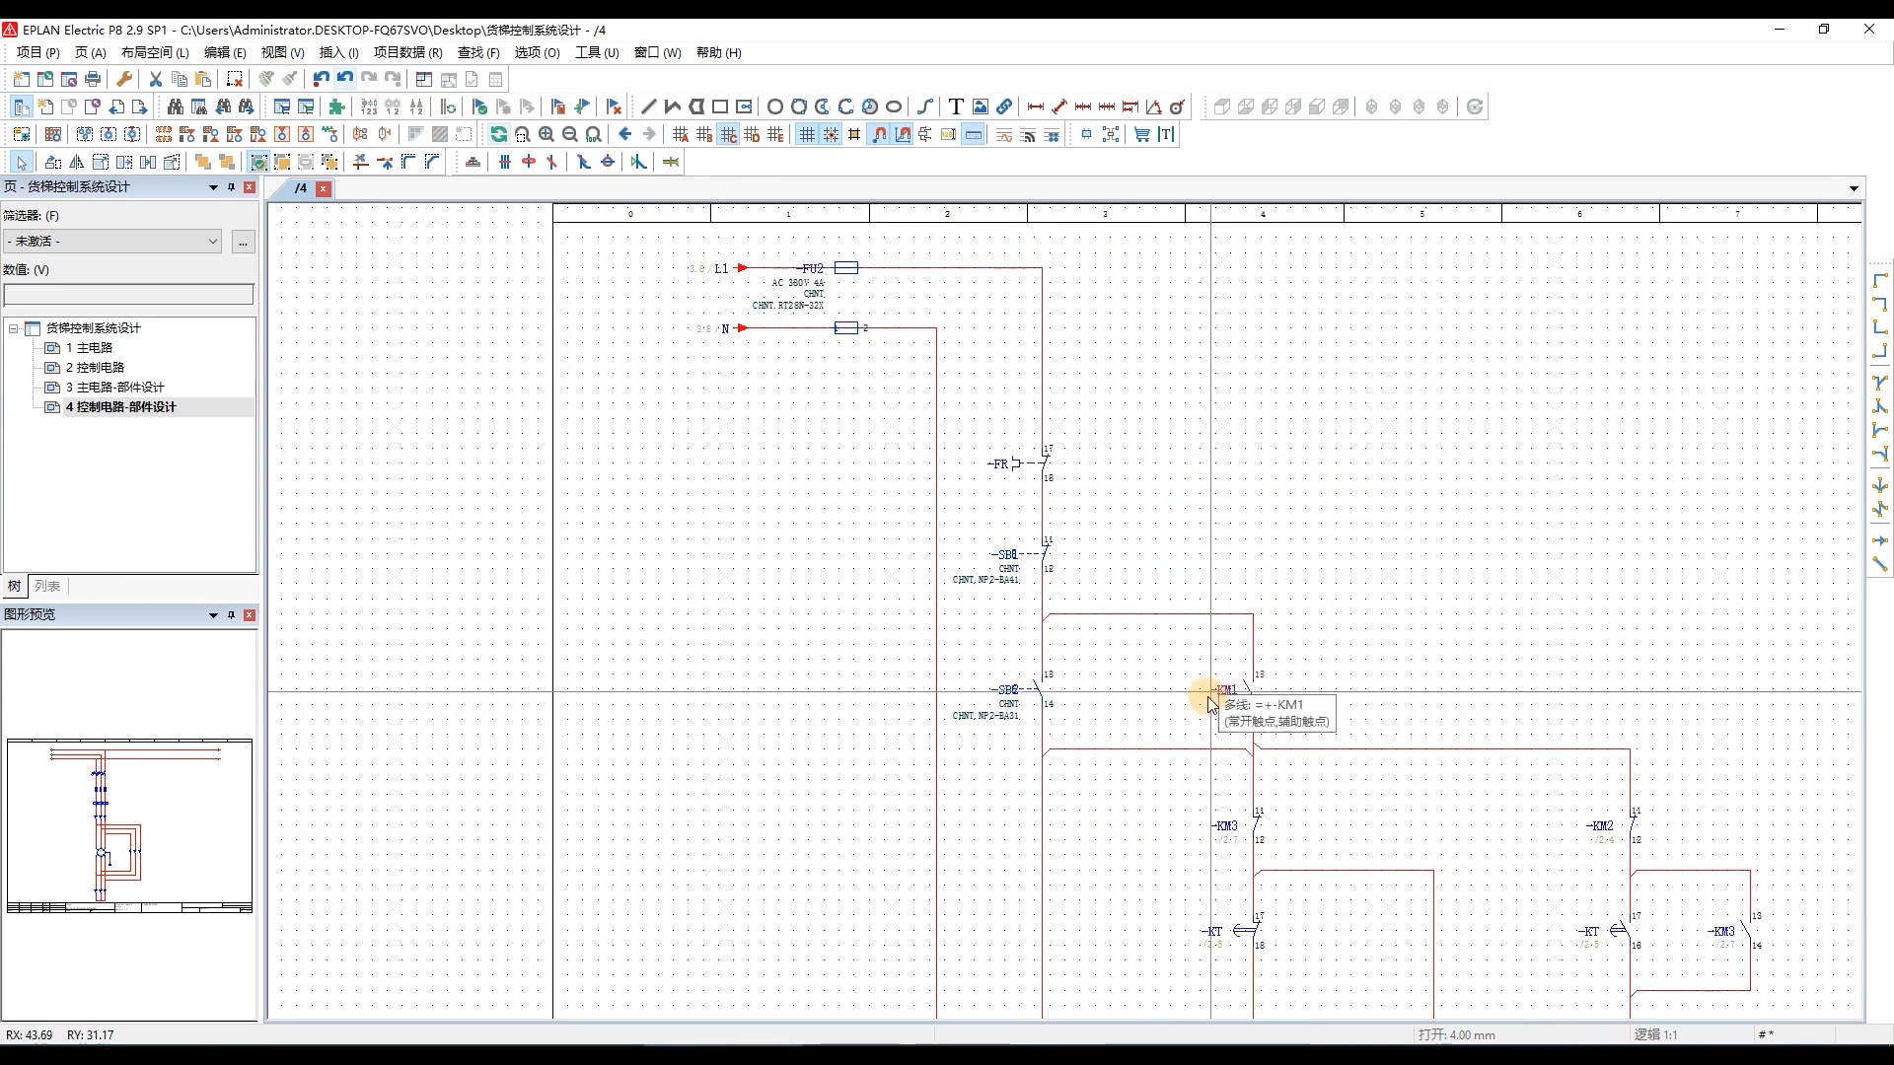
Move the property texts of pushbutton SB1 about 4 mm to the left, clear of its symbol.
scroll(1175, 550, "down", 4)
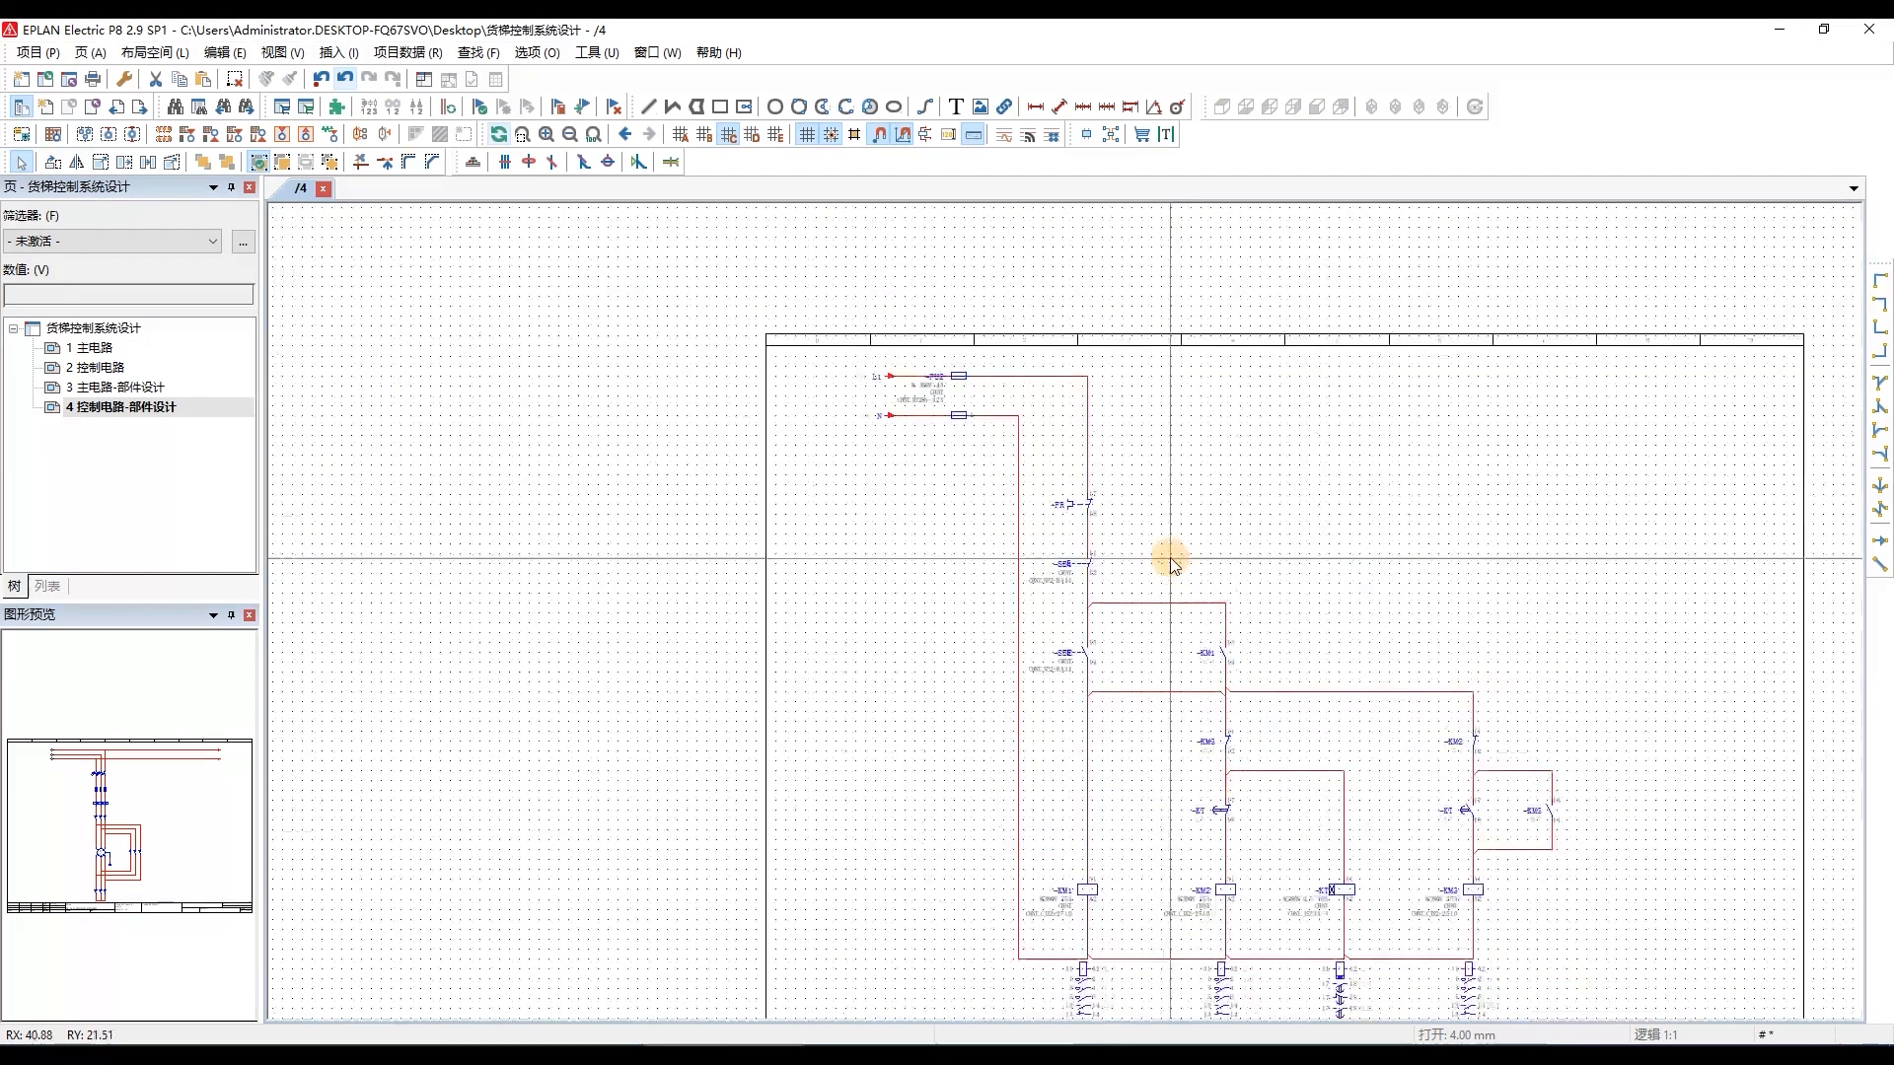
scroll(1065, 651, "up", 3)
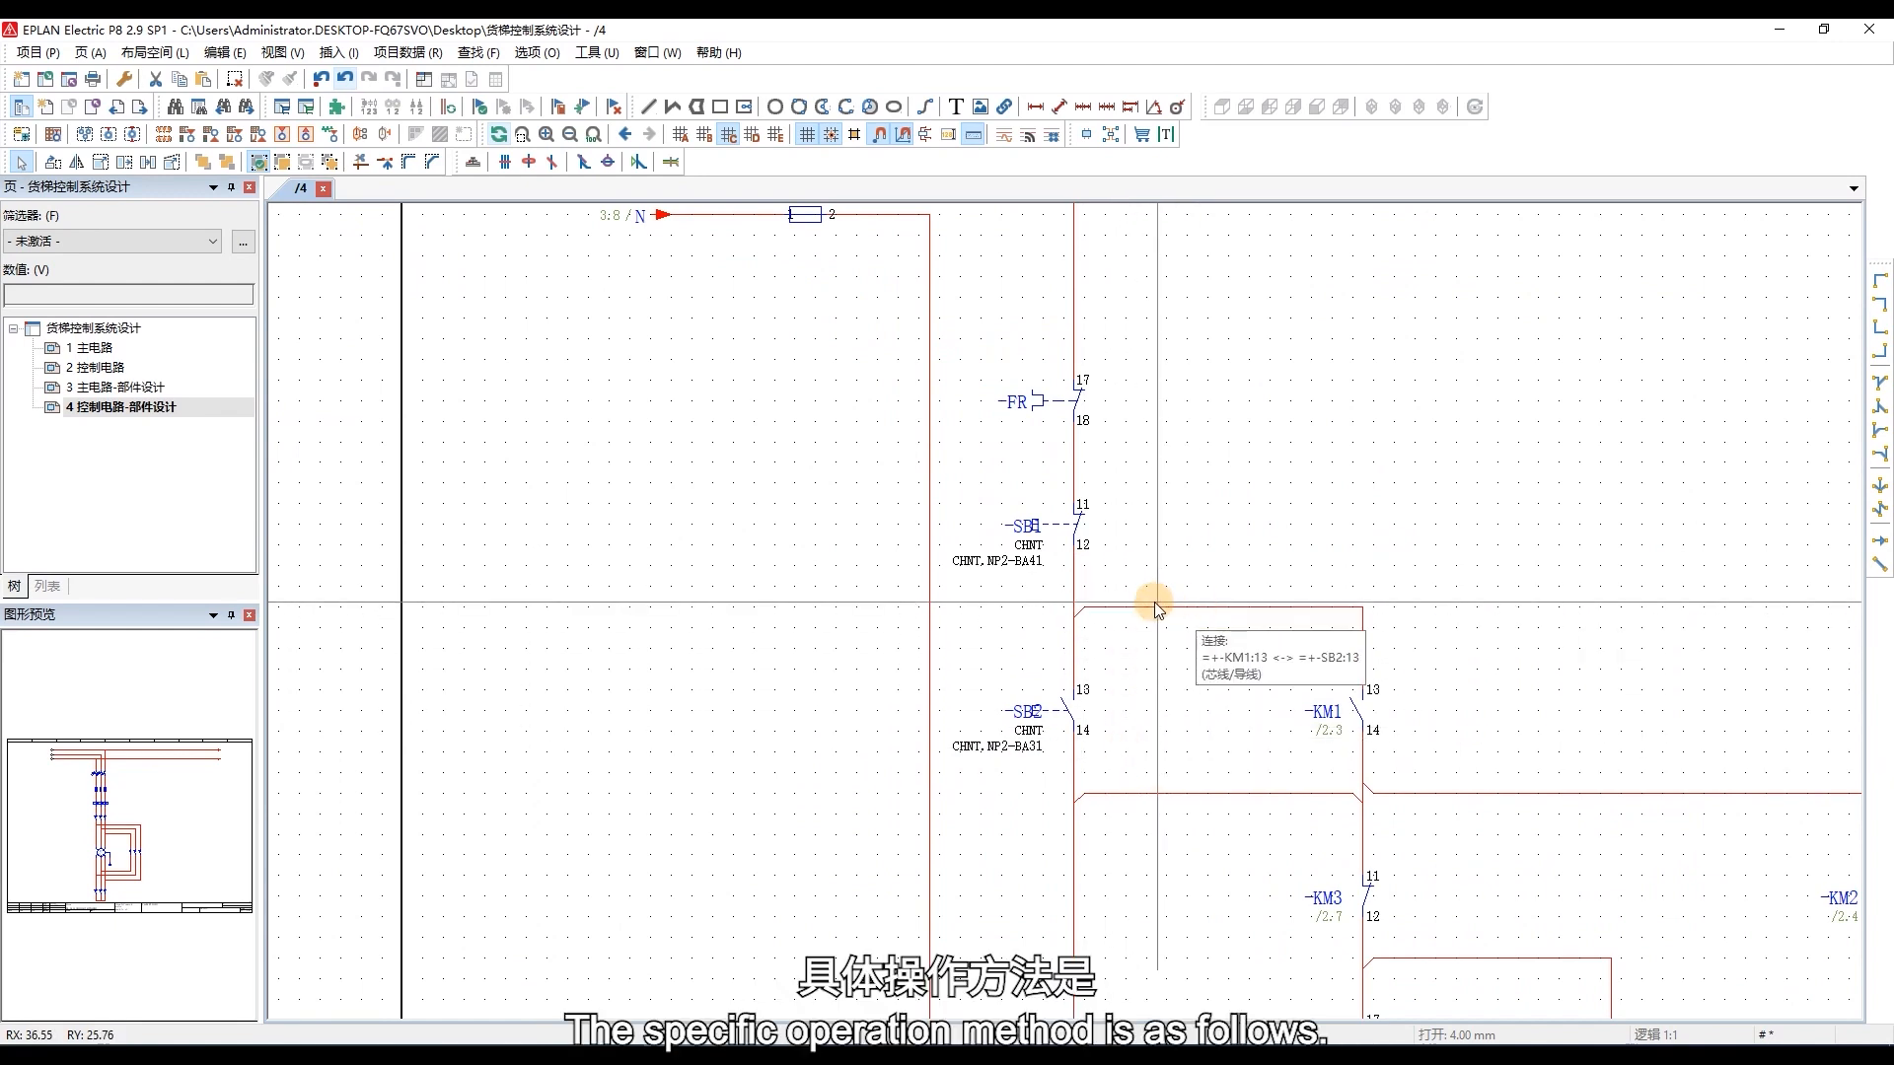
right_click(1021, 529)
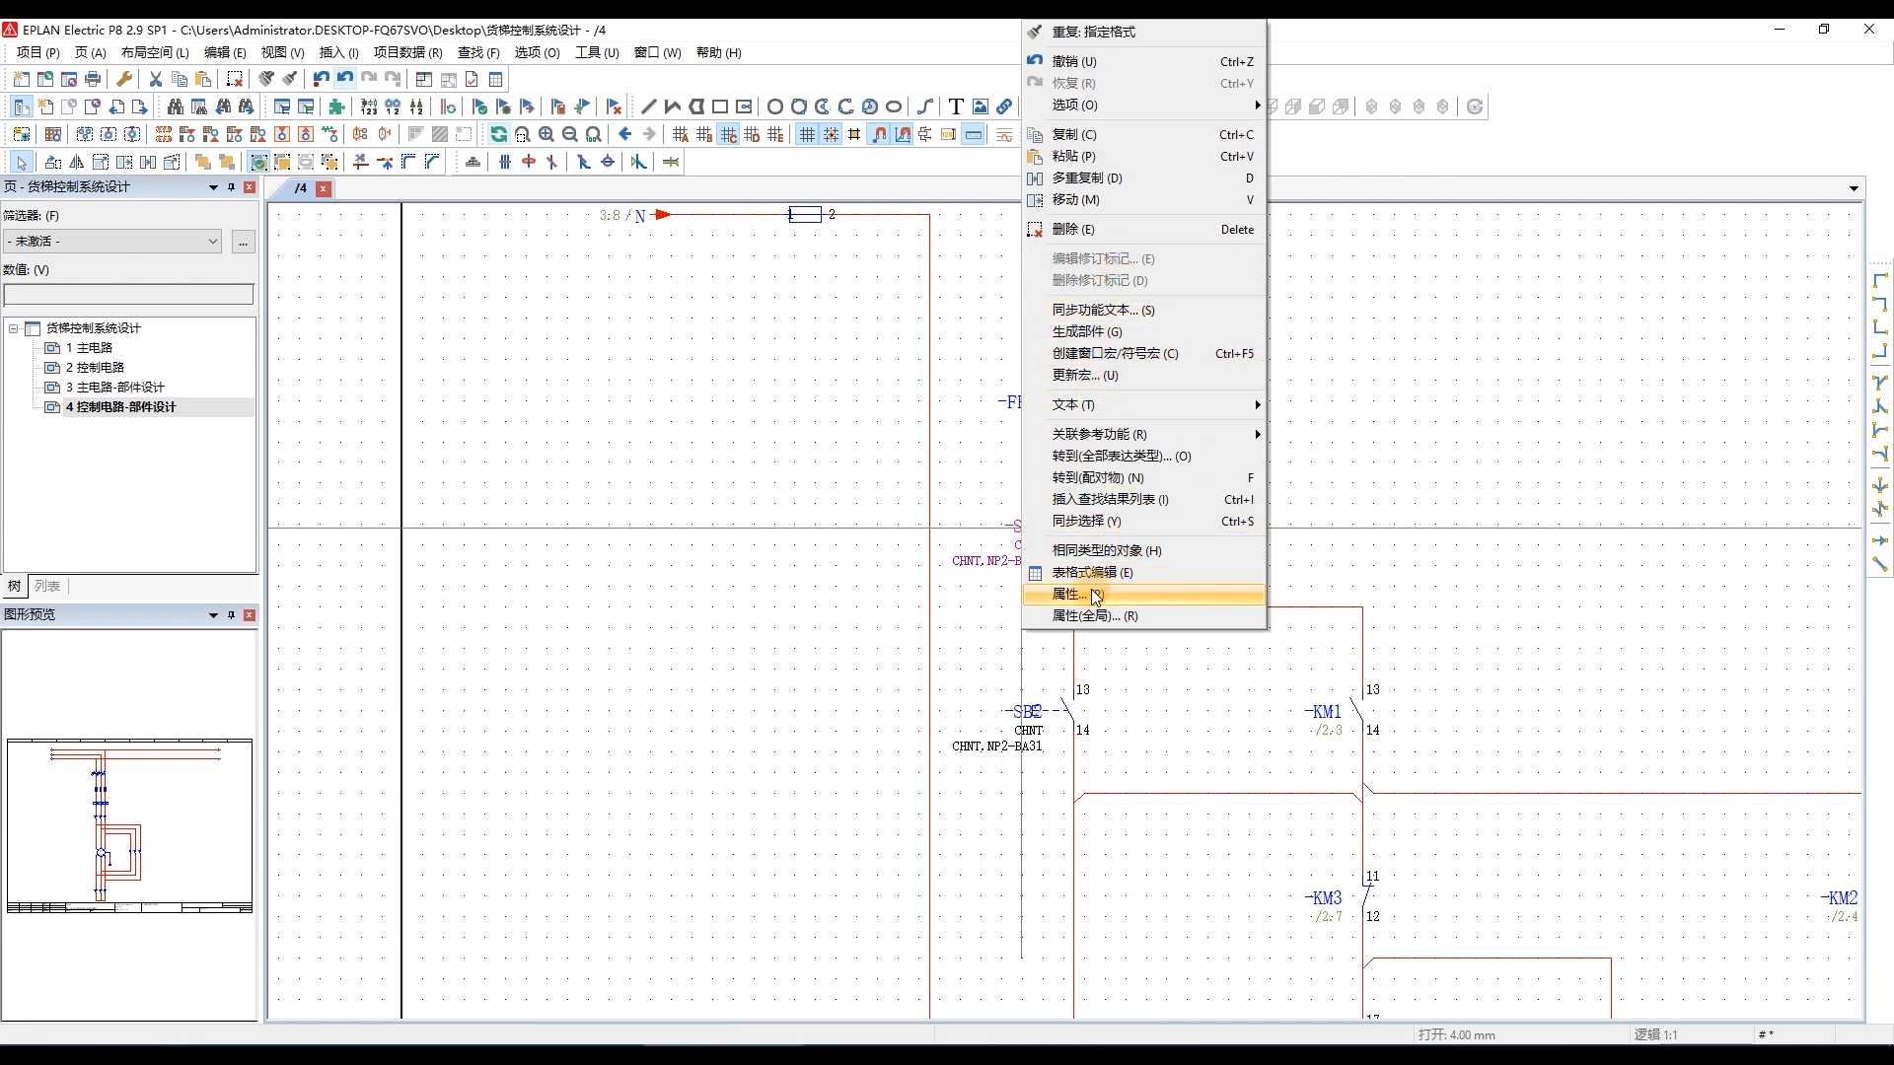
mouse_move(1154, 412)
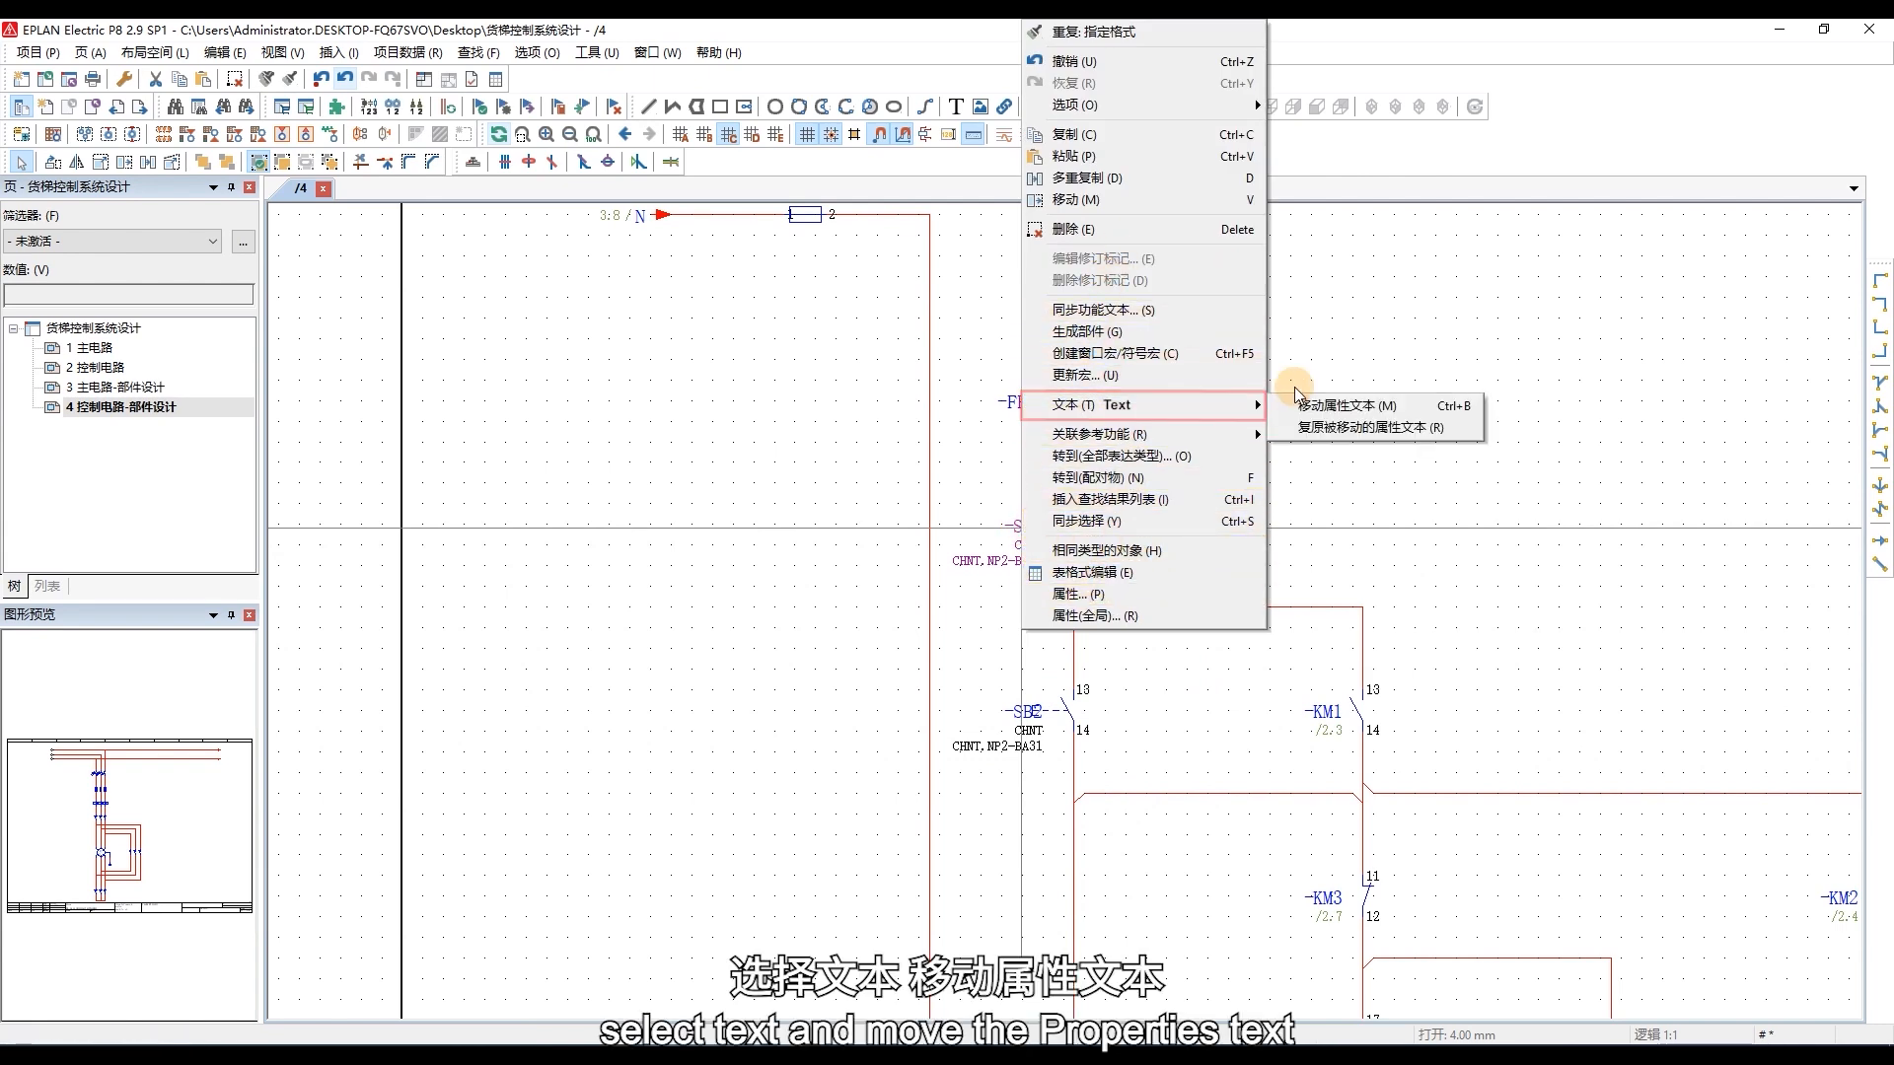
left_click(1321, 405)
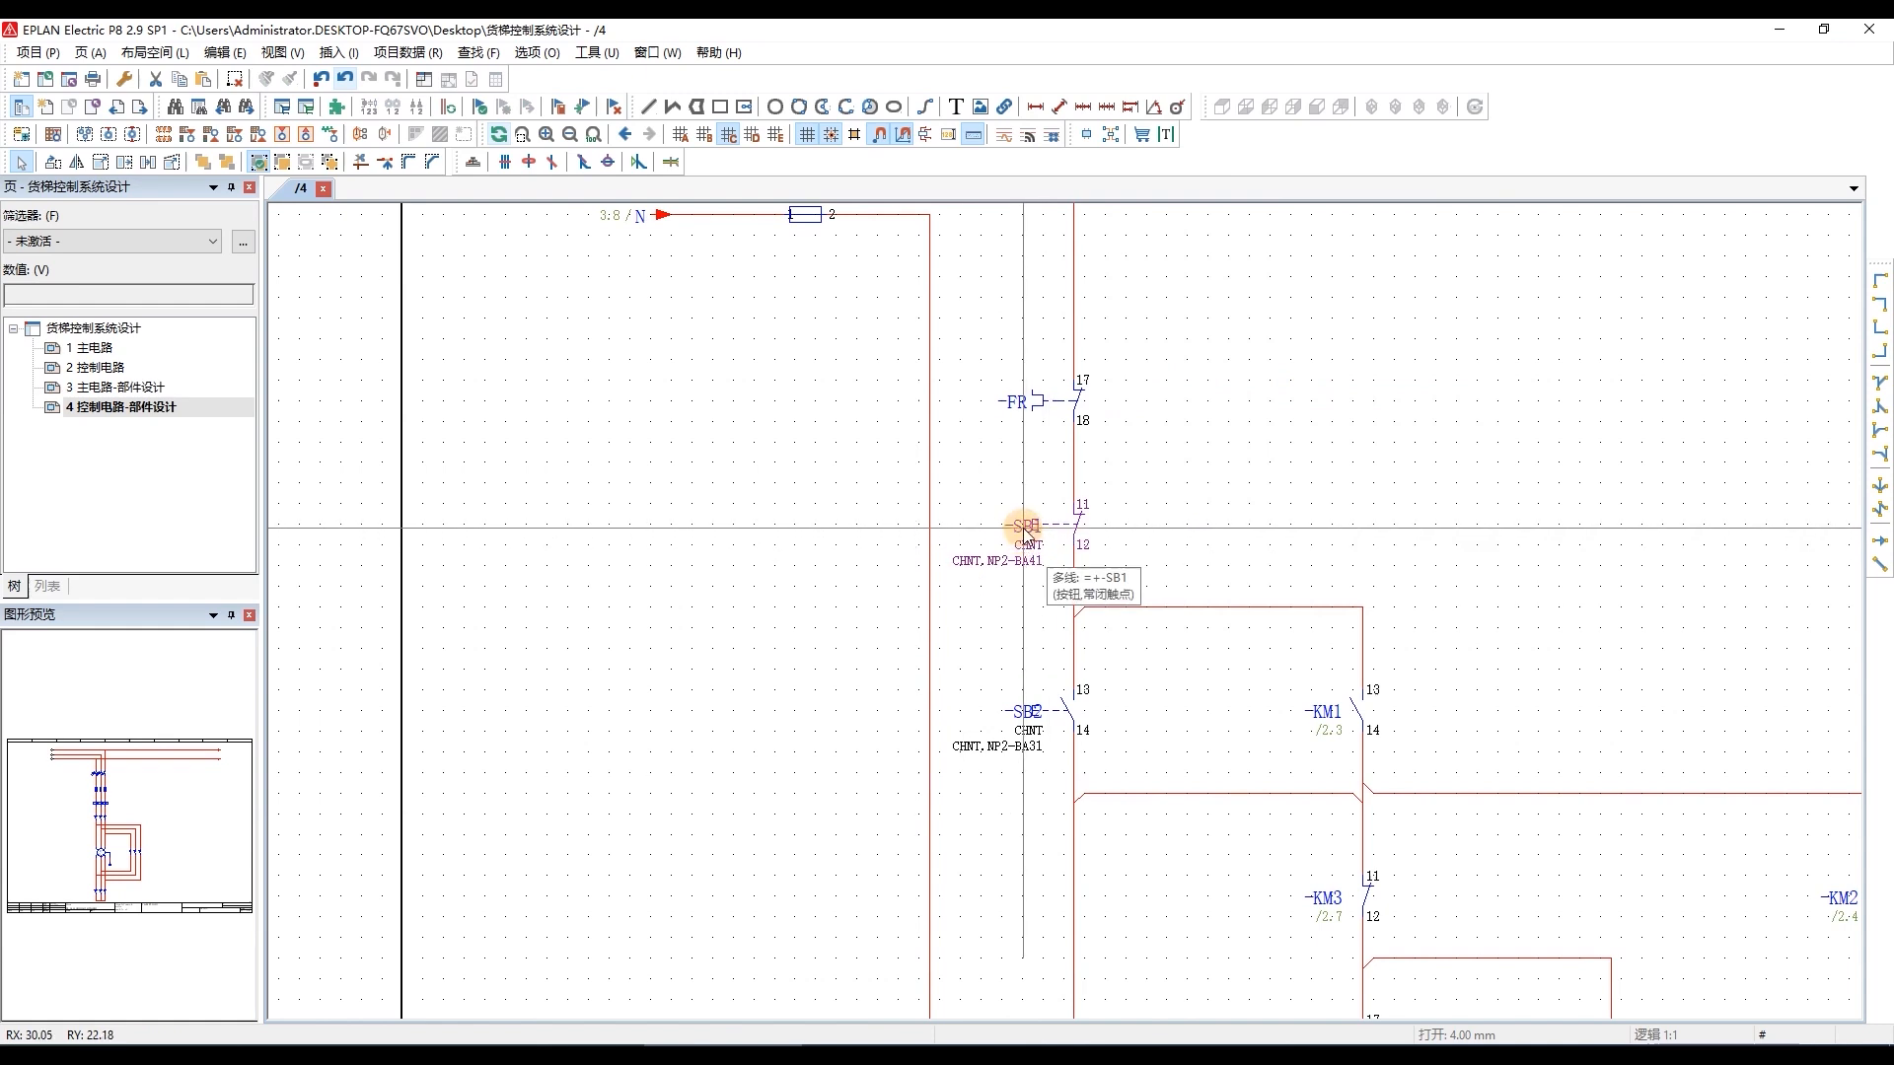
left_click(1016, 529)
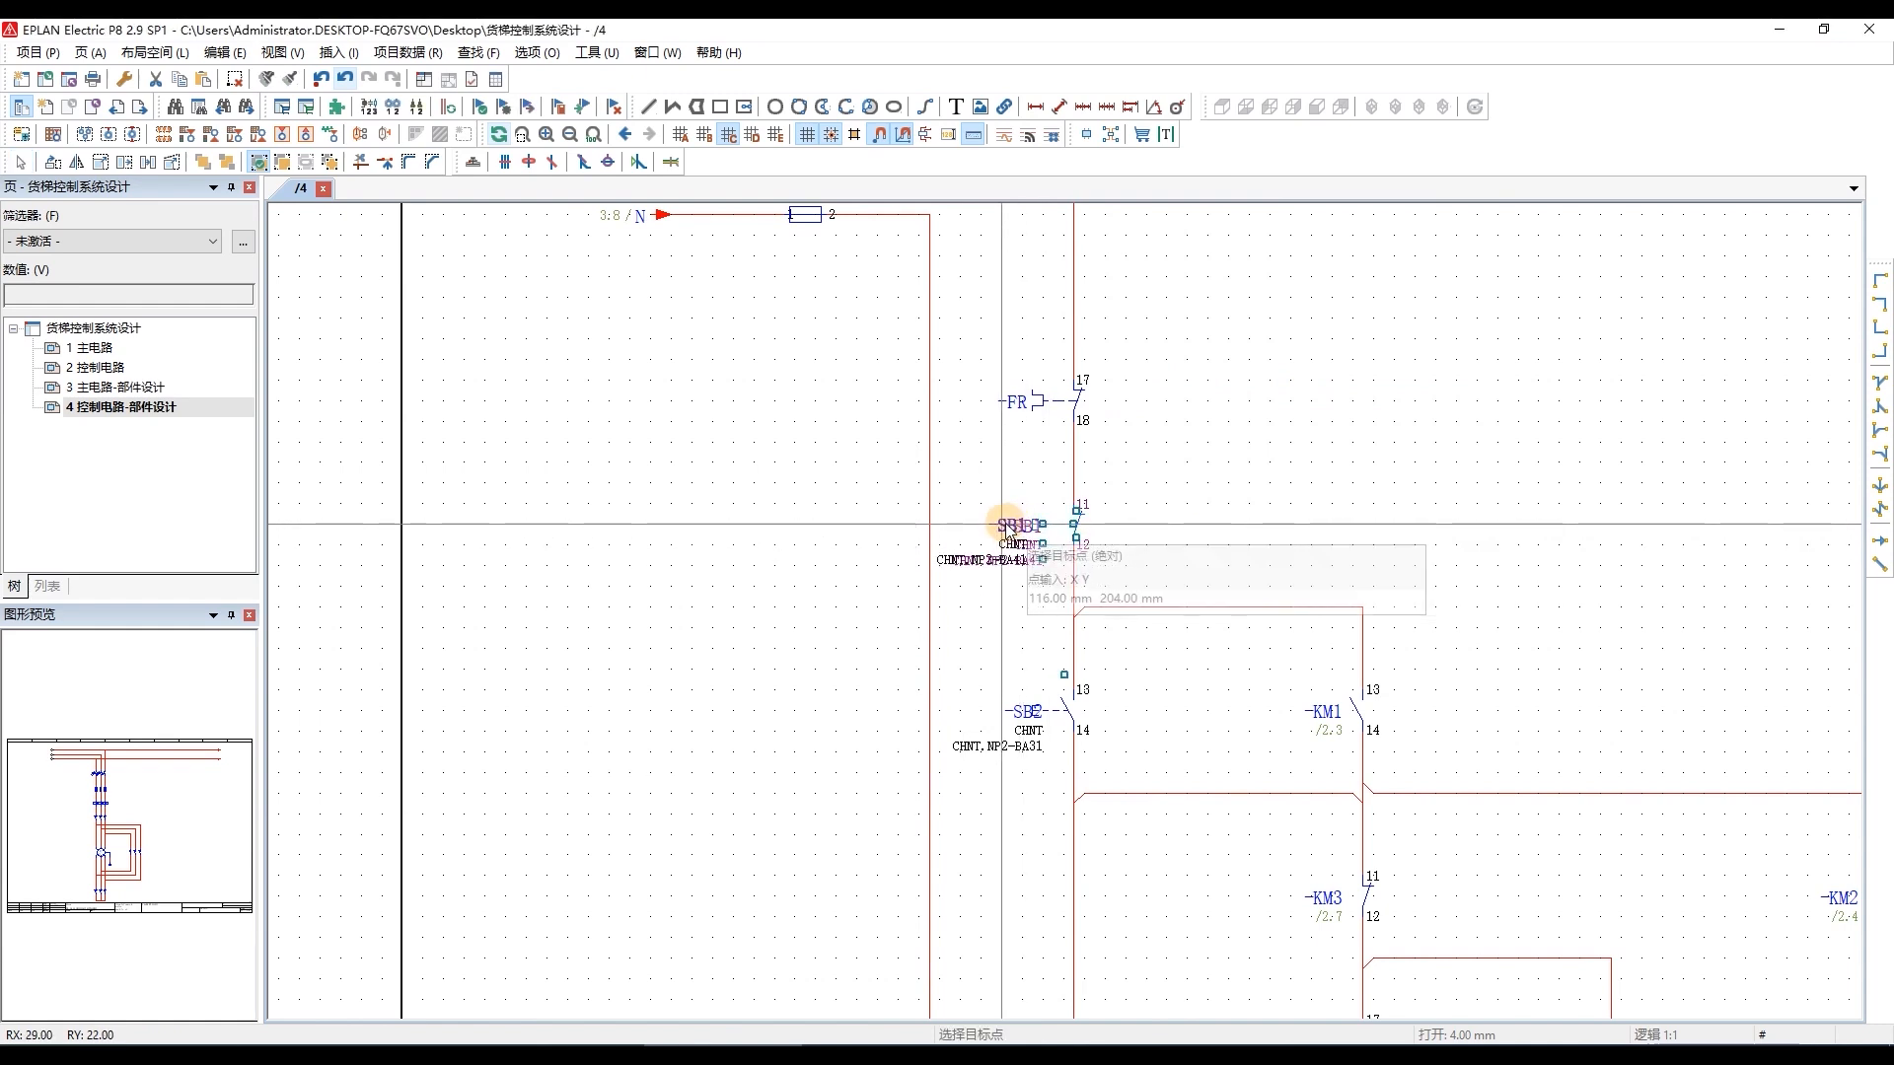
left_click(1008, 530)
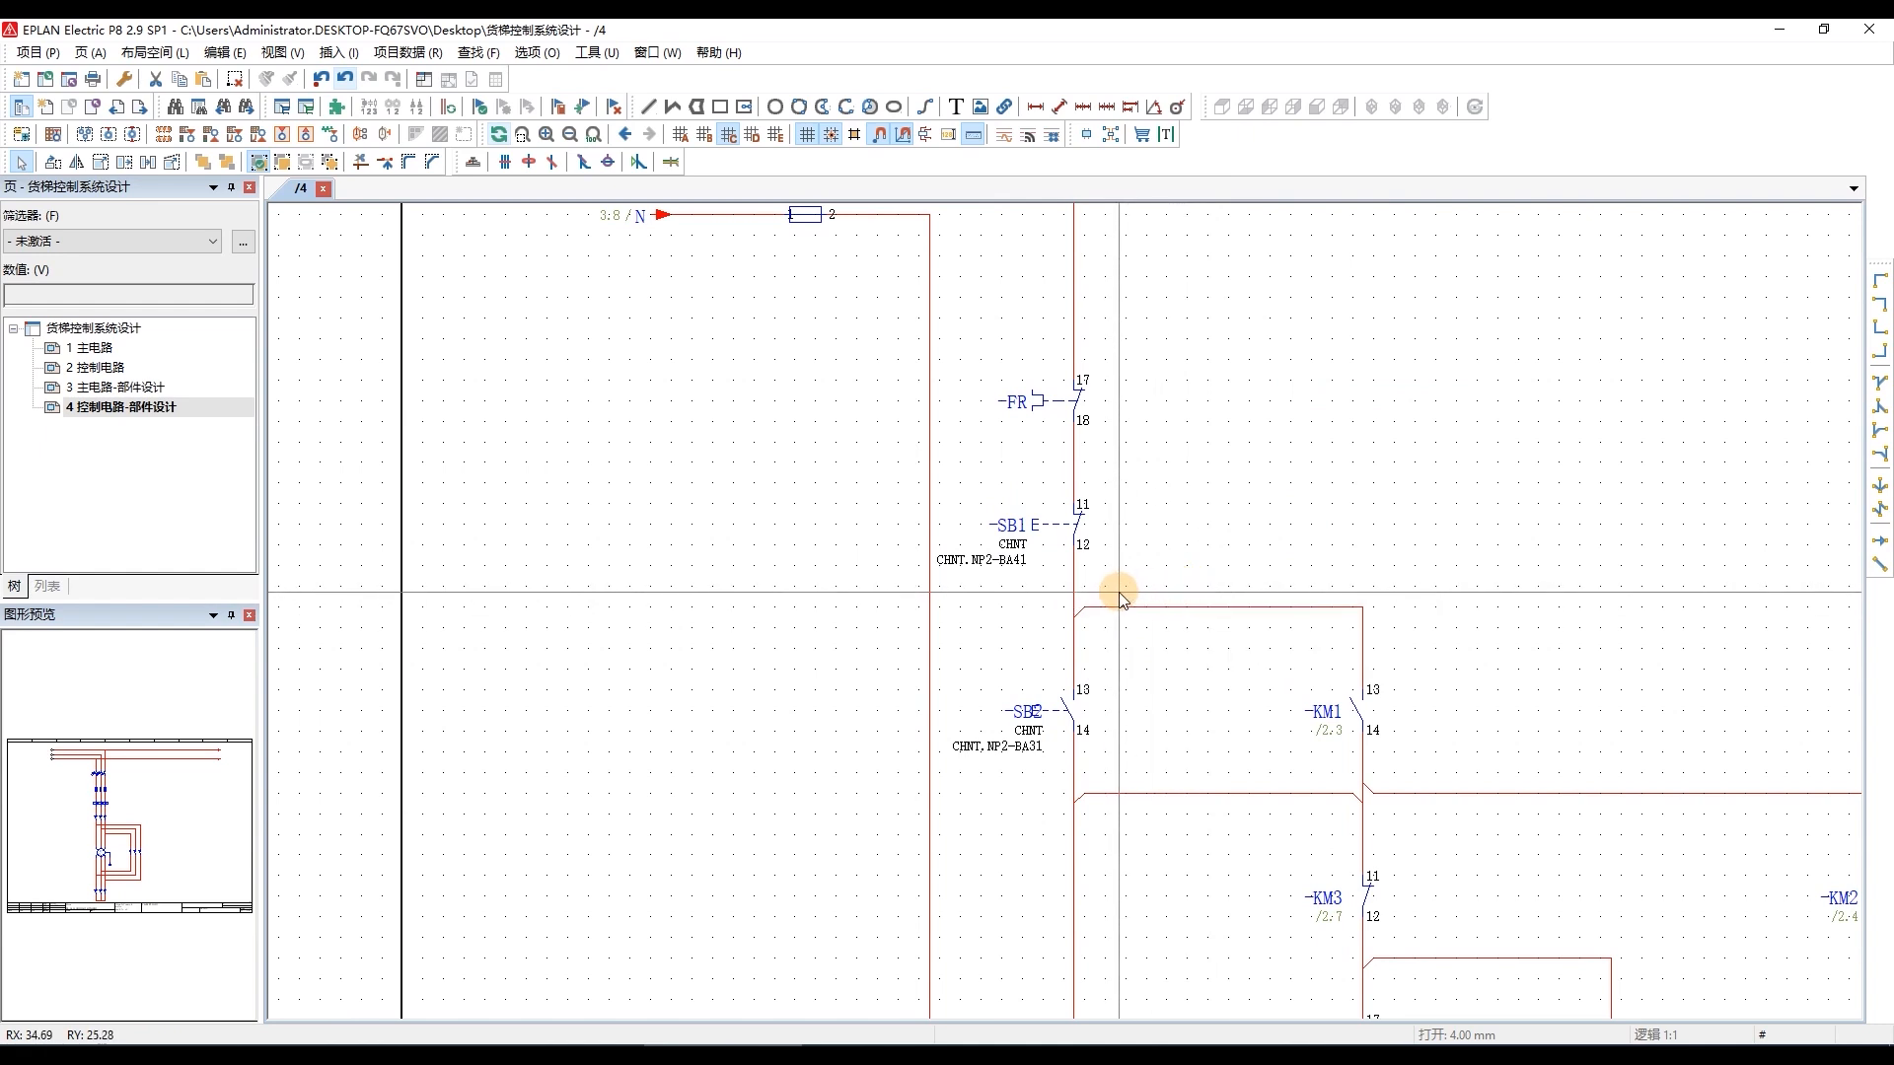
Copy the display format of pushbutton SB1 and assign it to pushbutton SB2.
left_click(1045, 552)
left_click(266, 83)
left_click(1025, 710)
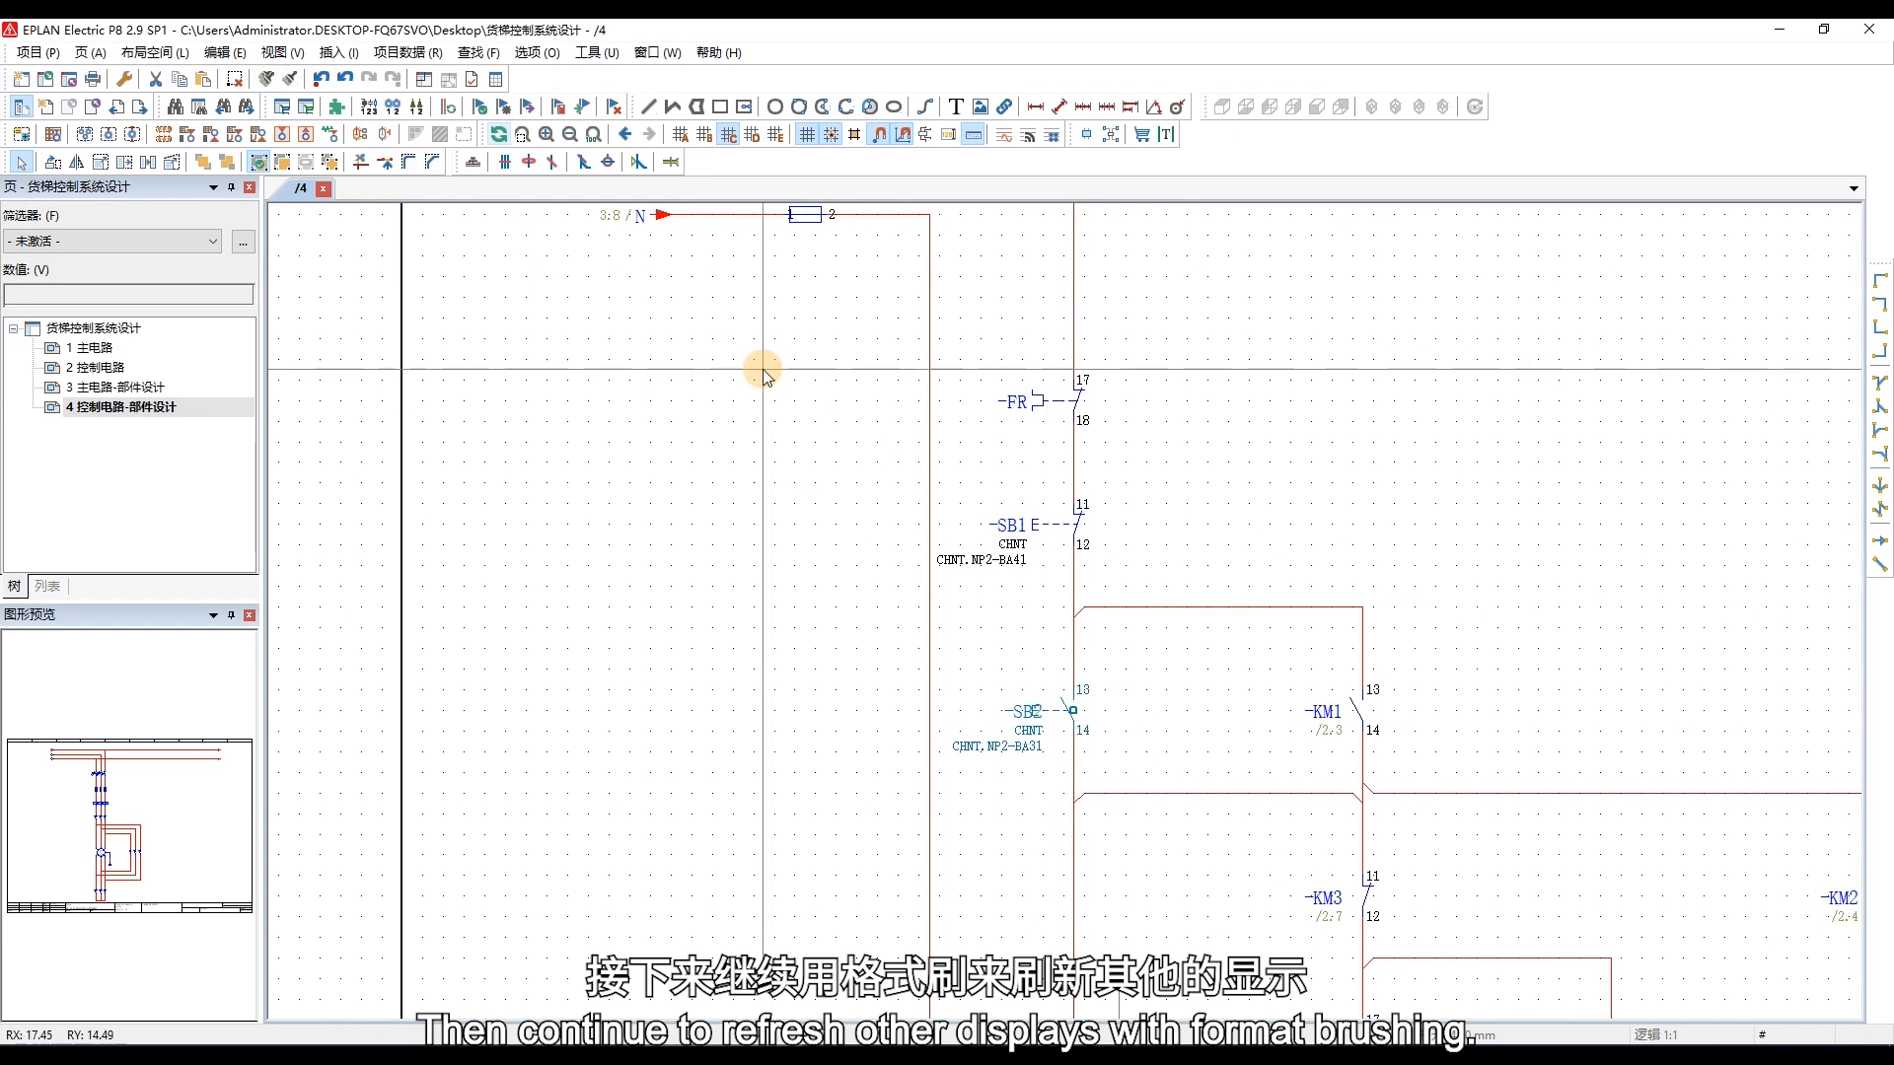
left_click(292, 81)
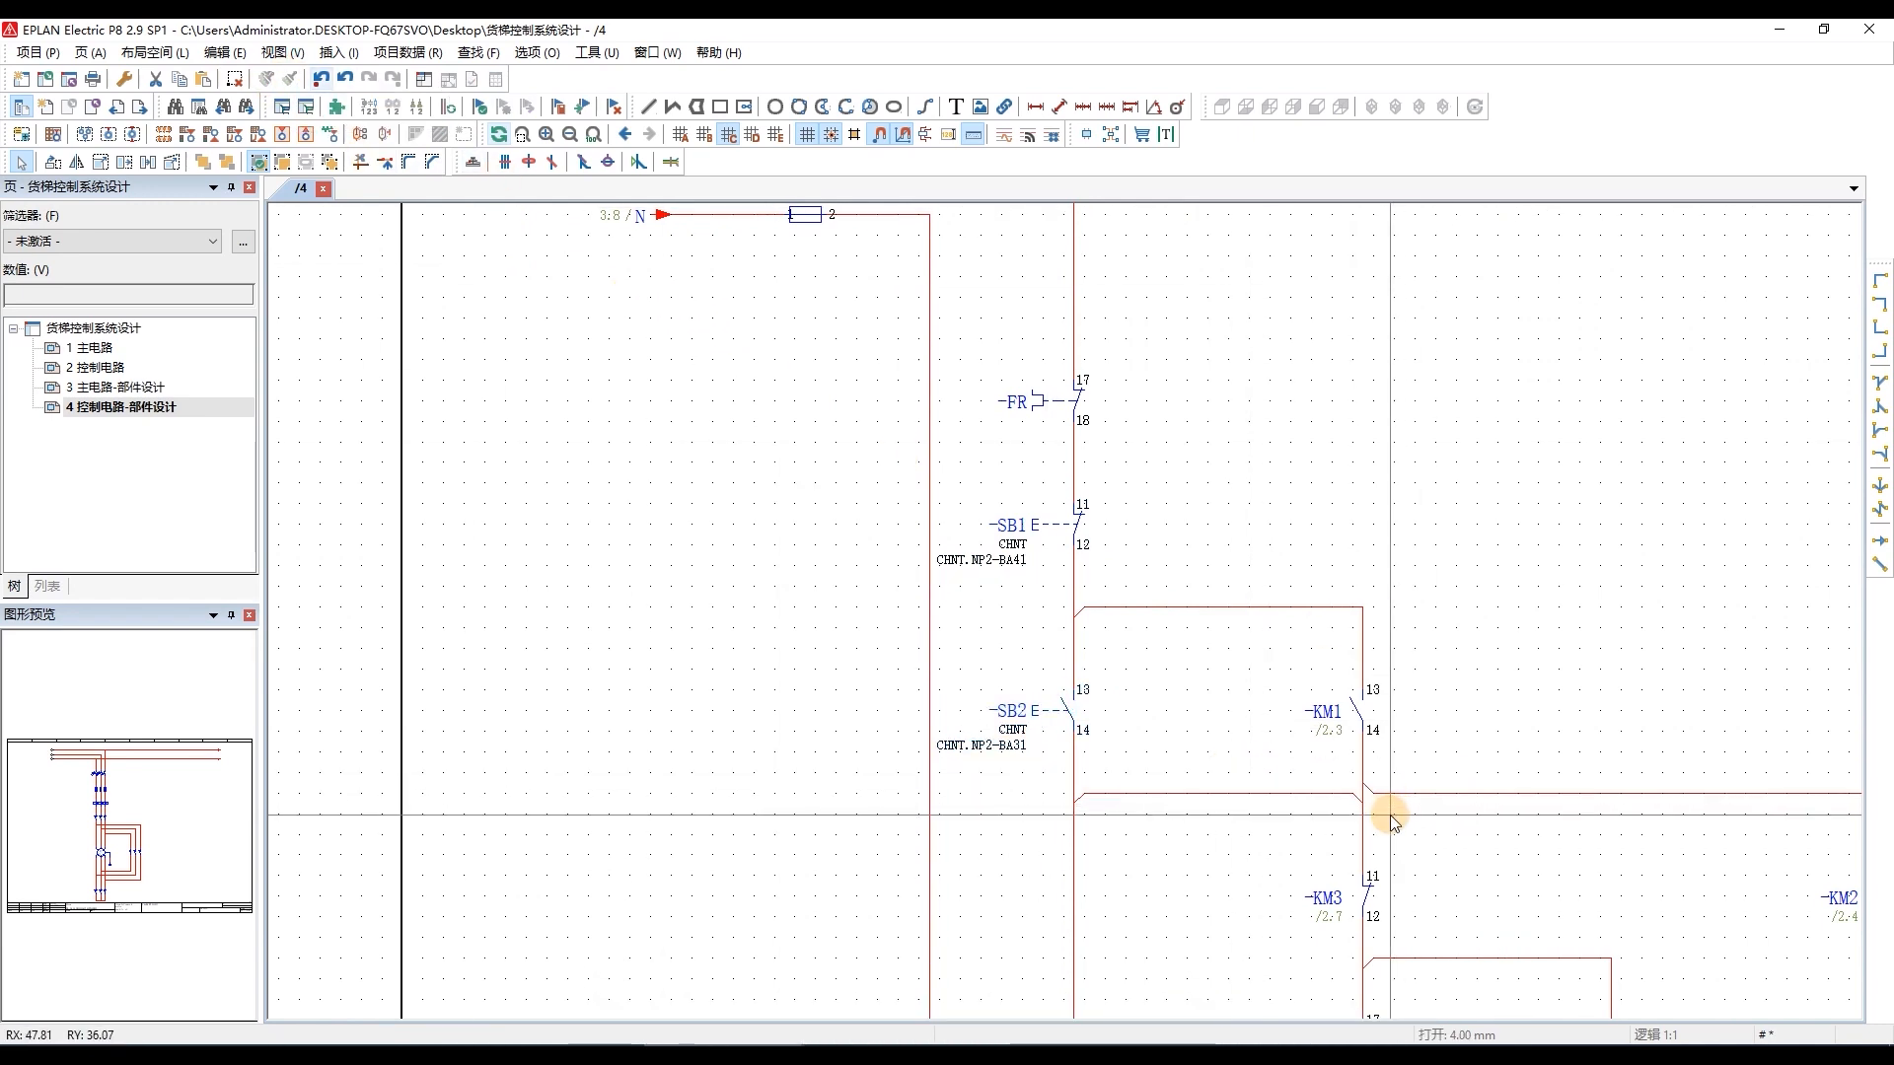
scroll(1214, 740, "down", 3)
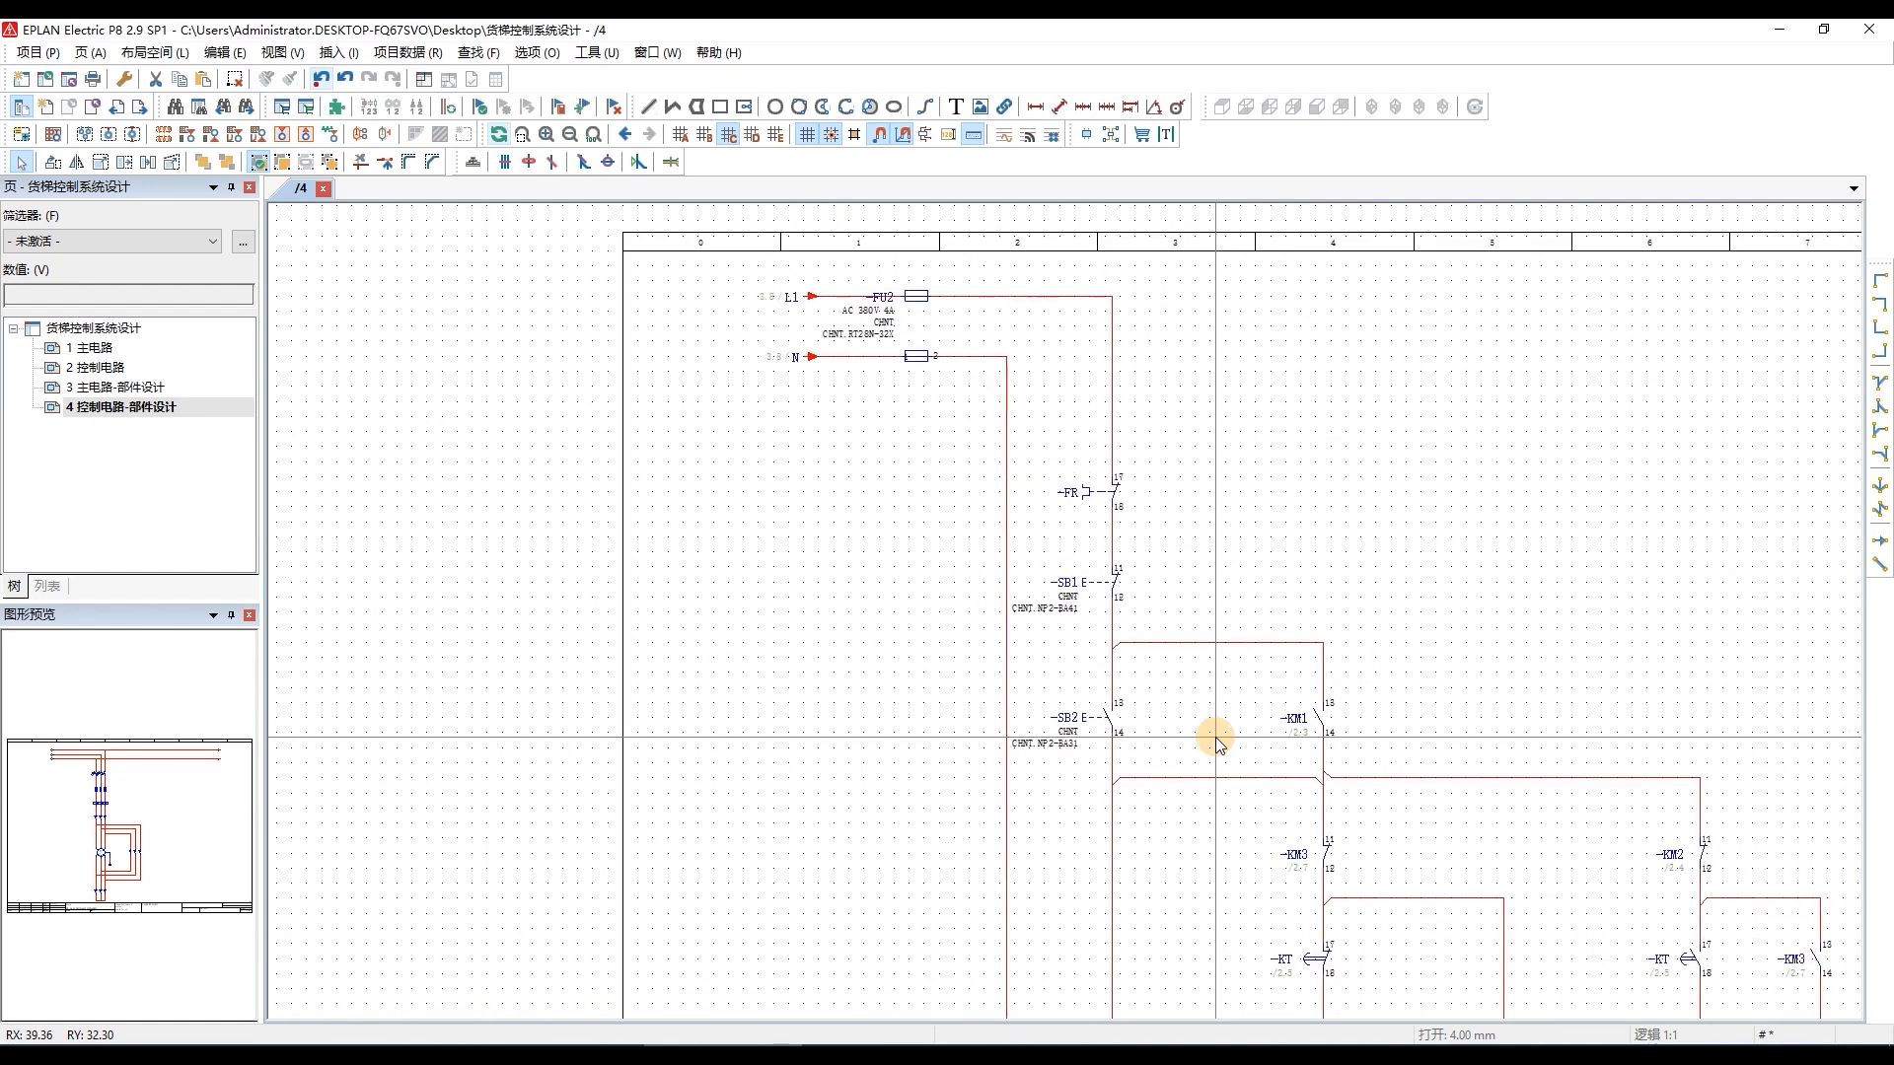
scroll(1161, 626, "down", 1)
scroll(1835, 1000, "up", 1)
scroll(1503, 995, "down", 1)
scroll(1697, 987, "up", 2)
scroll(1437, 537, "down", 3)
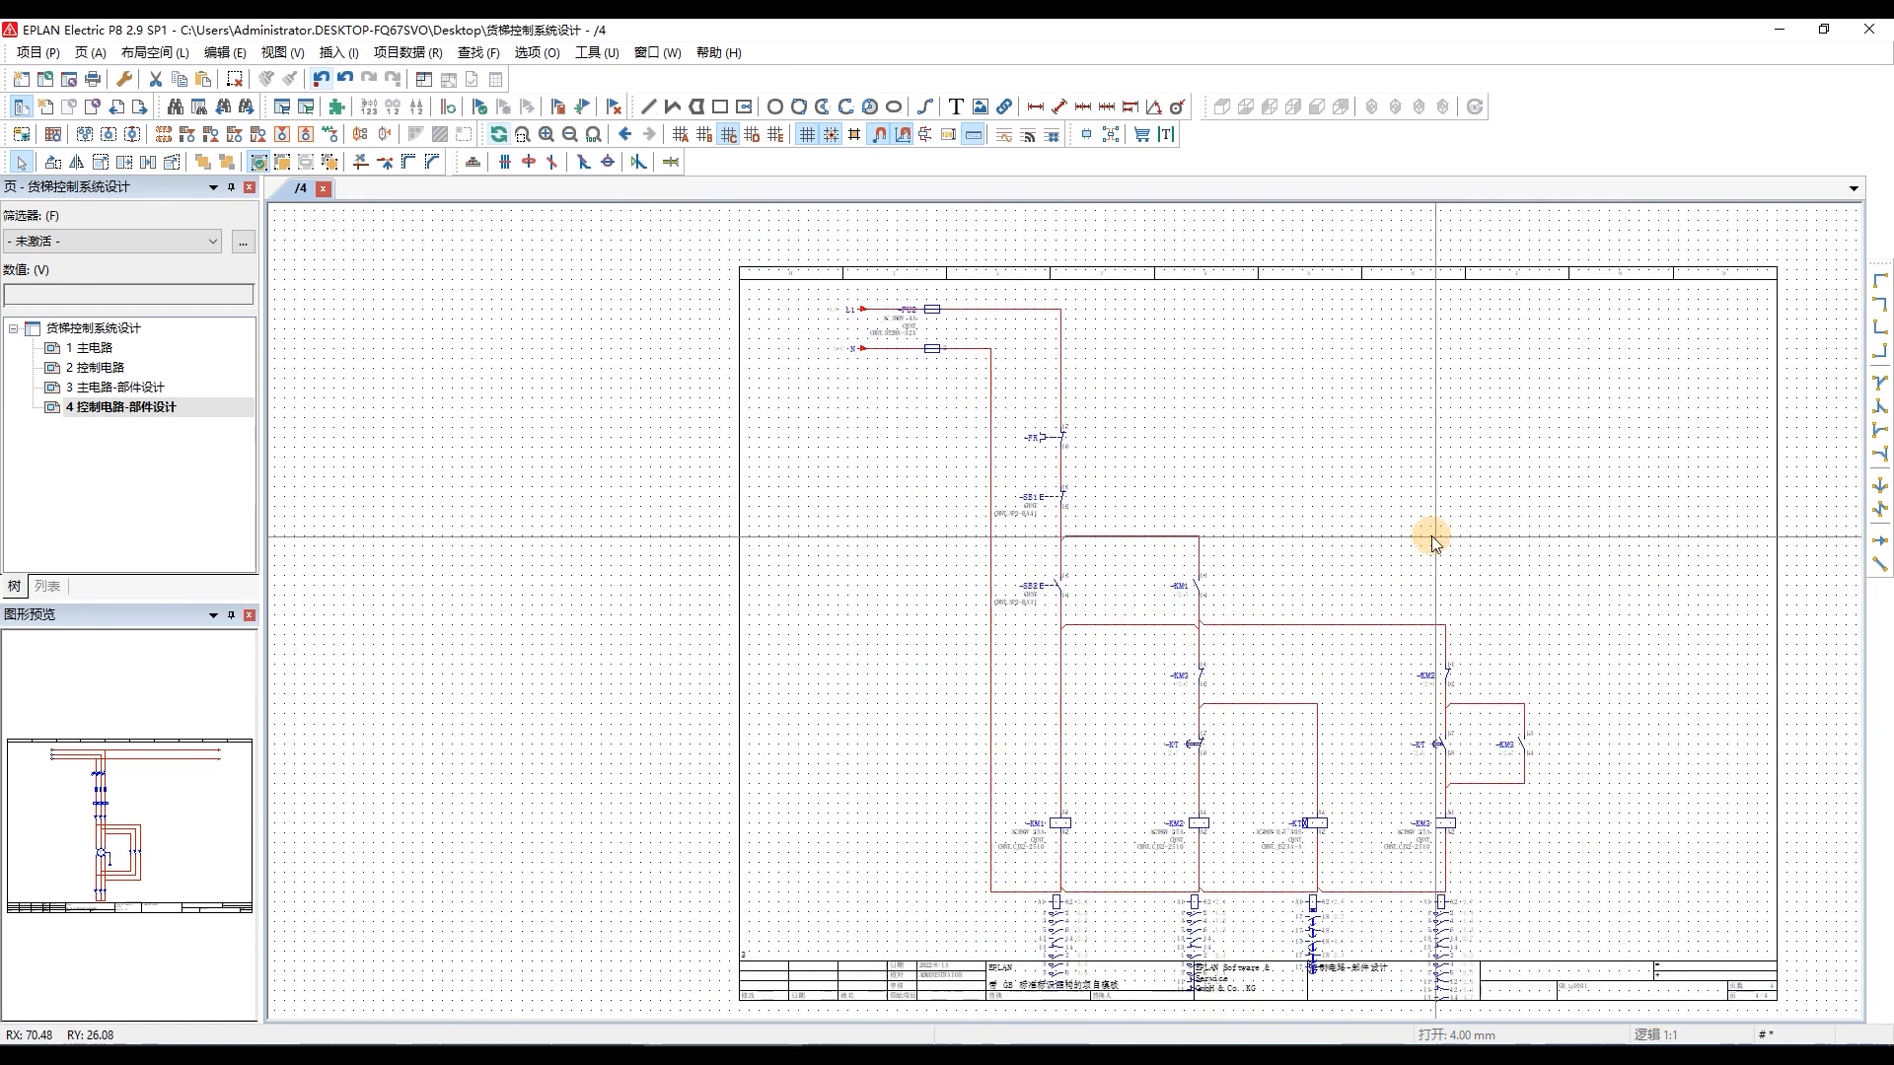
scroll(1643, 937, "up", 1)
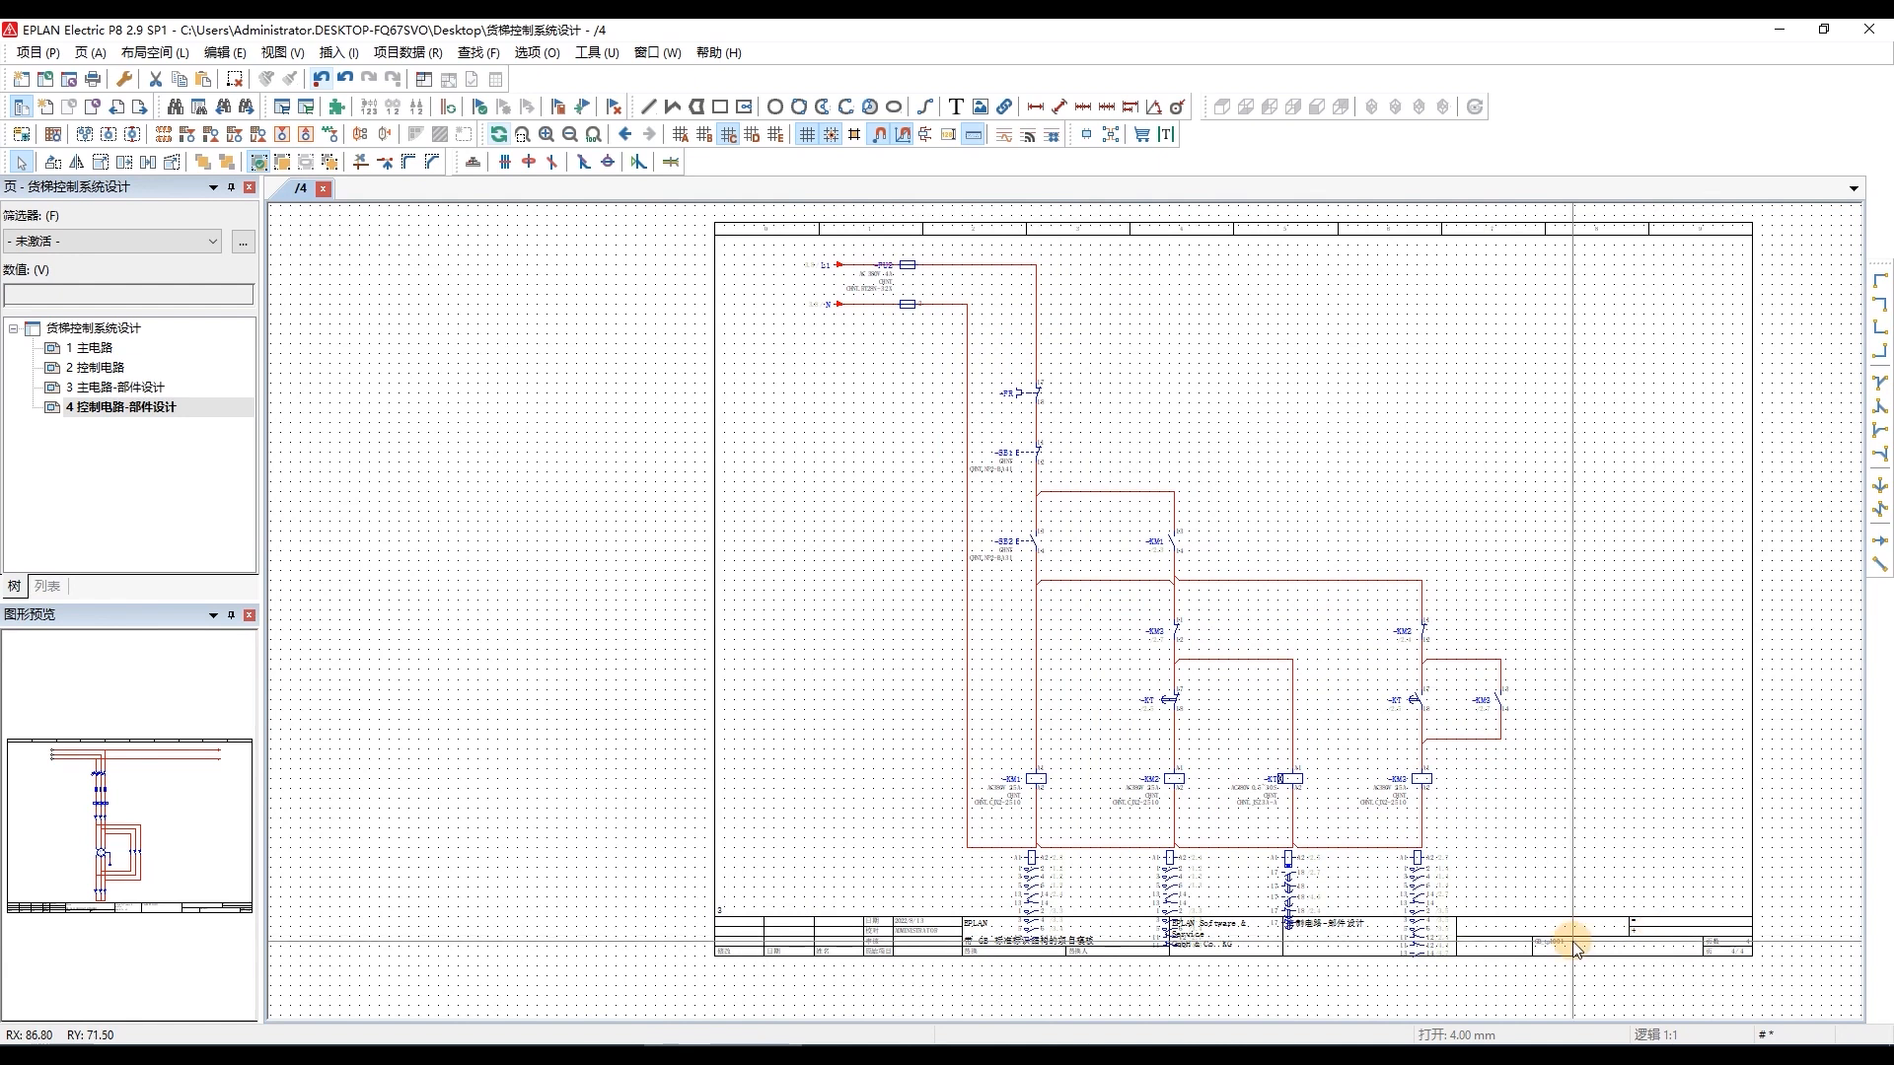